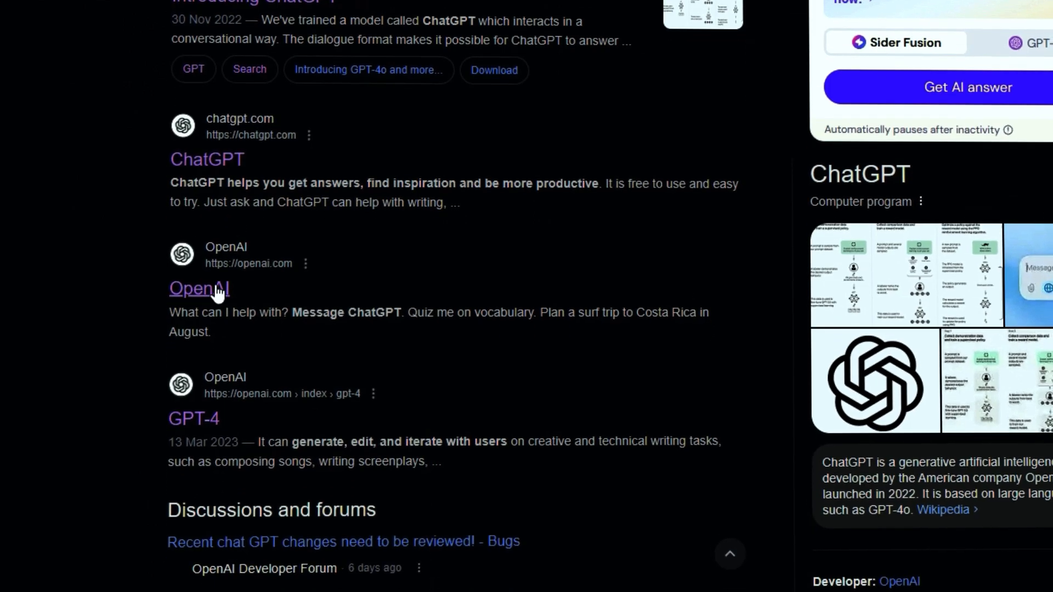
left_click(218, 286)
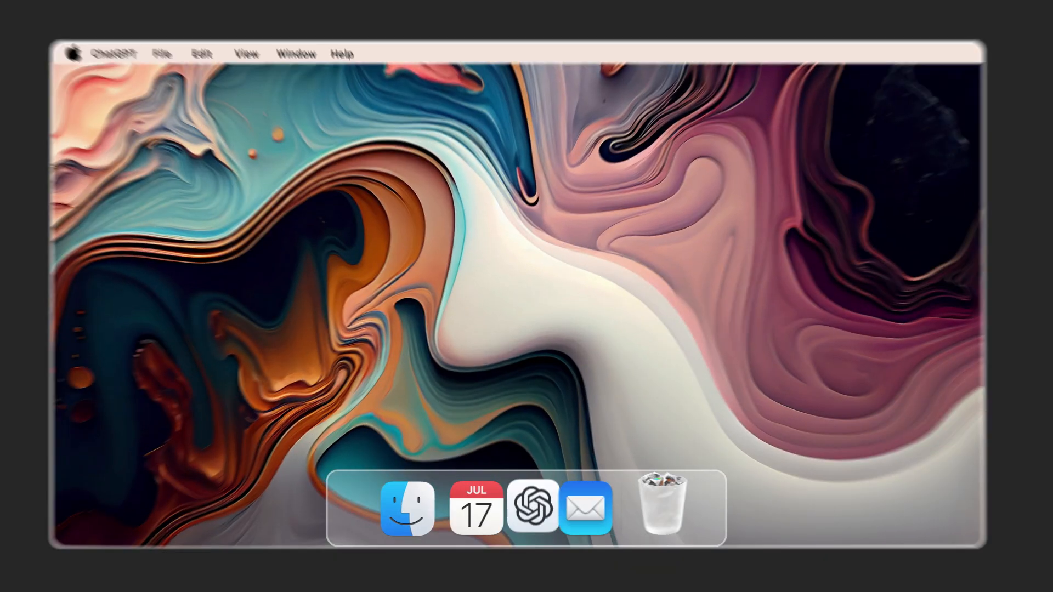
key("alt+space")
type("Create Reading List")
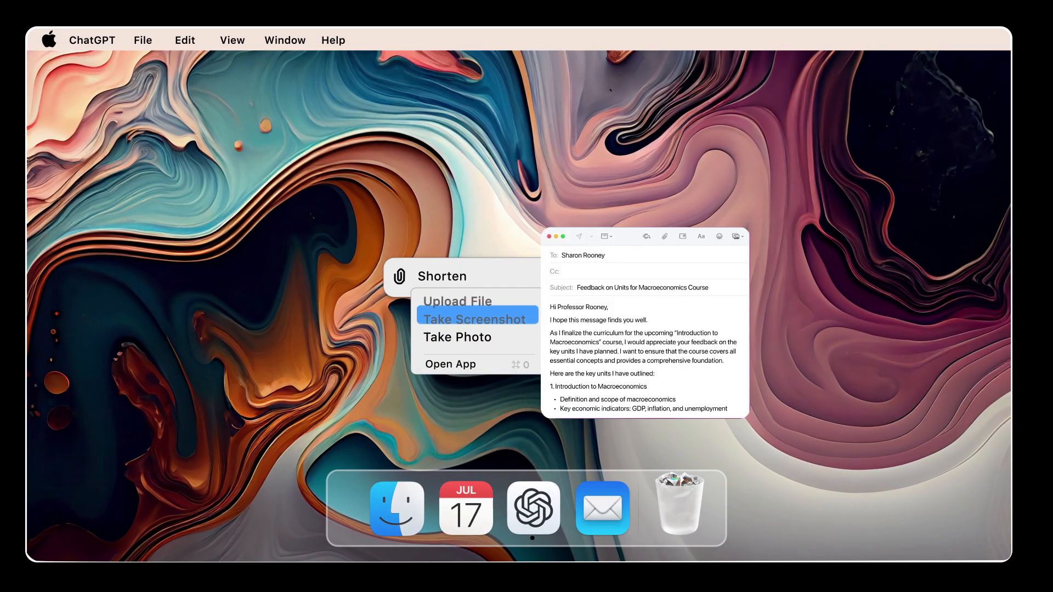
type("my email")
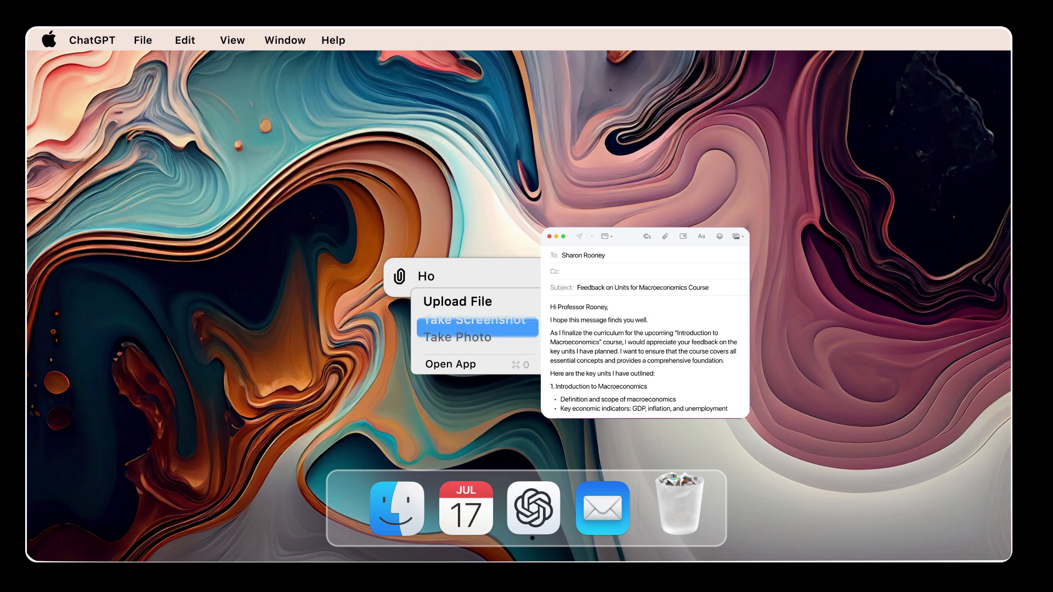
type("w's my cat")
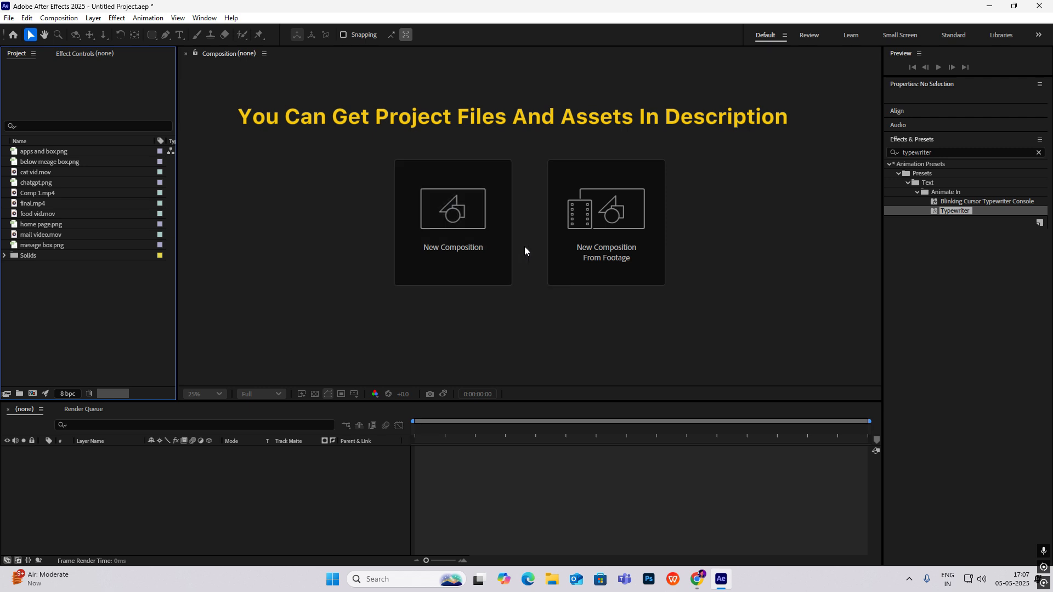
Create a 1920 x 1080, 12 fps, 15-second composition and add a full-frame white solid as its background.
left_click(454, 218)
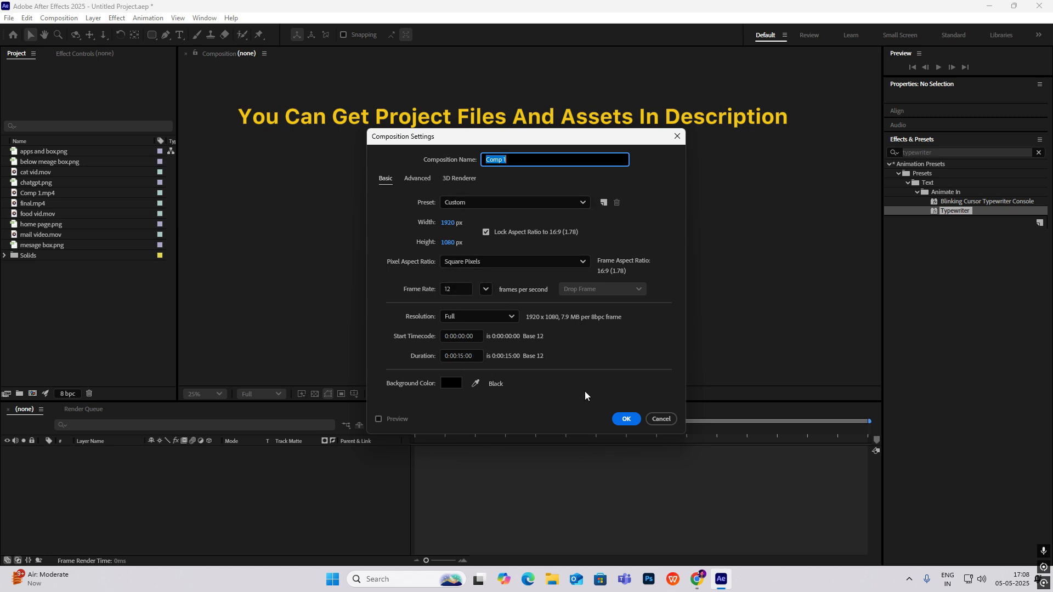
left_click(624, 418)
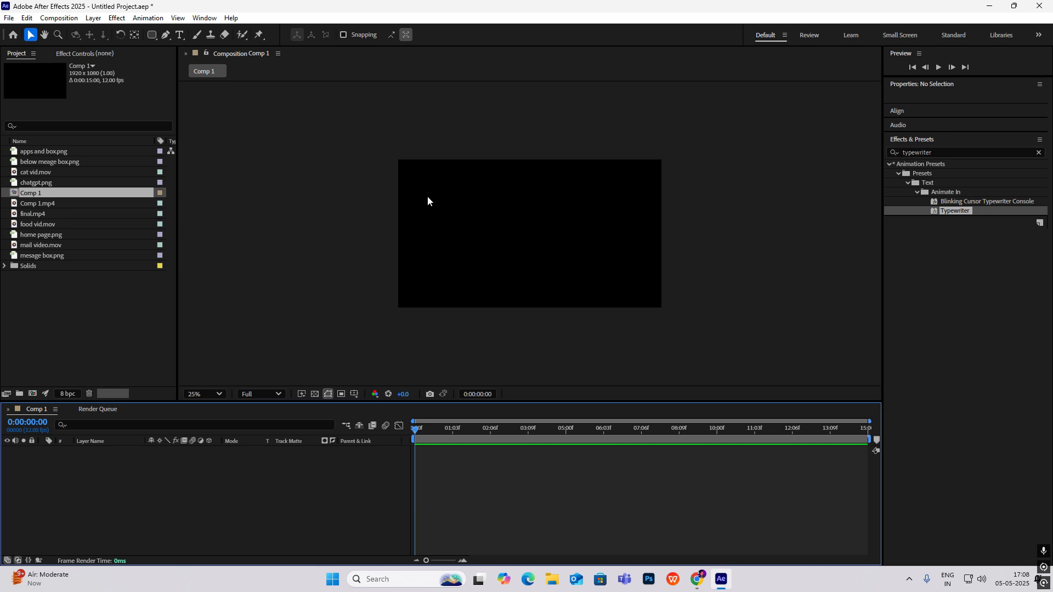
right_click(169, 467)
mouse_move(199, 333)
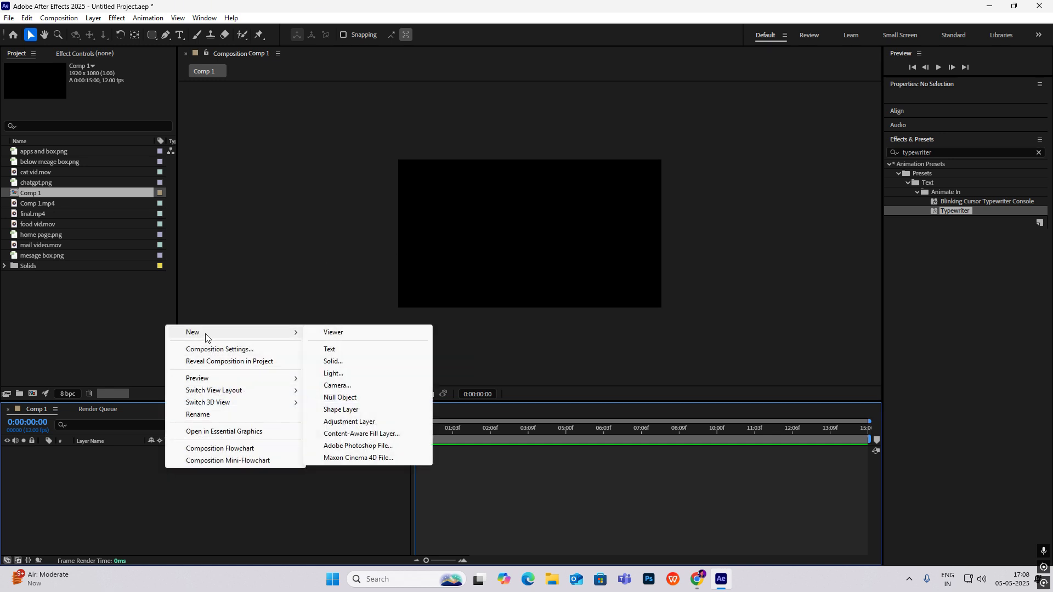
left_click(336, 361)
left_click(599, 394)
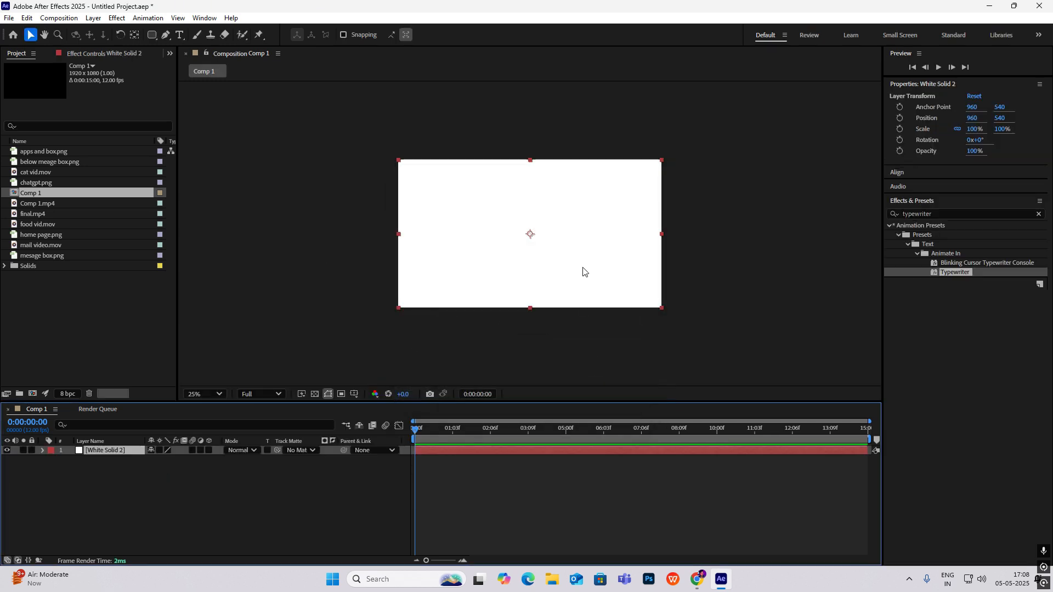
left_click(265, 518)
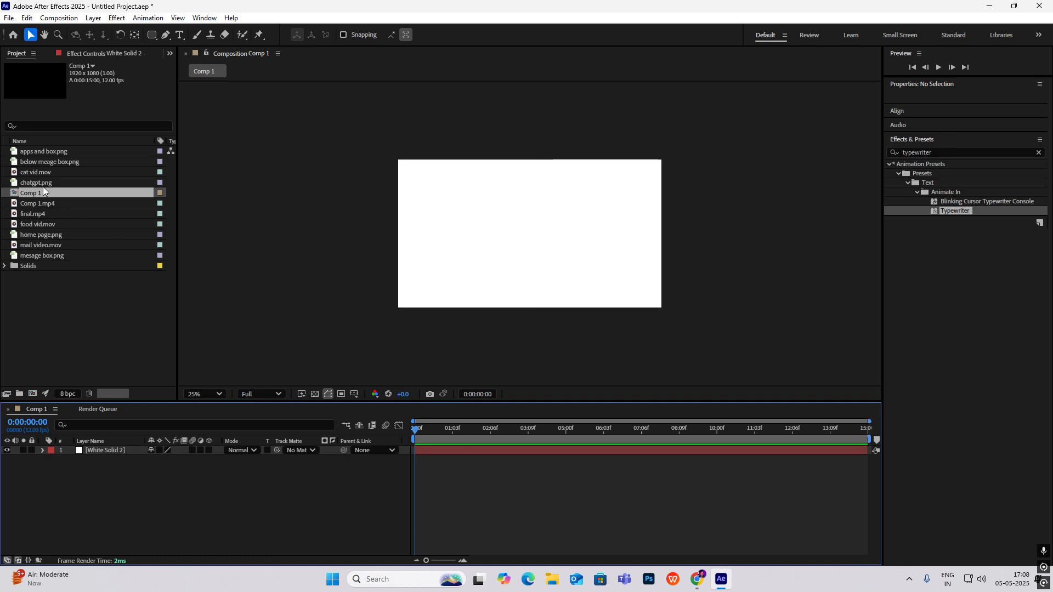
Add chatgpt.png above the white solid and apply the Drop Shadow effect to it.
left_click_drag(42, 183, 105, 450)
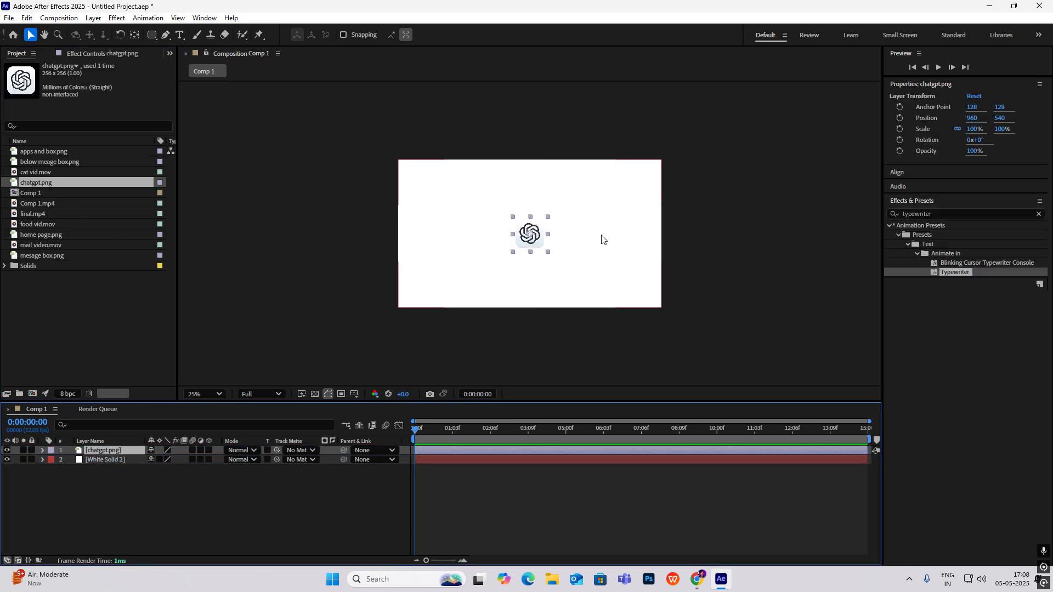
key("ctrl+5")
type("dr")
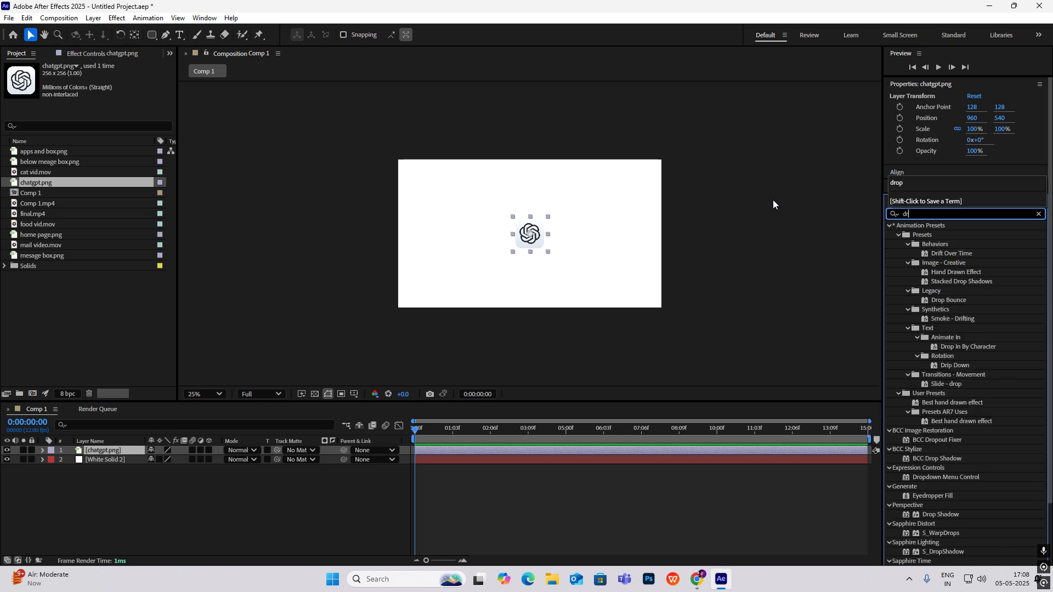
type("op shadow")
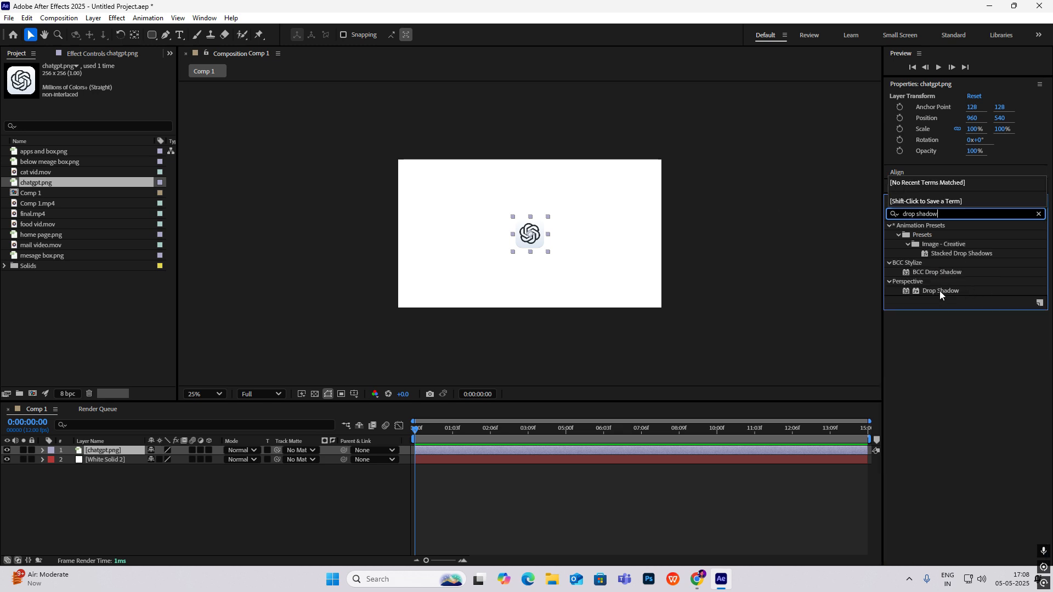
left_click_drag(939, 291, 121, 454)
Set the logo's drop shadow to 58% opacity, distance 11 and softness 21.
key("period")
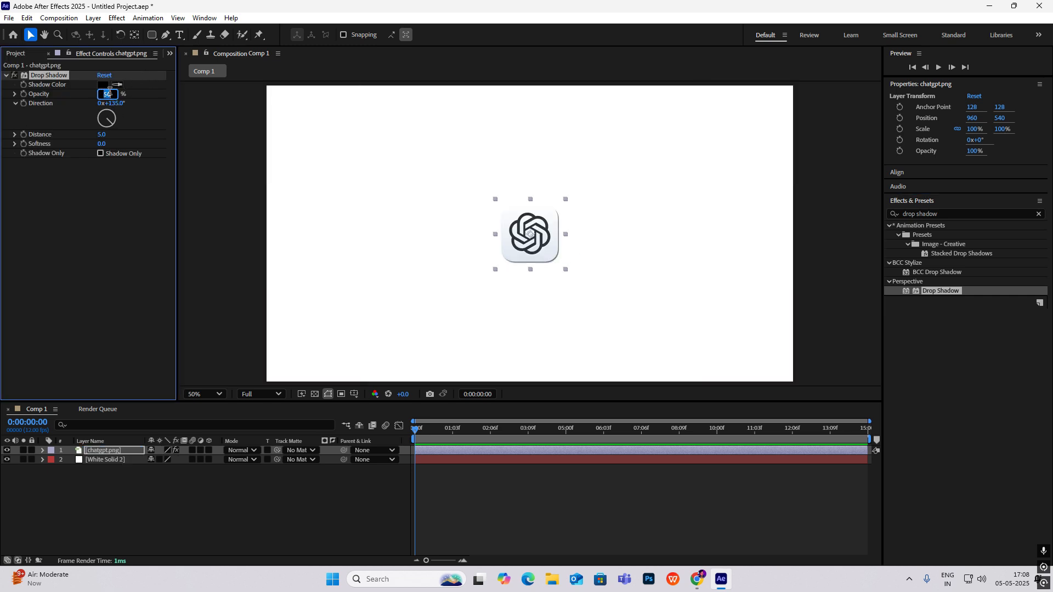
type("58")
key("Return")
left_click_drag(104, 134, 112, 144)
scroll(603, 234, "down", 2)
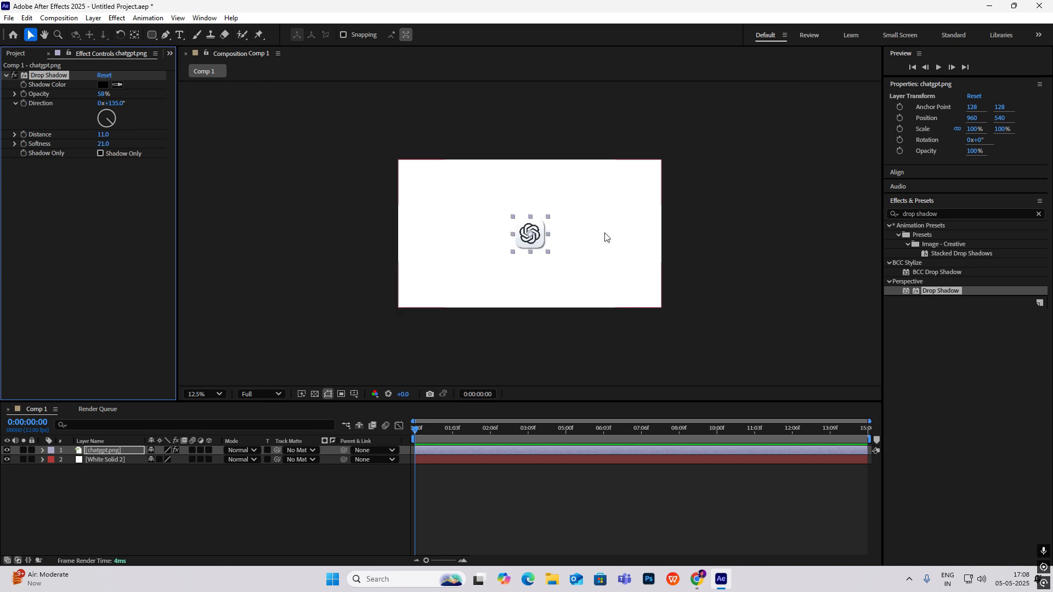
left_click(725, 241)
Scale the ChatGPT logo to 53% and place it near the top centre of the frame, at about 960, 116.
scroll(532, 236, "up", 2)
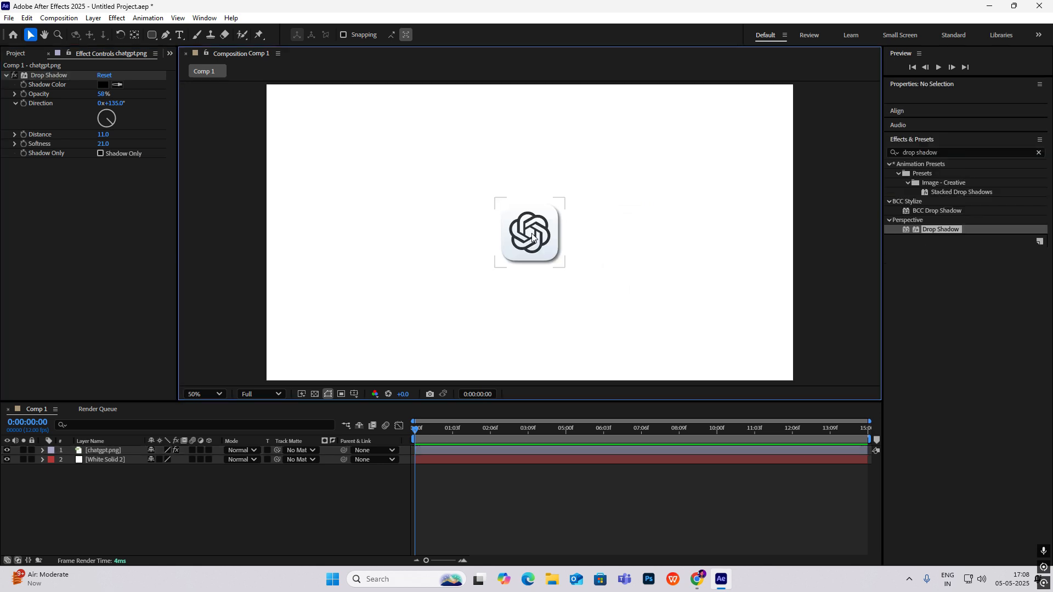
left_click(533, 237)
key("s")
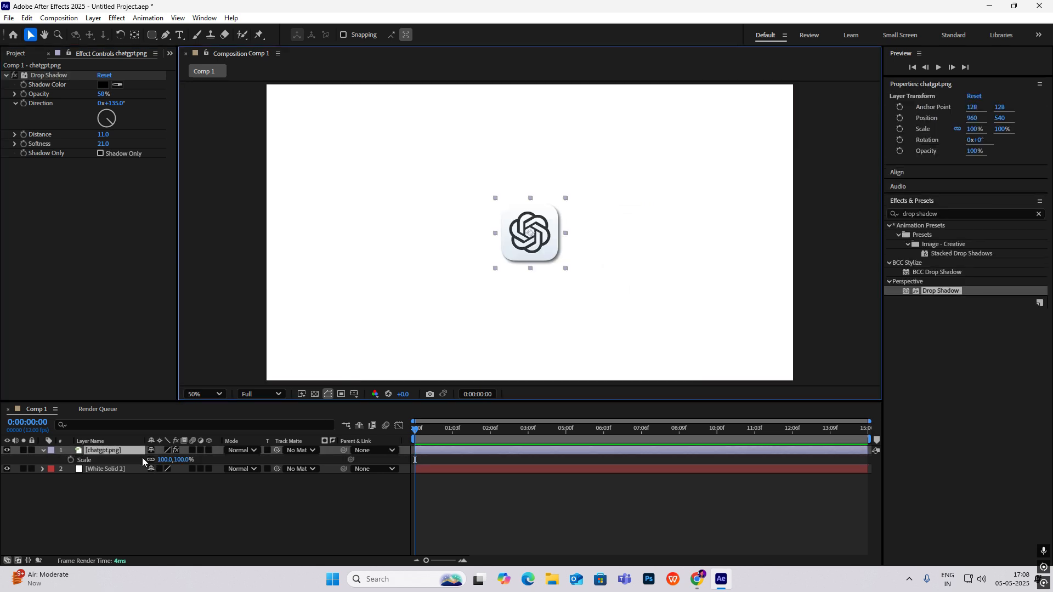
left_click_drag(165, 460, 139, 460)
scroll(547, 274, "down", 2)
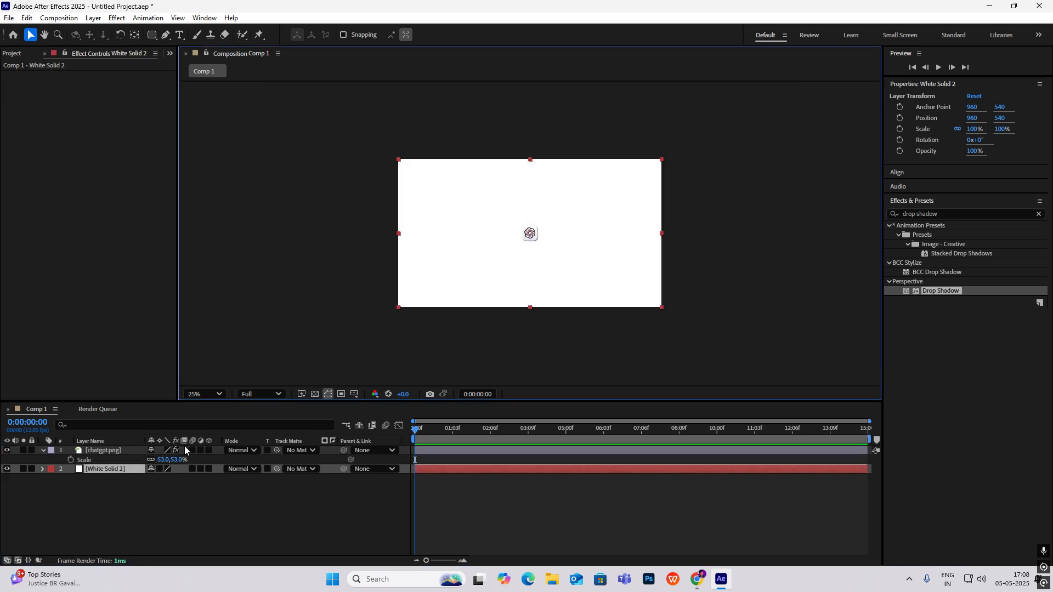
left_click_drag(529, 234, 526, 177)
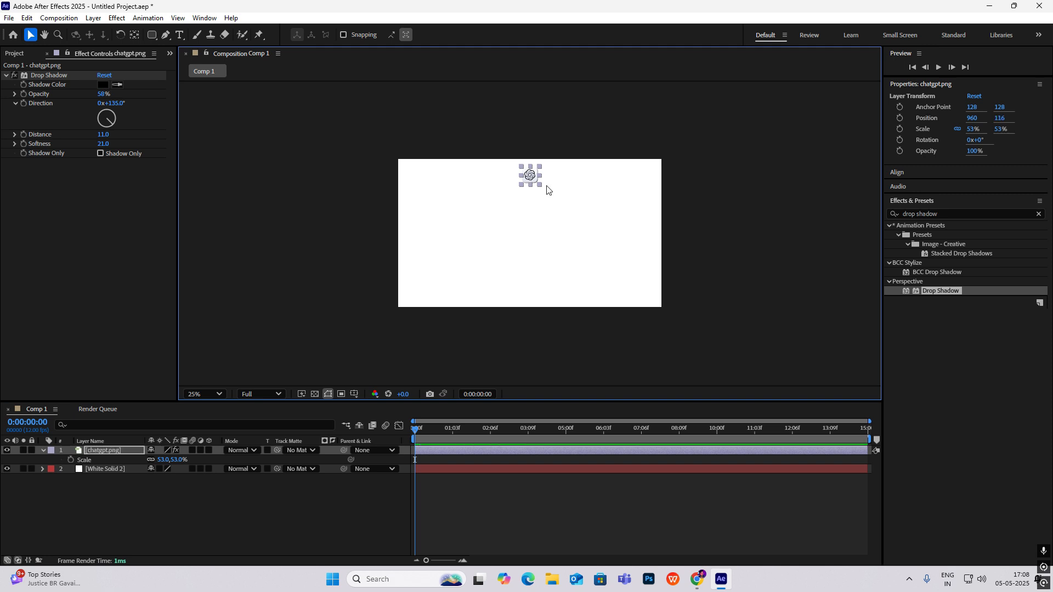
Keyframe the logo's Position at 0:00:00:00 and again at 0:00:00:07 with Y at 354, moving it downward.
left_click_drag(244, 407, 263, 406)
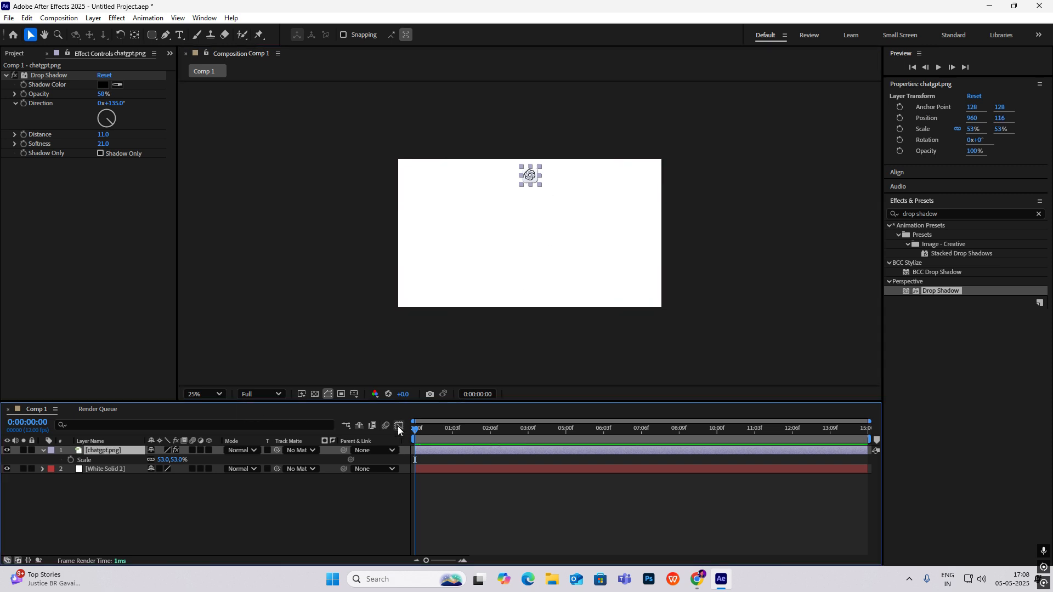
key("p")
left_click(71, 459)
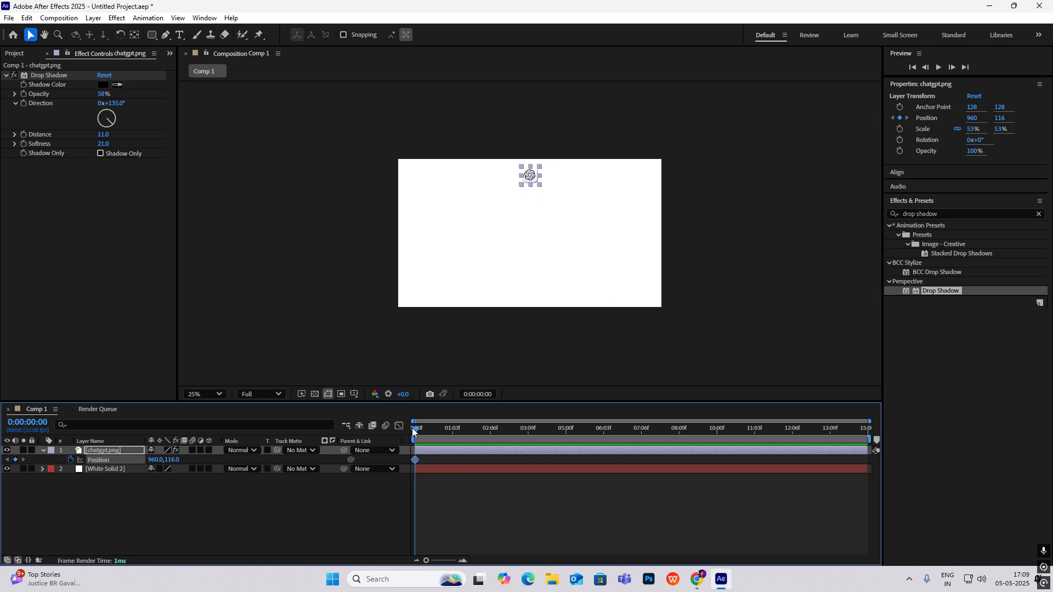
left_click_drag(413, 431, 431, 436)
left_click_drag(172, 460, 403, 459)
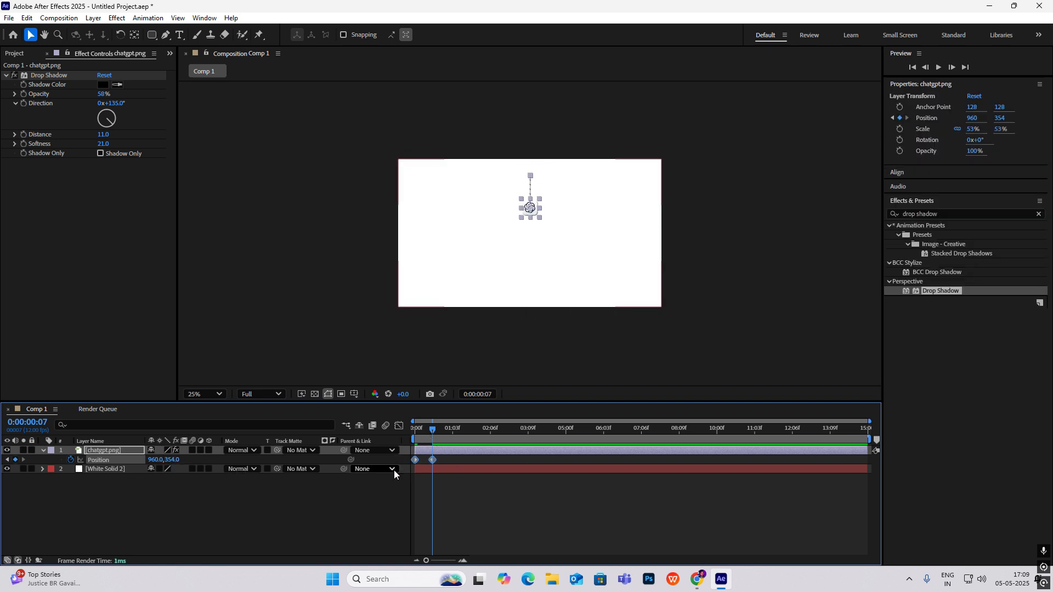
Ease the logo's Position keyframes in the Graph Editor with a late speed peak and preview the motion.
left_click(398, 426)
left_click_drag(502, 560, 478, 560)
left_click_drag(594, 519, 481, 531)
key("space")
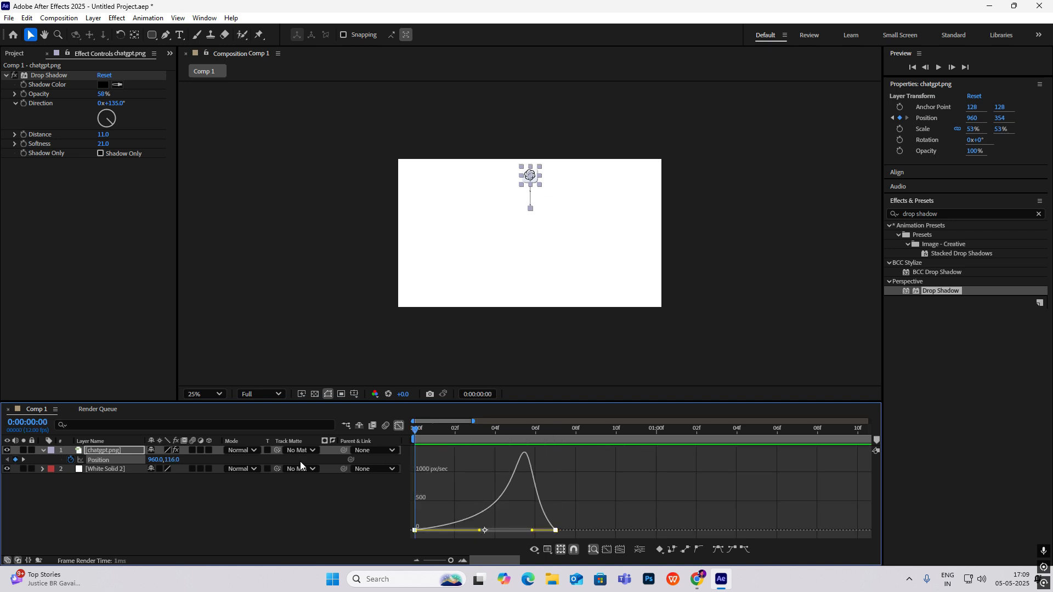
left_click(398, 426)
Lower the logo's second Position keyframe at 0:00:00:07 to Y 415 and preview the drop.
left_click_drag(415, 431, 549, 435)
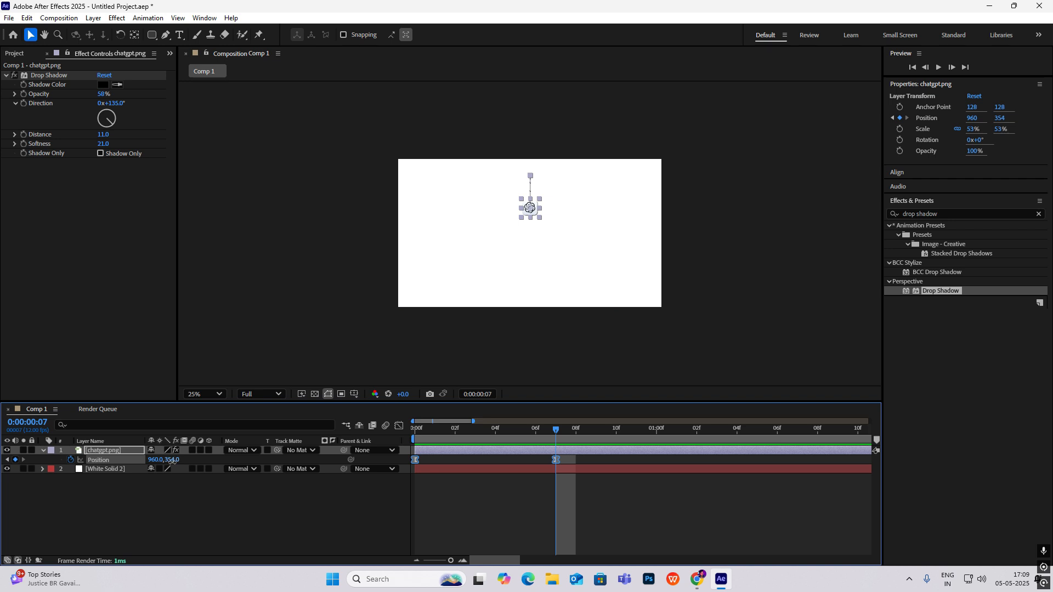
left_click(564, 501)
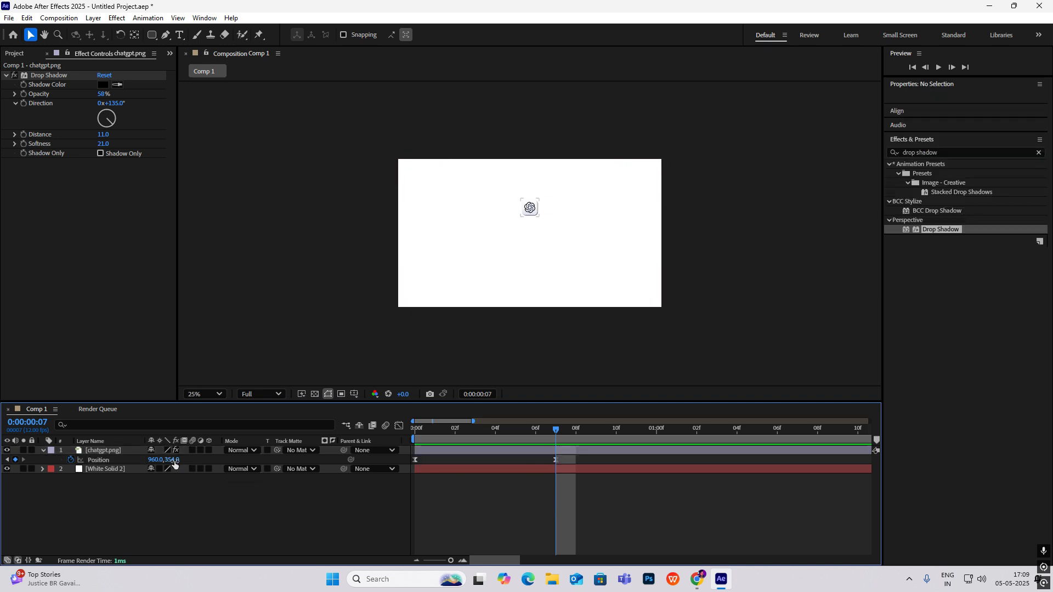
left_click_drag(174, 464, 207, 464)
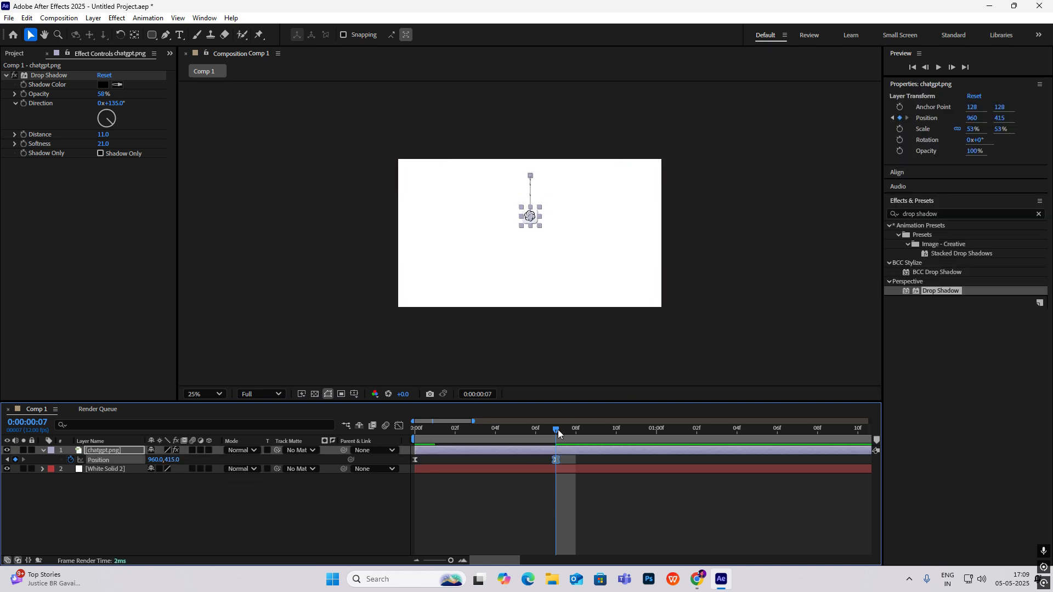
key("Home")
key("space")
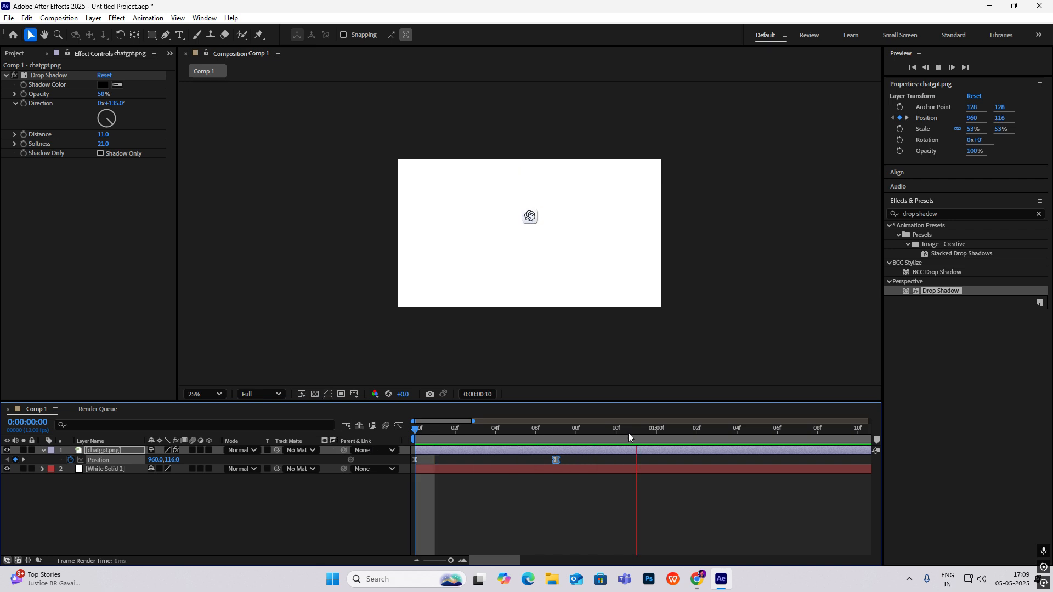
left_click(537, 431)
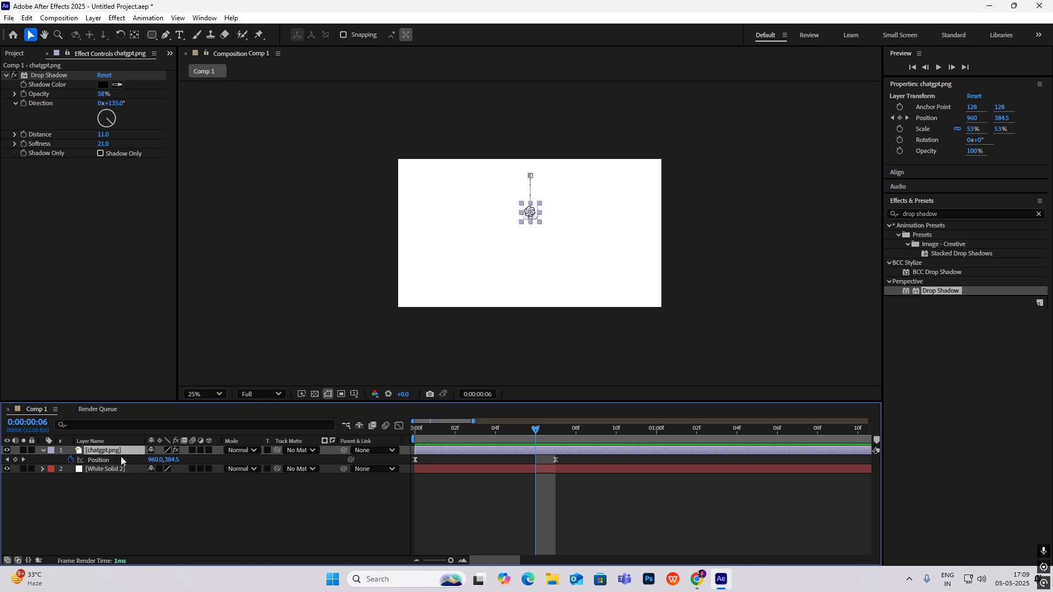
Duplicate the chatgpt.png layer and shift the copy so it starts at 0:00:00:07.
key("ctrl+d")
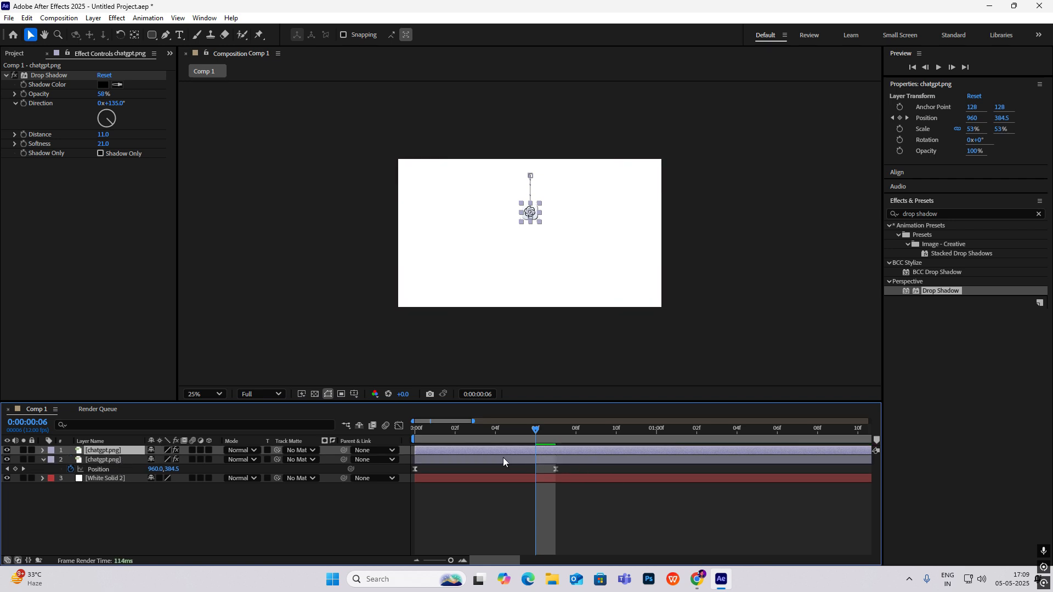
key("u")
left_click_drag(479, 450, 613, 450)
left_click_drag(515, 431, 550, 439)
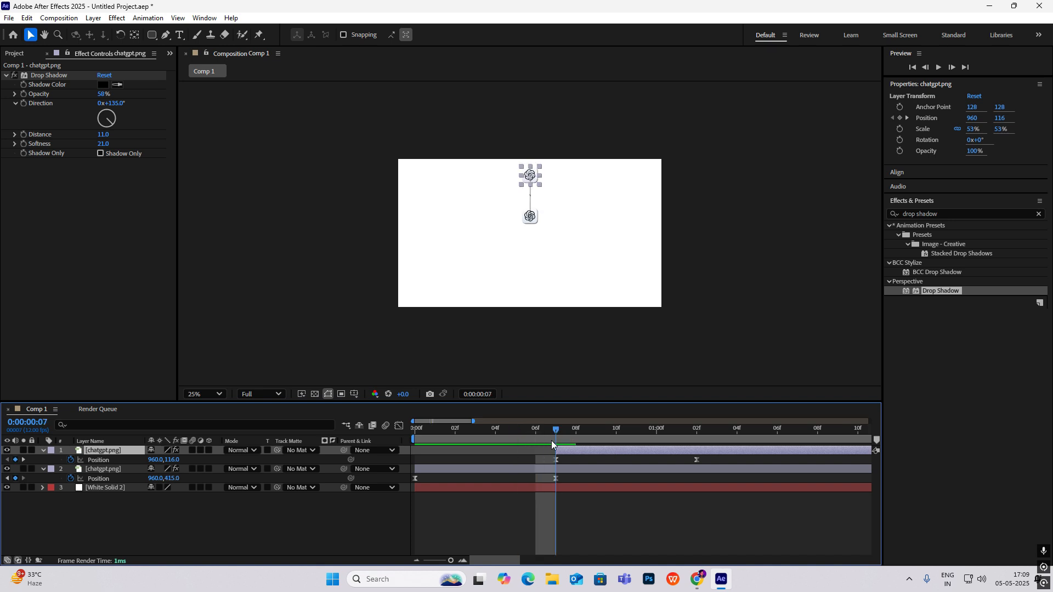
Trim the original chatgpt.png layer so it ends at 0:00:00:07, where the duplicate starts.
left_click(565, 470)
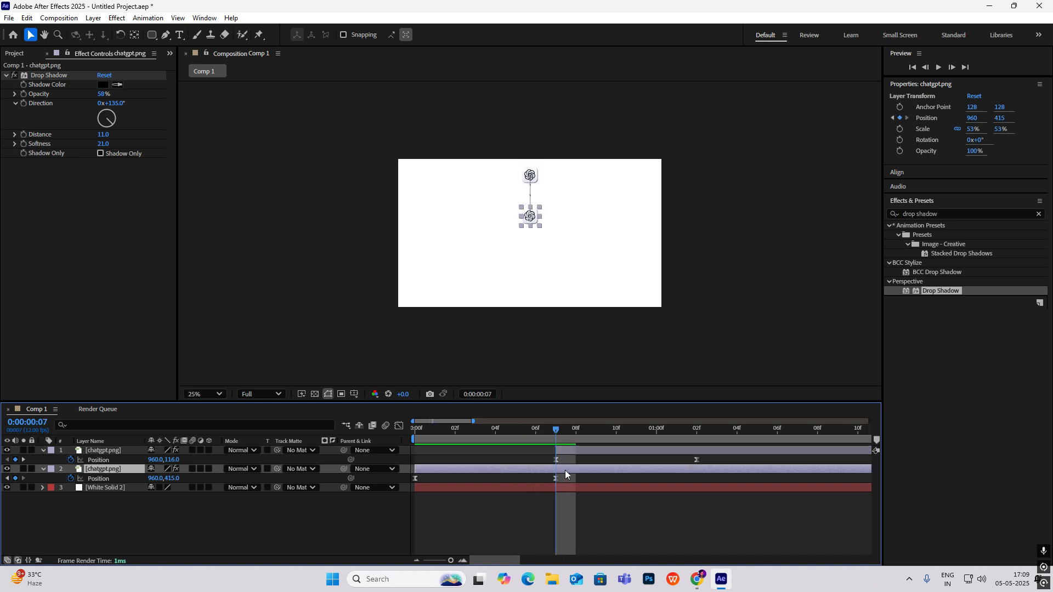
key("alt+bracketright")
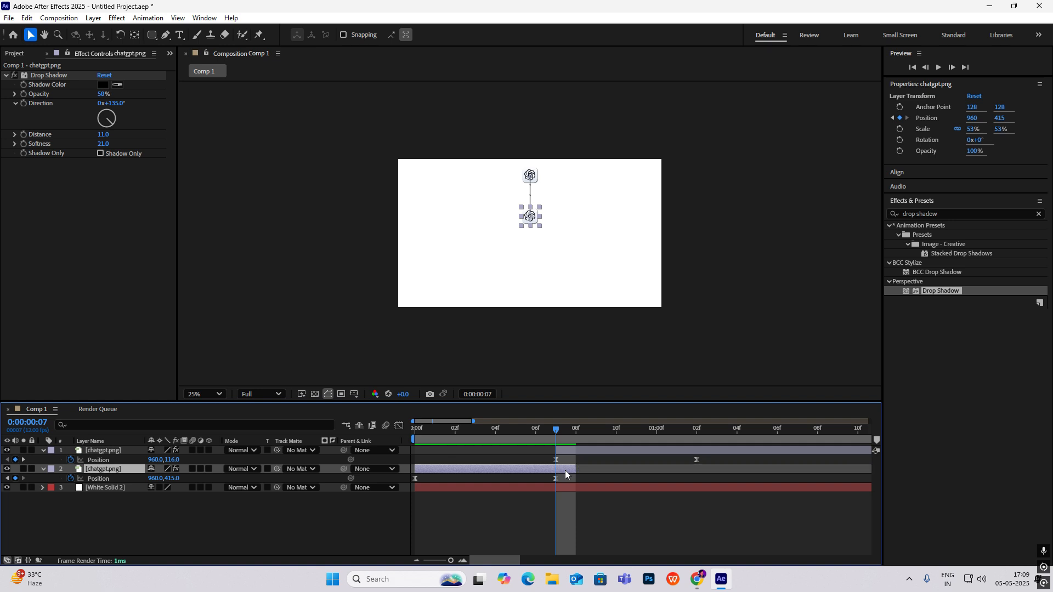
left_click_drag(578, 469, 559, 469)
left_click_drag(557, 431, 522, 459)
Delete the duplicate logo's first Position keyframe and move its remaining keyframe to 0:00:00:07.
left_click(570, 450)
key("Delete")
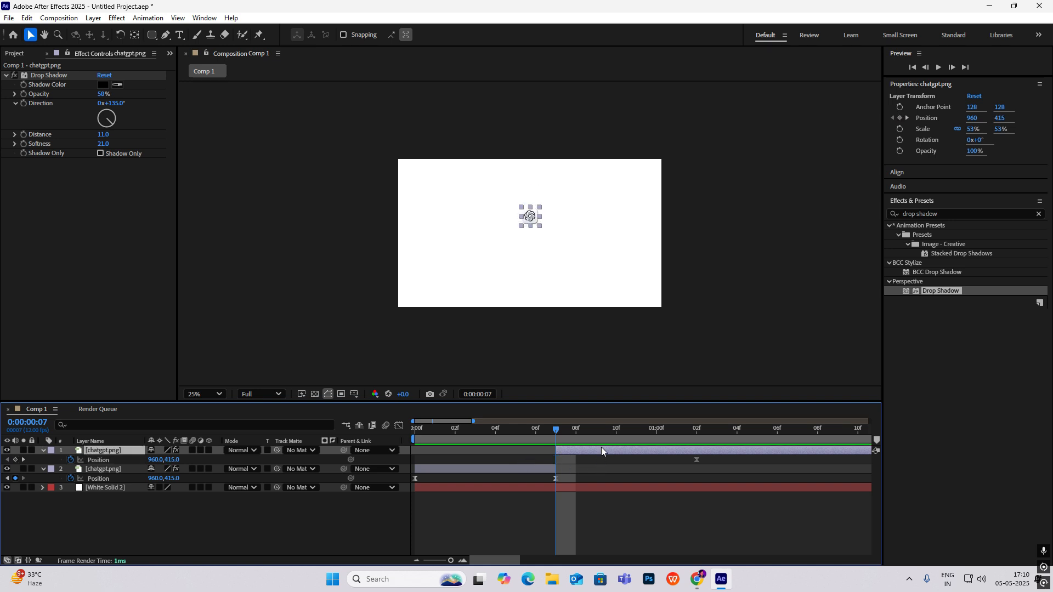
left_click_drag(696, 459, 696, 430)
left_click(535, 431)
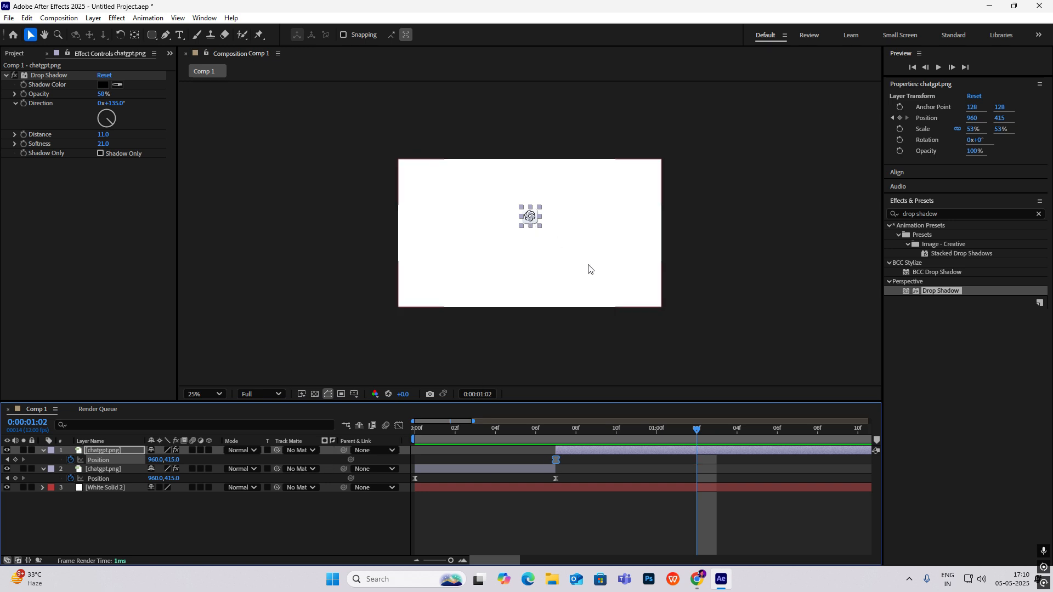
left_click(551, 441)
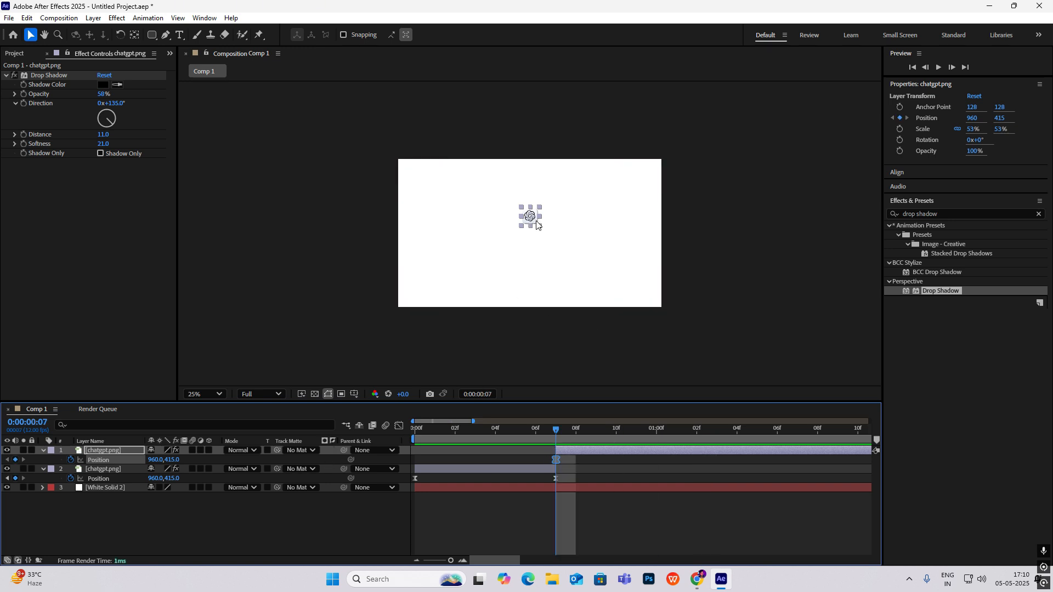
Animate the duplicate logo's Position from Y 787 at 0:00:00:07 to Y 901 at 0:00:01:00.
left_click_drag(530, 220, 530, 270)
left_click_drag(556, 434, 648, 432)
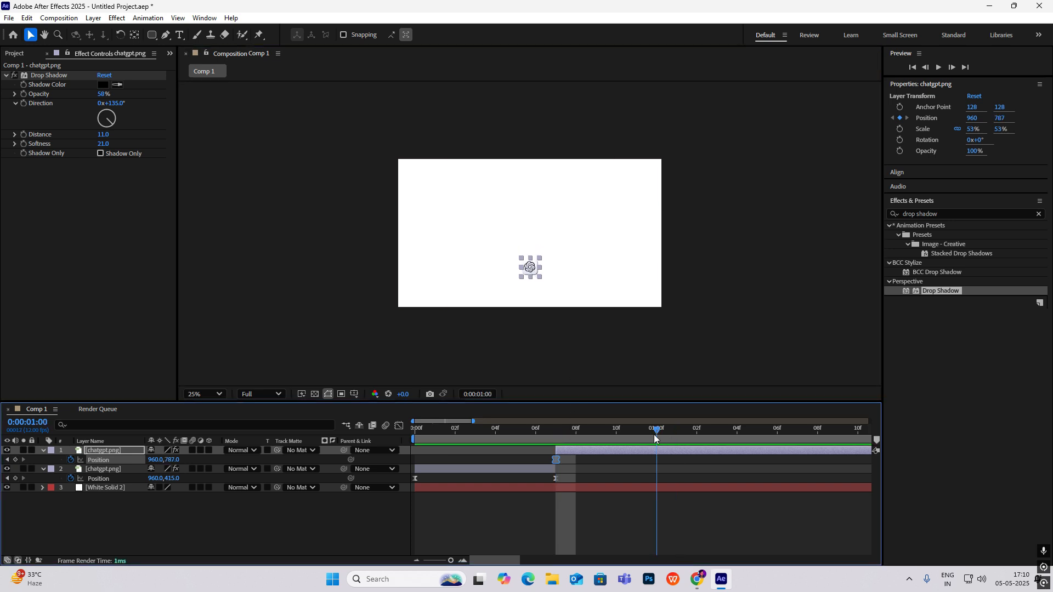
left_click_drag(173, 462, 212, 464)
Reshape the speed curve of the duplicate logo's Position keyframes to peak early and slow gradually, and preview the motion.
left_click_drag(682, 455, 513, 460)
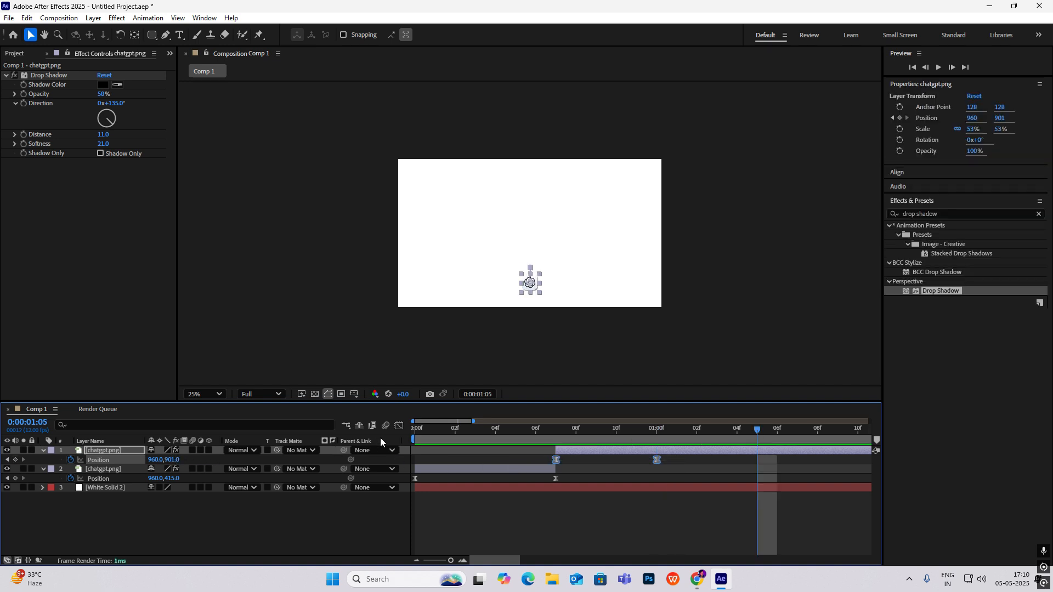
left_click(398, 426)
left_click_drag(707, 537, 456, 456)
mouse_move(573, 532)
left_mouse_down()
mouse_move(623, 531)
mouse_move(571, 532)
left_mouse_up()
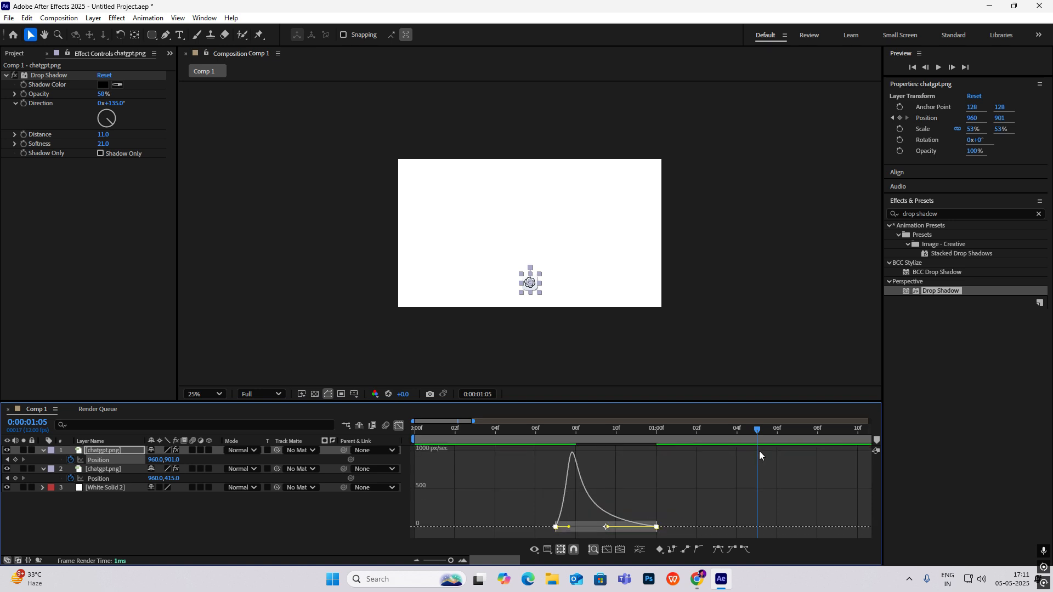
left_click_drag(758, 450, 529, 456)
key("space")
key("space")
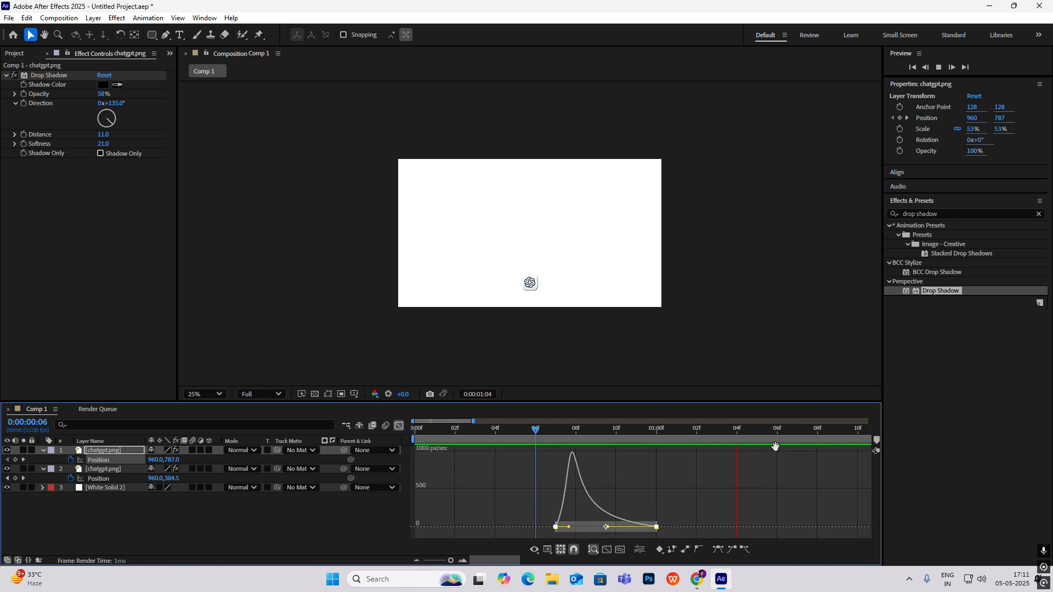
left_click_drag(759, 432, 544, 450)
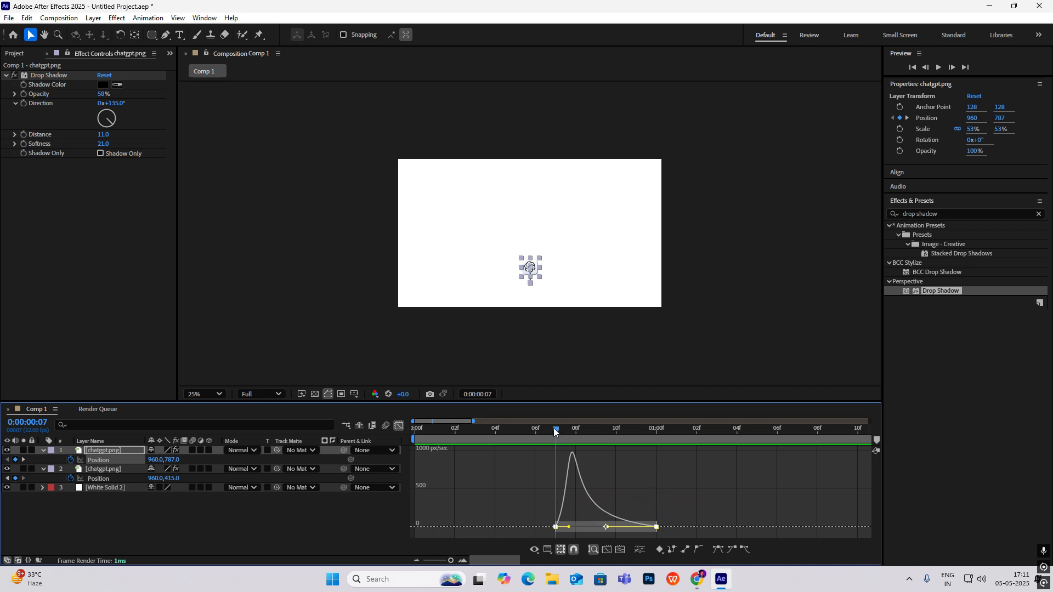
key("space")
left_click(399, 425)
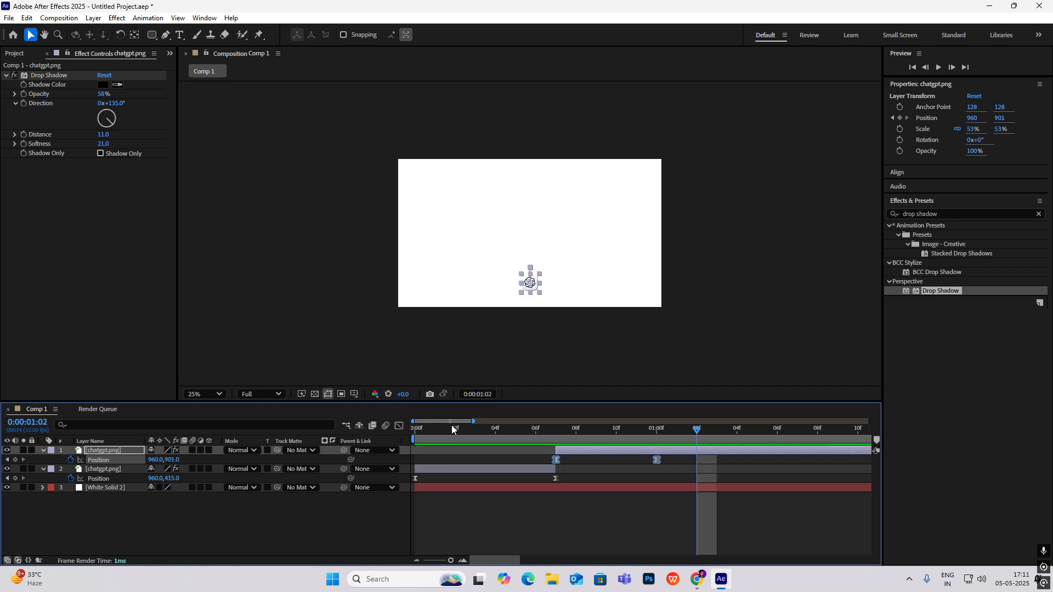
Play the logo animation from the start and examine the handover between the two logo layers around 0:00:00:07.
key("Home")
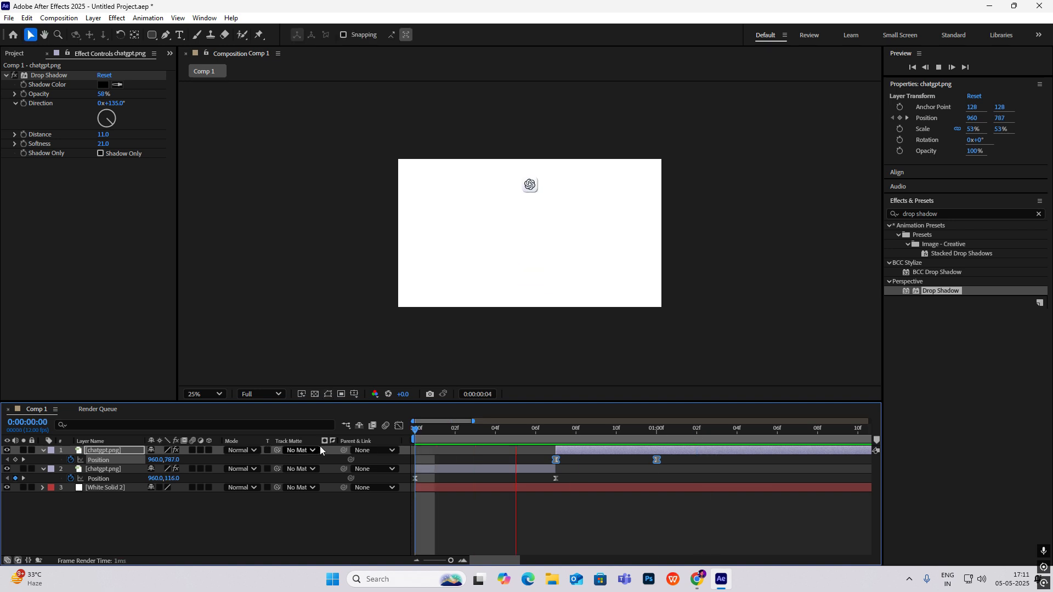
key("space")
left_click_drag(714, 431, 539, 457)
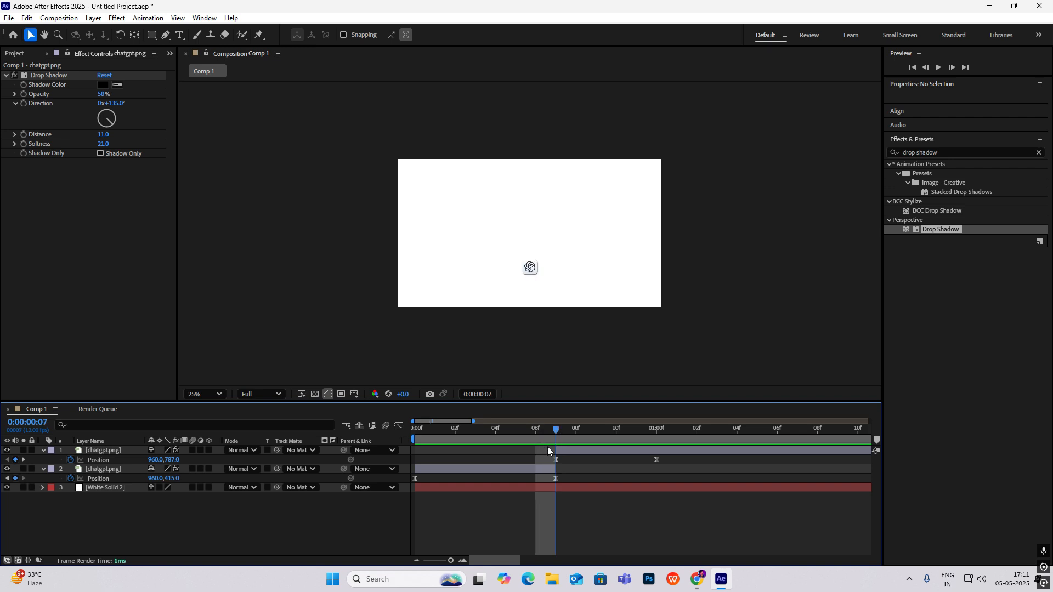
key("Page_Down")
left_click_drag(546, 436, 575, 433)
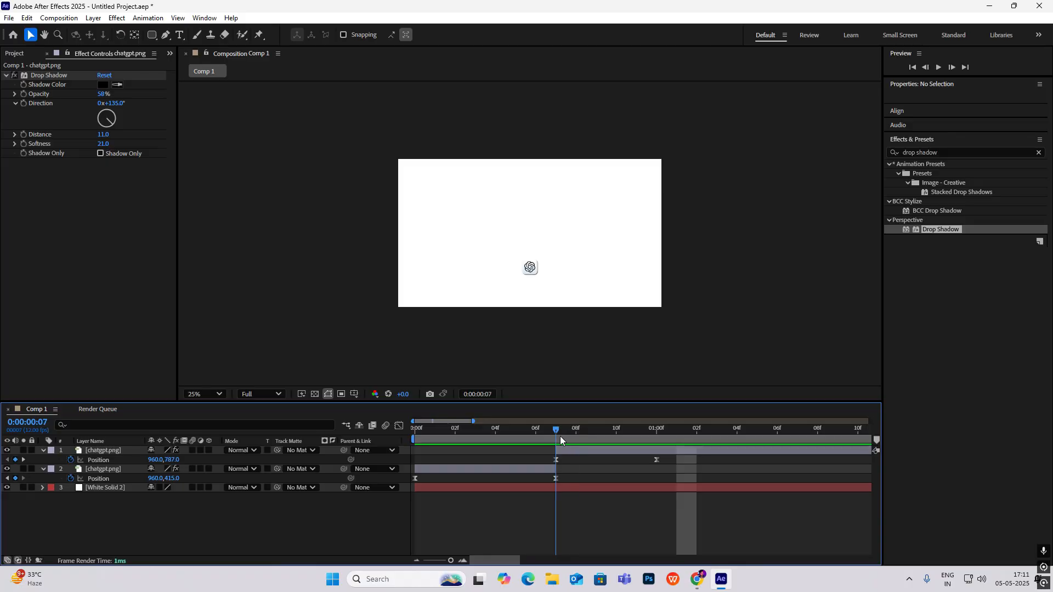
left_click(543, 440)
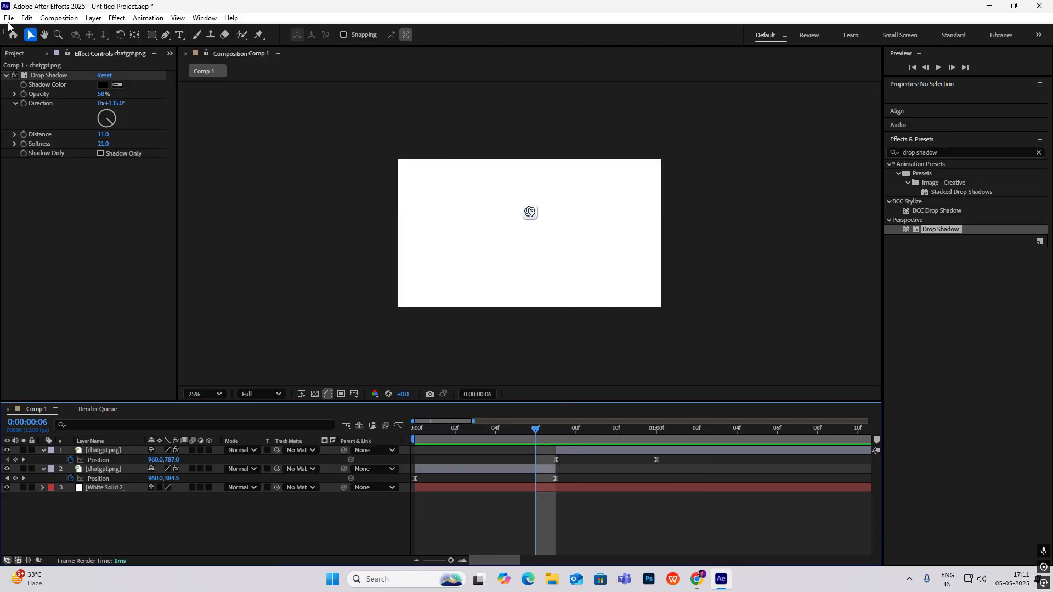
Add home page.png between the two chatgpt.png layers and trim it to start at 0:00:00:06.
left_click(169, 53)
left_click(184, 69)
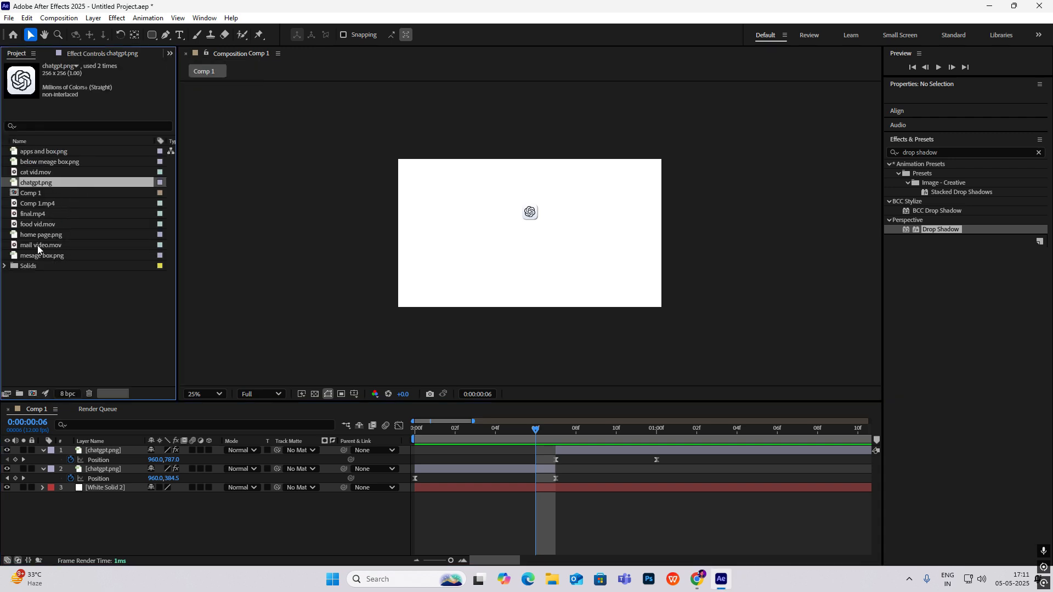
left_click_drag(37, 235, 111, 499)
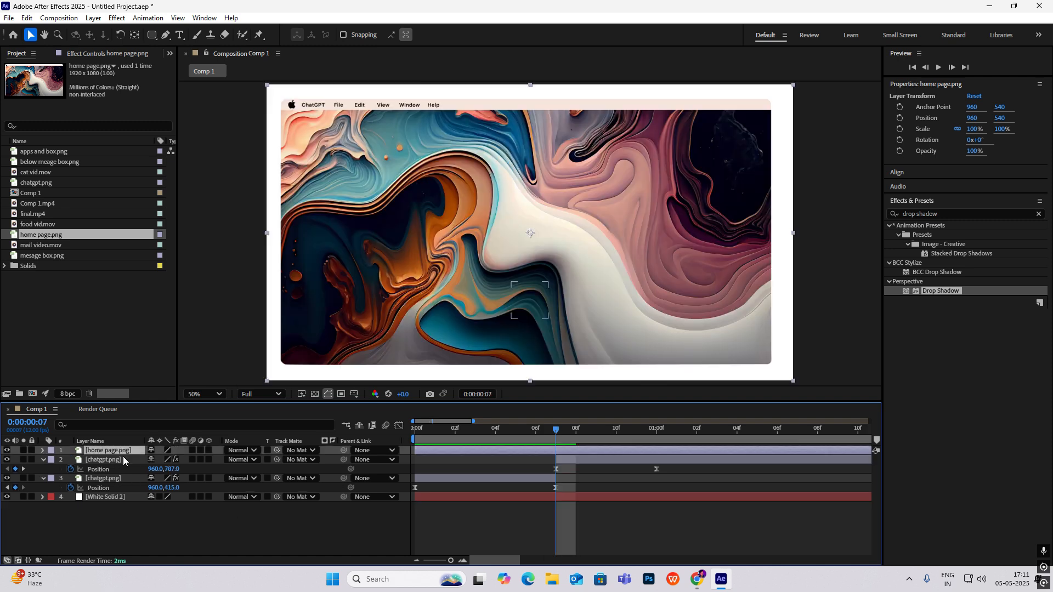
left_click_drag(123, 460, 132, 465)
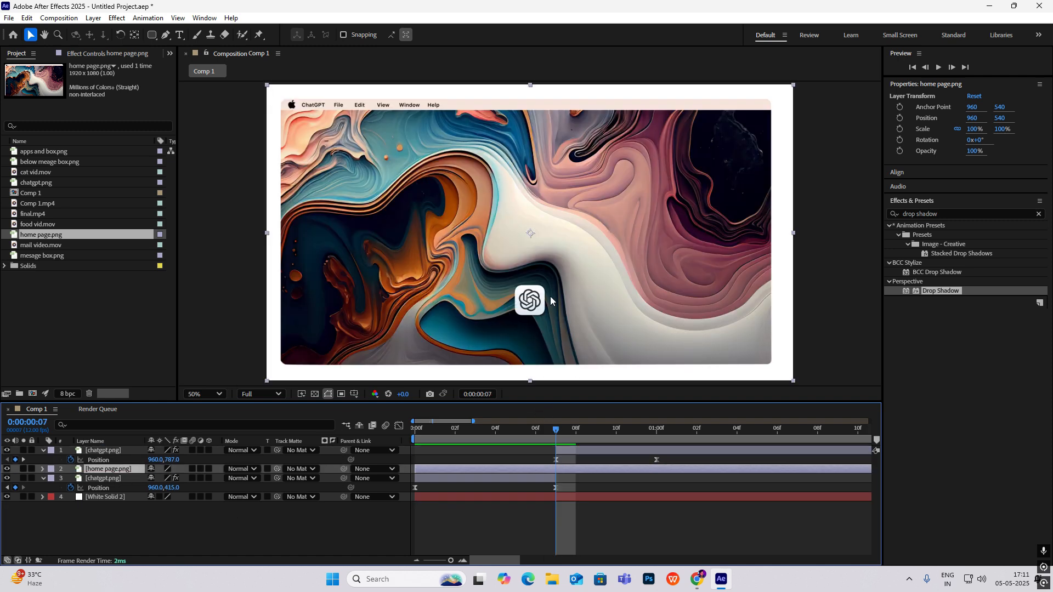
left_click_drag(555, 434, 557, 470)
left_click_drag(415, 469, 555, 470)
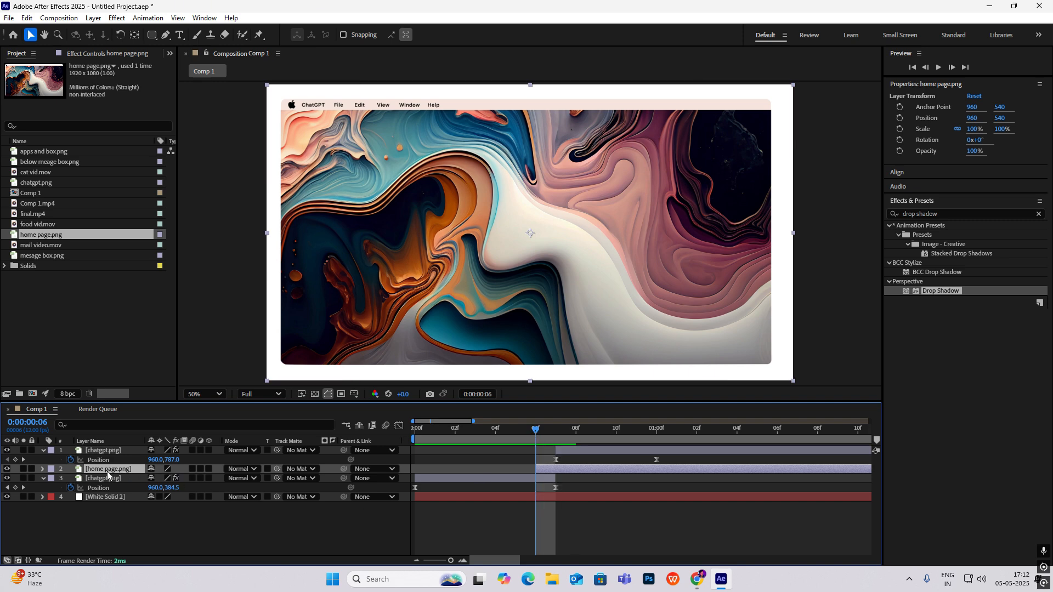
Animate the home page.png layer's Scale from 0% at 0:00:00:06 to 100% at 0:00:01:00.
key("s")
left_click(71, 478)
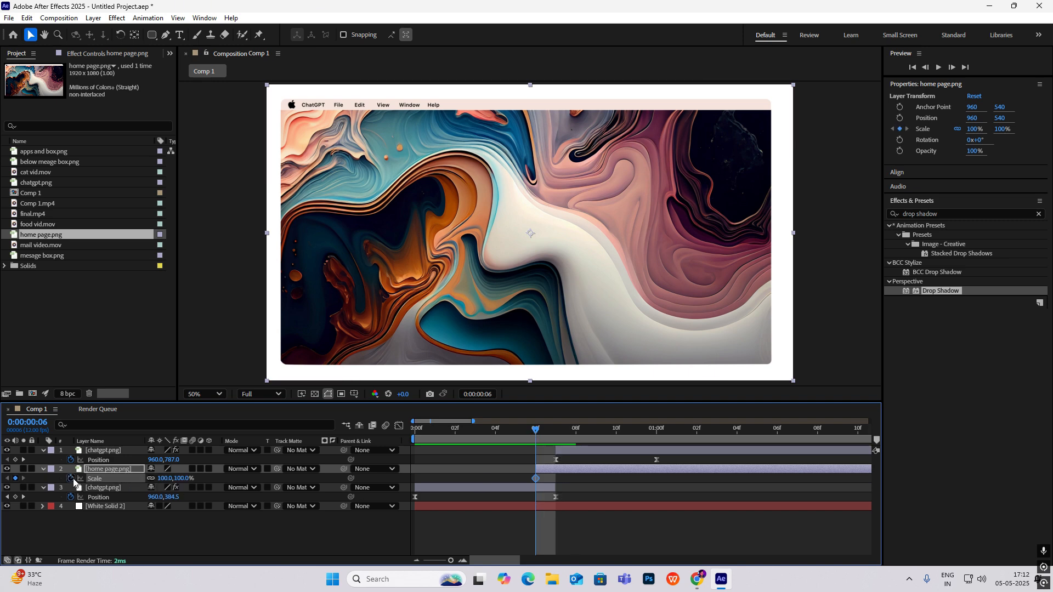
left_click(161, 479)
type("0")
left_click(227, 528)
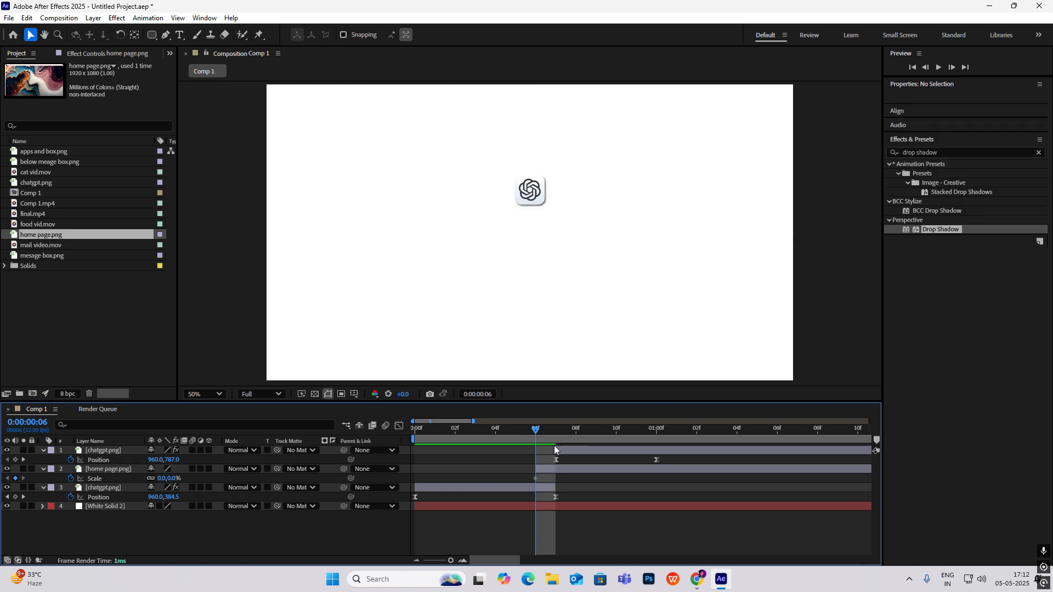
left_click_drag(546, 434, 656, 452)
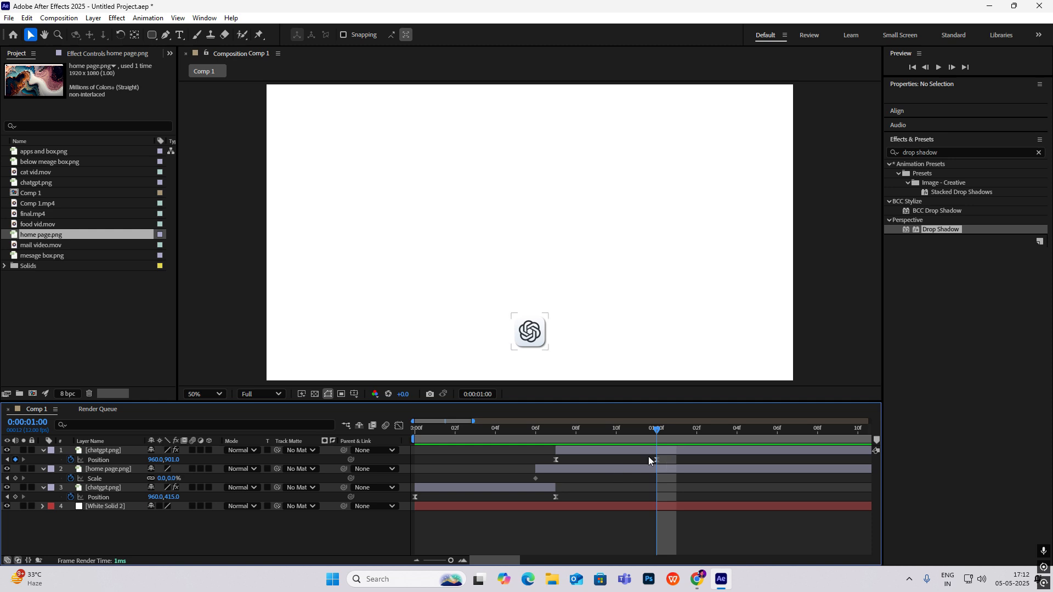
left_click(173, 479)
type("100")
key("Return")
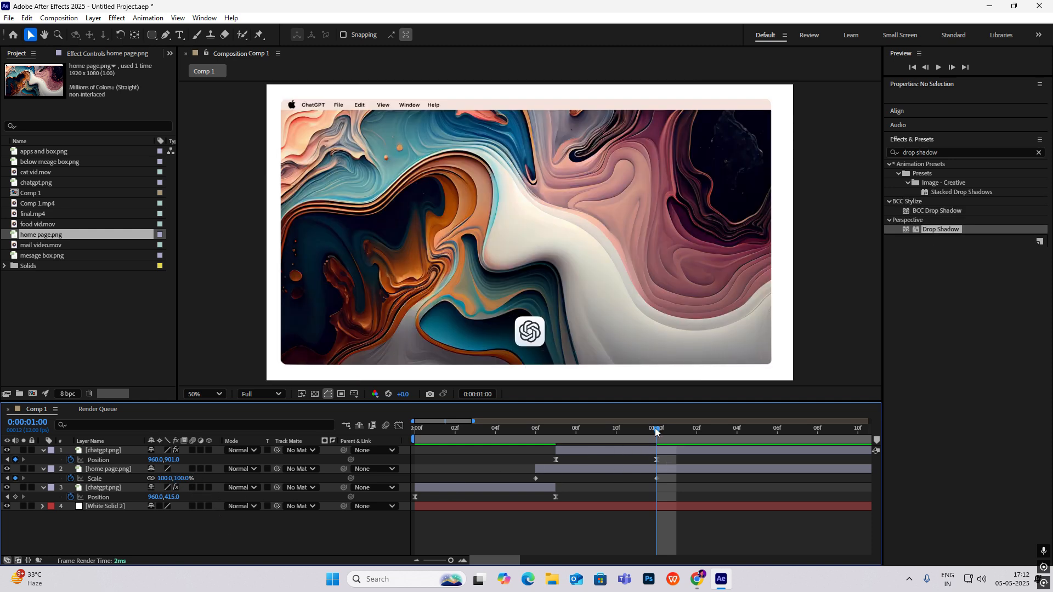
Apply Easy Ease to both home page.png Scale keyframes, reshape their speed curve to peak early, and preview the result.
key("Home")
key("k")
key("k")
key("k")
left_click_drag(664, 479, 495, 472)
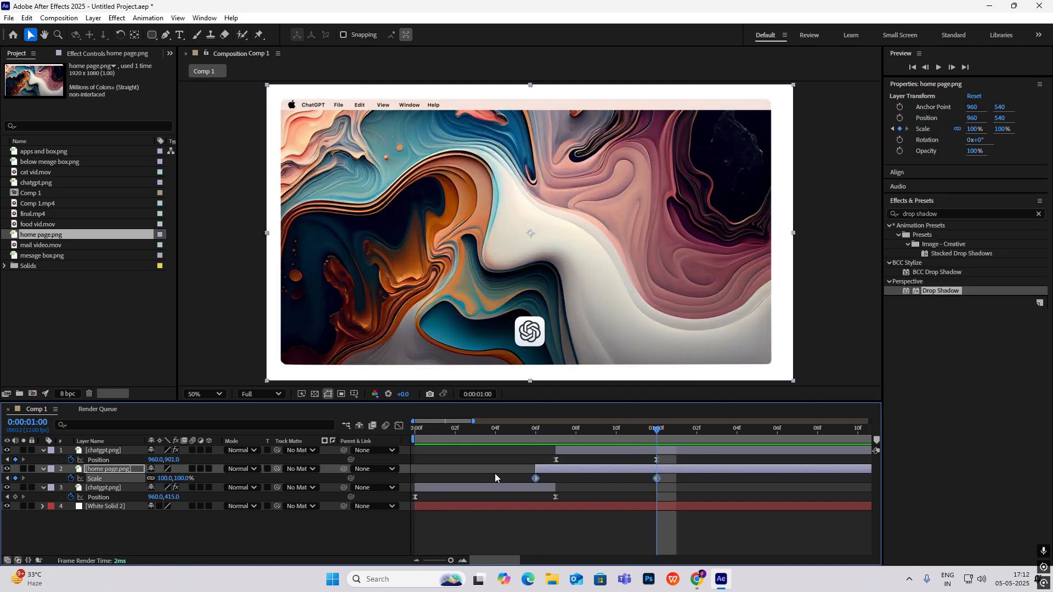
key("F9")
left_click(399, 425)
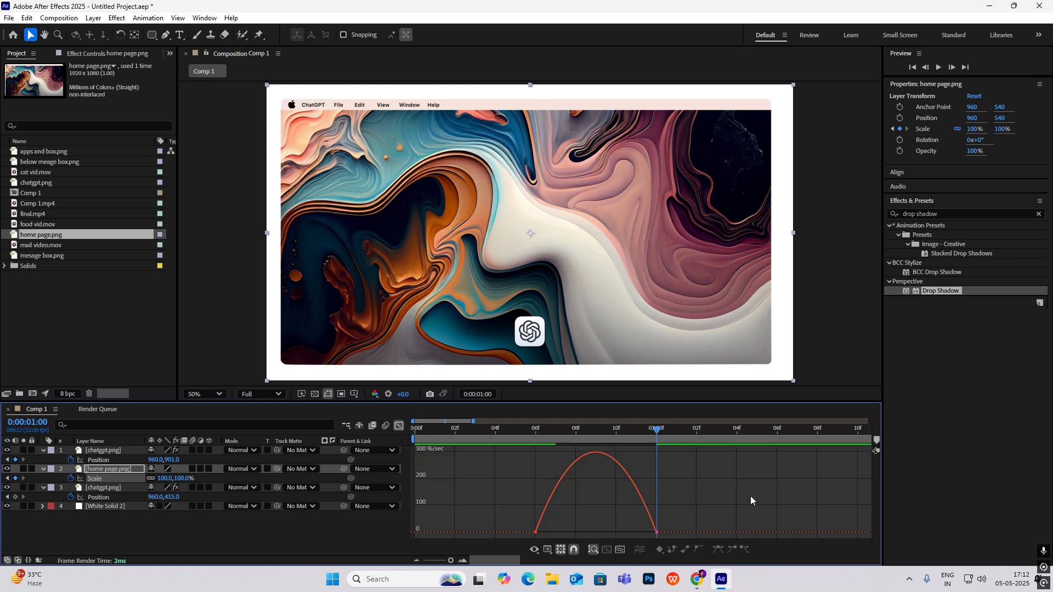
left_click_drag(638, 529, 596, 533)
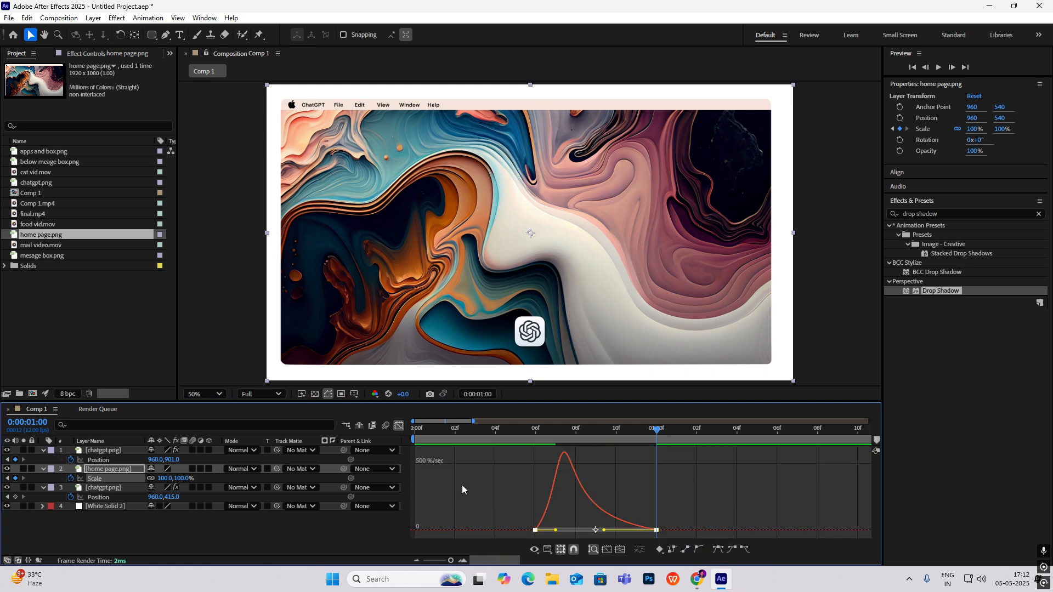
left_click(399, 426)
key("space")
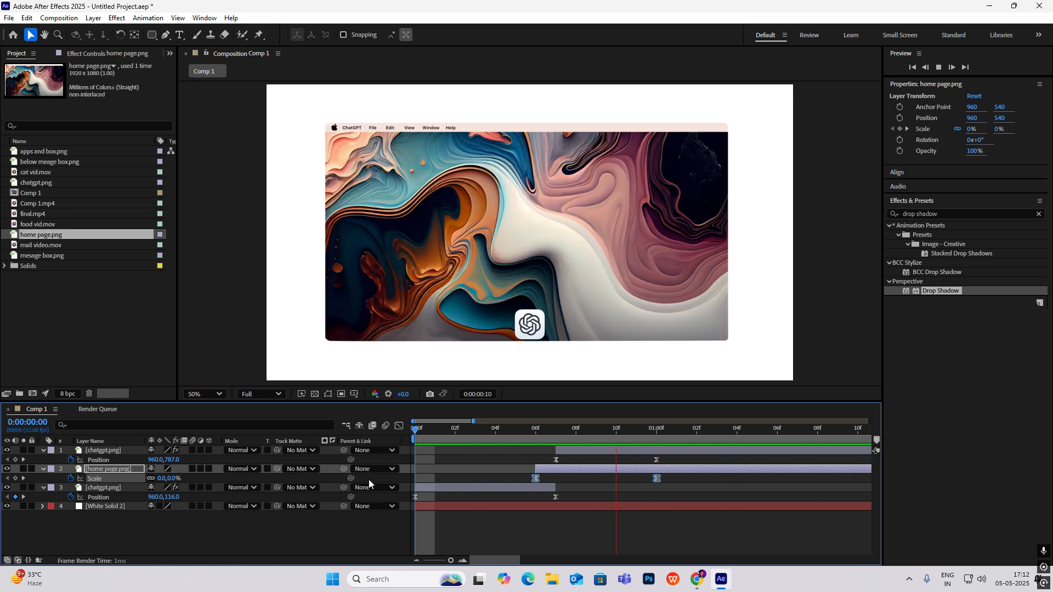
left_click(761, 434)
Fade the White Solid 2 layer from 100% Opacity at 0:00:00:06 to 0% at 0:00:01:00.
left_click_drag(761, 434, 535, 445)
key("comma")
left_click(104, 505)
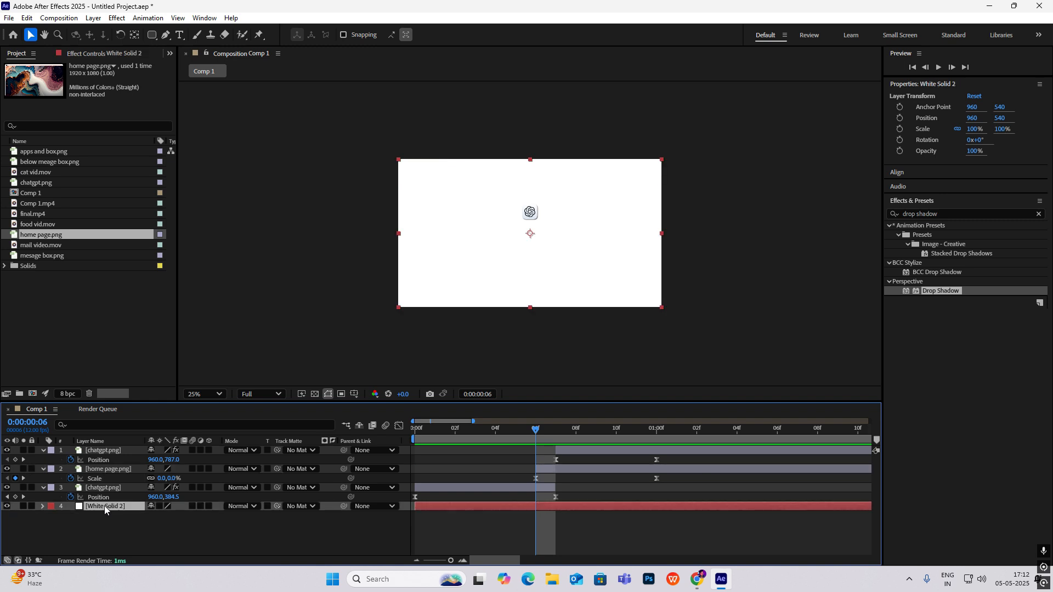
key("alt+shift+t")
left_click_drag(537, 434, 656, 439)
left_click_drag(157, 519, 93, 518)
key("Home")
key("space")
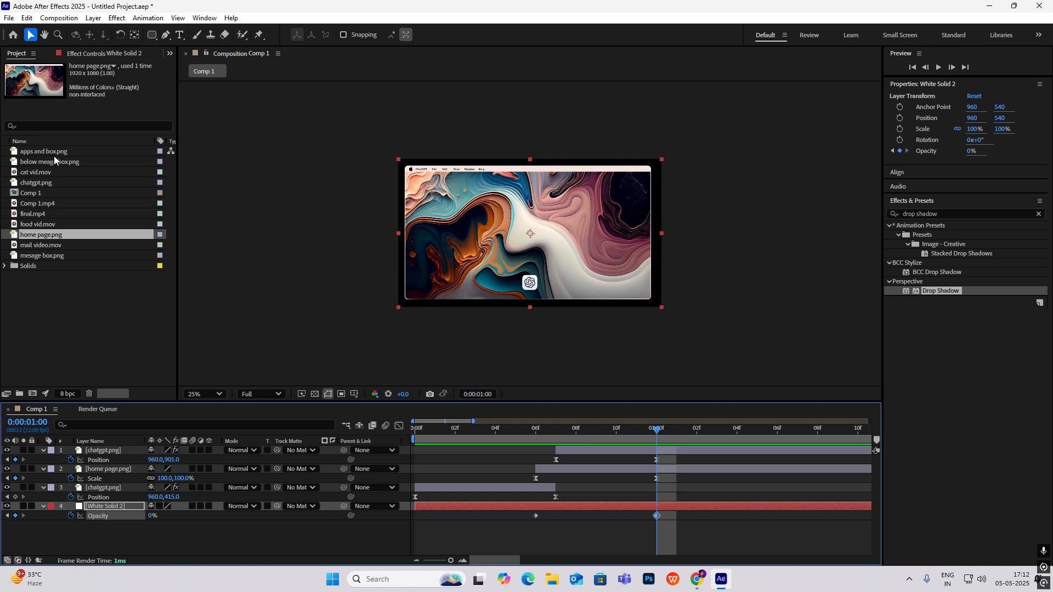
Add apps and box.png above all other layers and shift it to about Position 944, 516 so the dock surrounds the logo.
left_click_drag(51, 153, 106, 505)
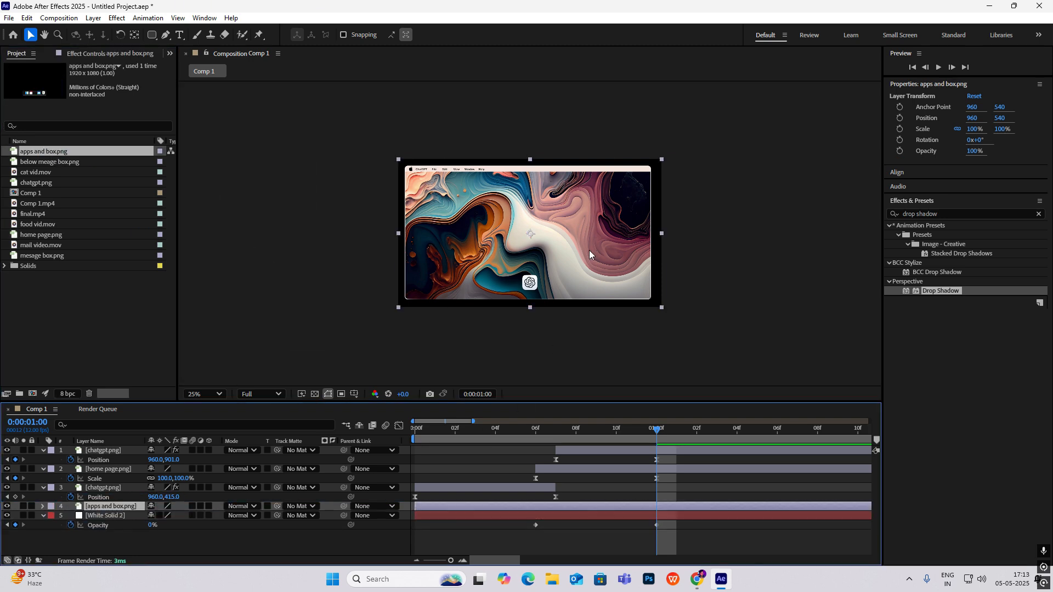
left_click_drag(113, 506, 110, 448)
mouse_move(656, 431)
left_mouse_down()
mouse_move(608, 431)
mouse_move(656, 437)
left_mouse_up()
scroll(552, 287, "up", 2)
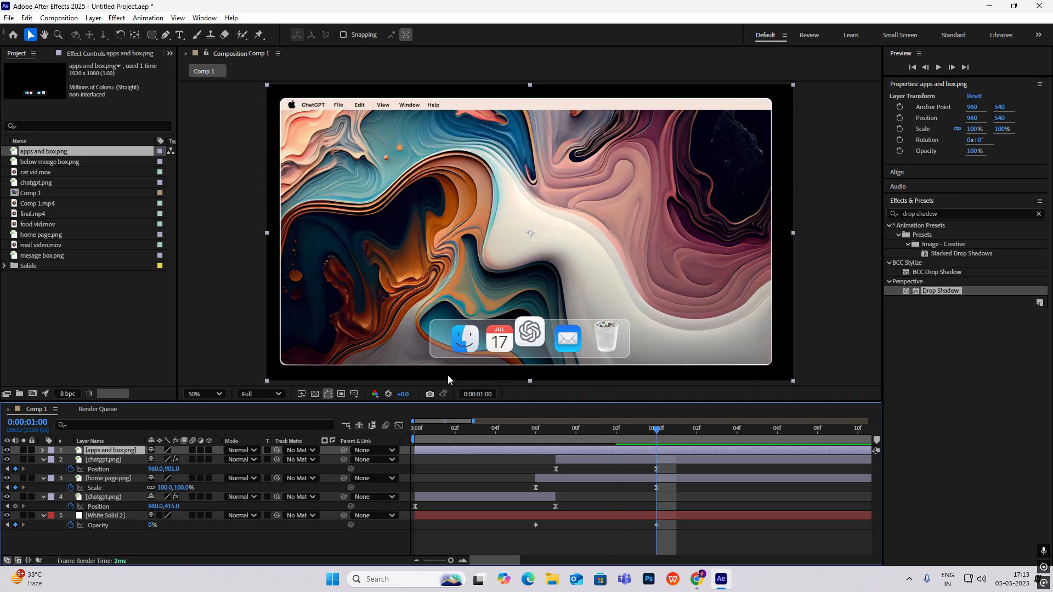
left_click_drag(489, 339, 484, 332)
scroll(540, 333, "up", 2)
left_click_drag(571, 337, 588, 193)
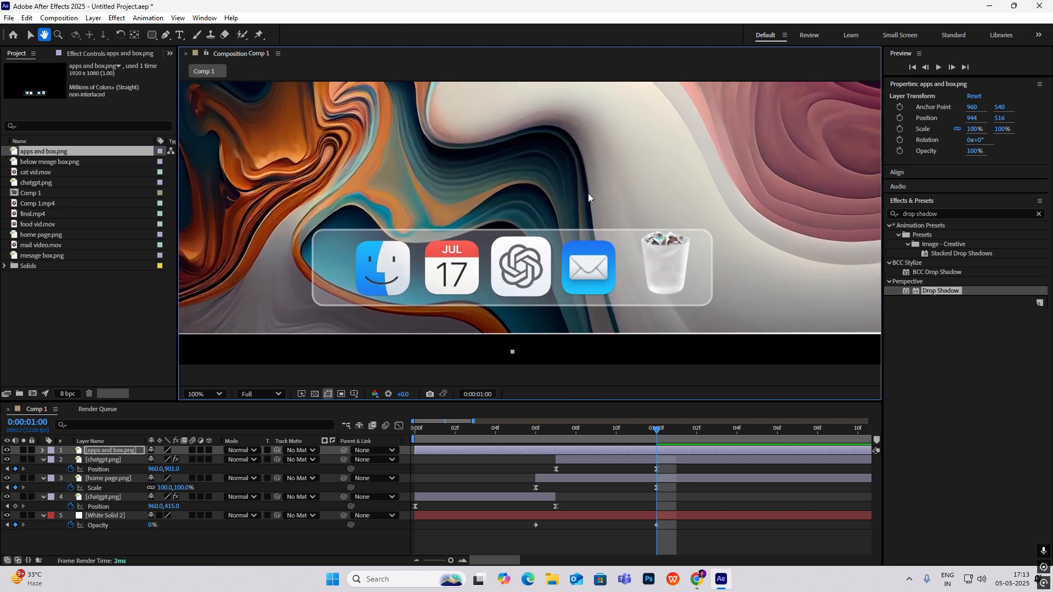
Scale the duplicate logo to 47% and align the apps and box.png dock around it at Position 947, 513.
left_click(117, 460)
key("s")
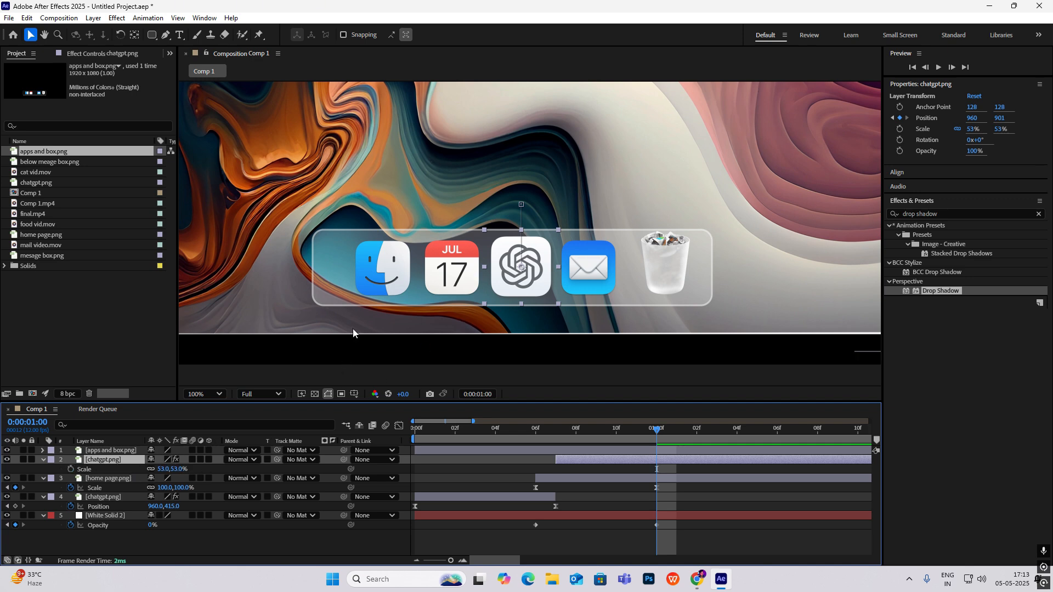
left_click_drag(372, 282, 374, 284)
left_click_drag(178, 472, 176, 470)
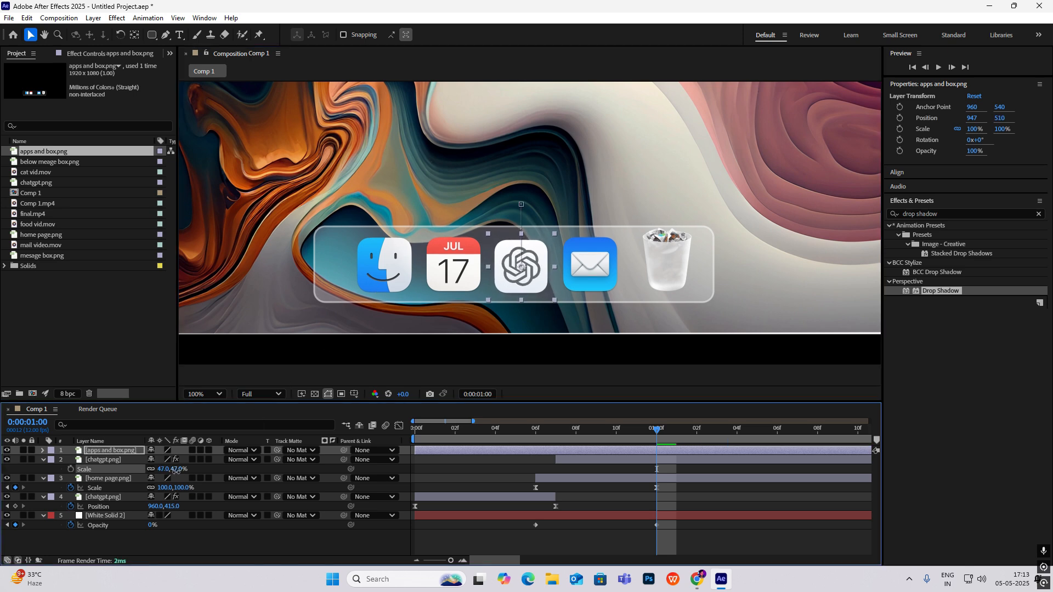
left_click_drag(431, 250, 430, 254)
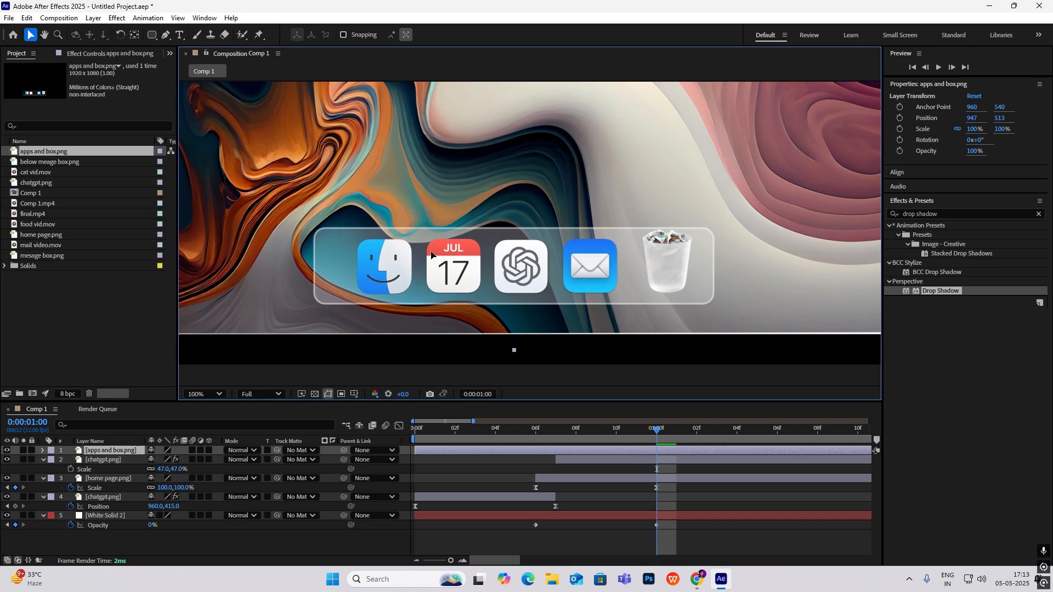
Fade in the apps and box.png layer from 0% Opacity at 0:00:00:08 to 100% at 0:00:01:00 and preview it.
key("comma")
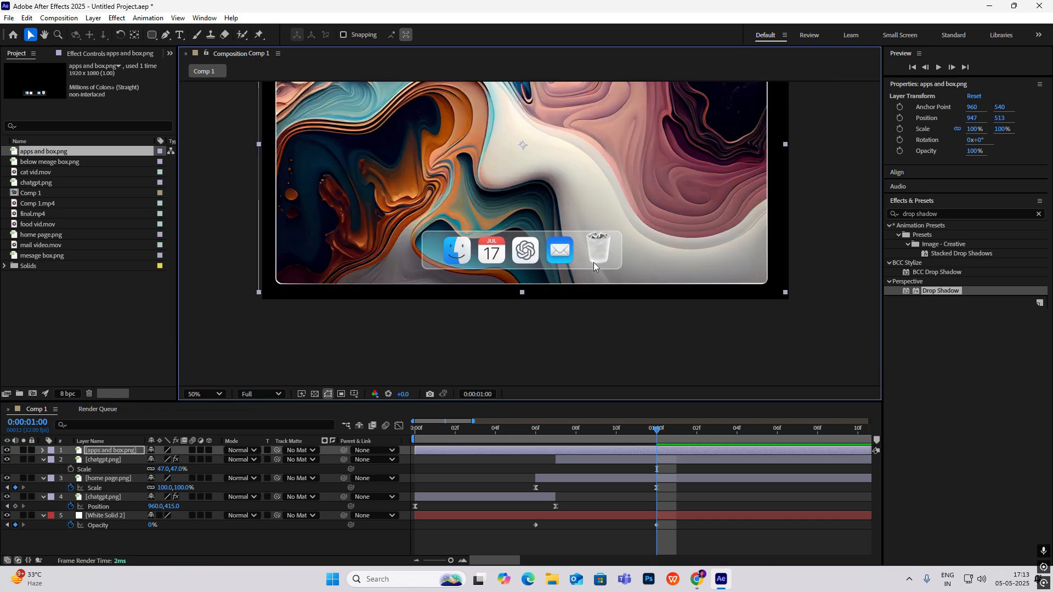
key("comma")
left_click_drag(641, 425, 631, 471)
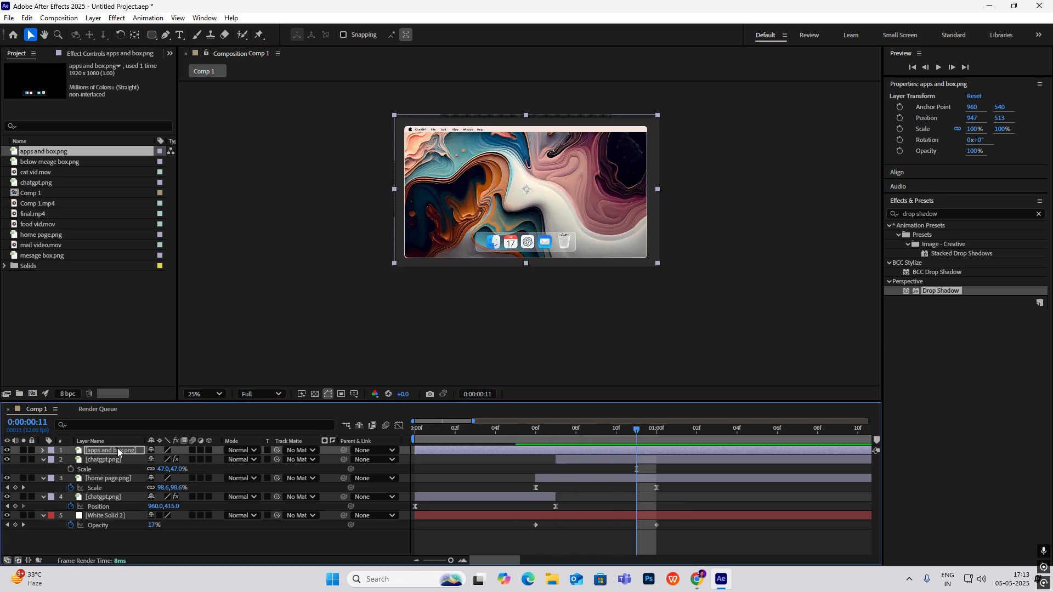
key("t")
left_click_drag(633, 433, 571, 436)
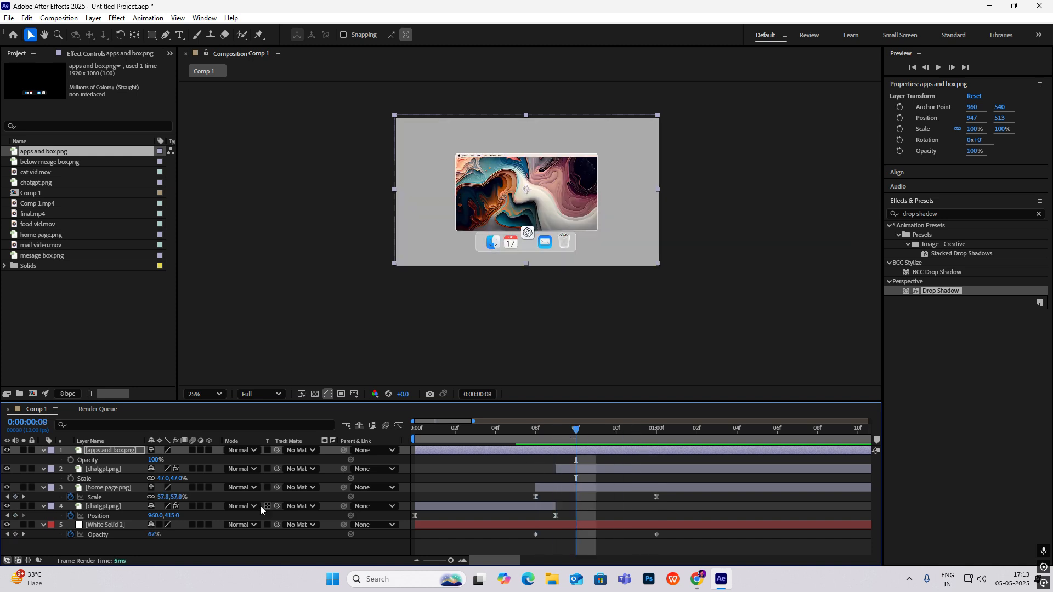
left_click(71, 459)
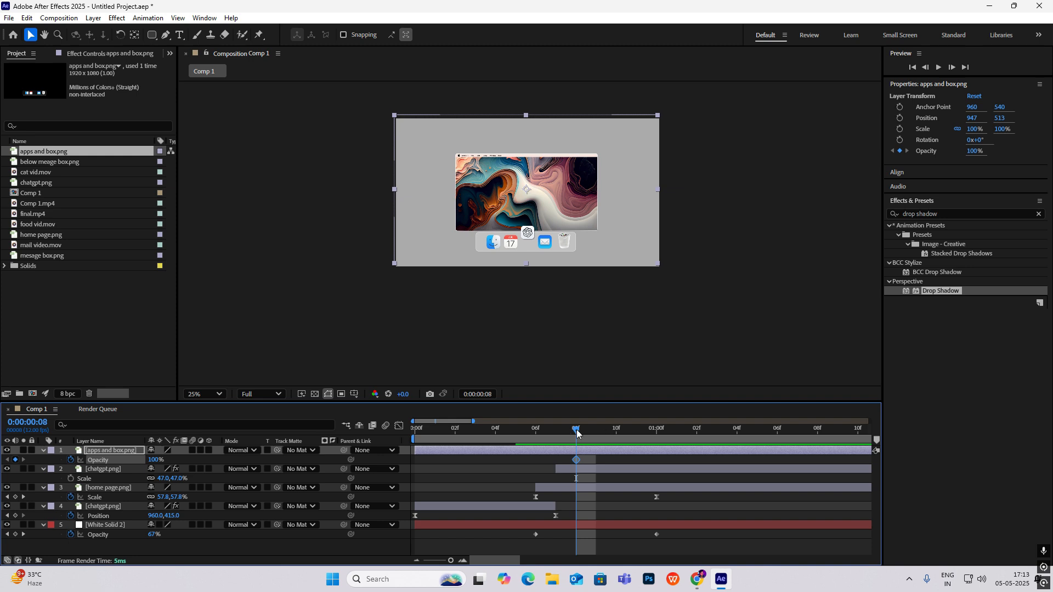
left_click_drag(577, 433, 656, 433)
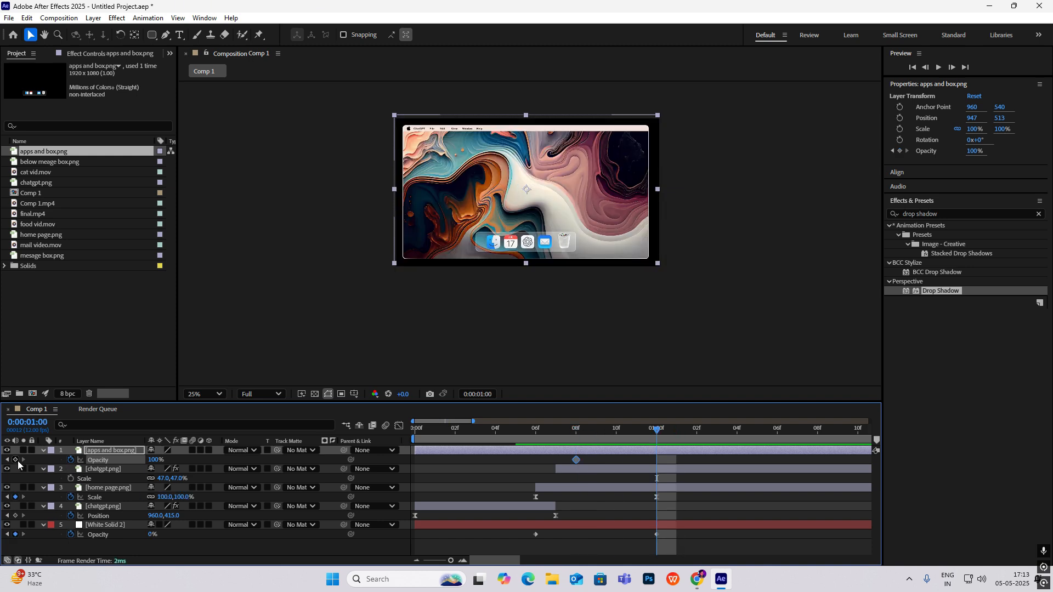
left_click(15, 460)
left_click(7, 460)
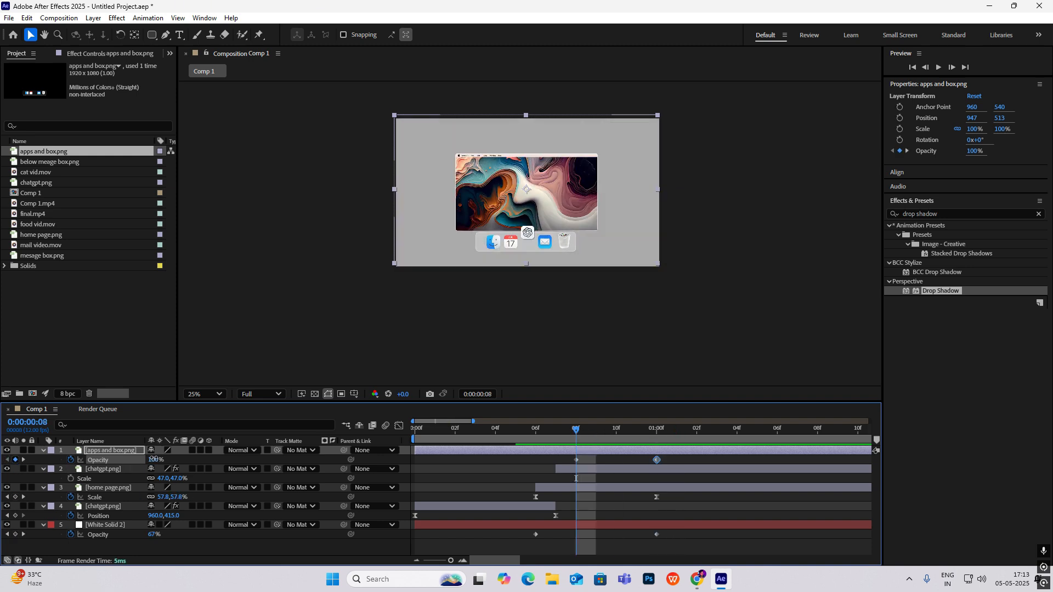
left_click_drag(154, 459, 59, 459)
left_click_drag(149, 461, 84, 463)
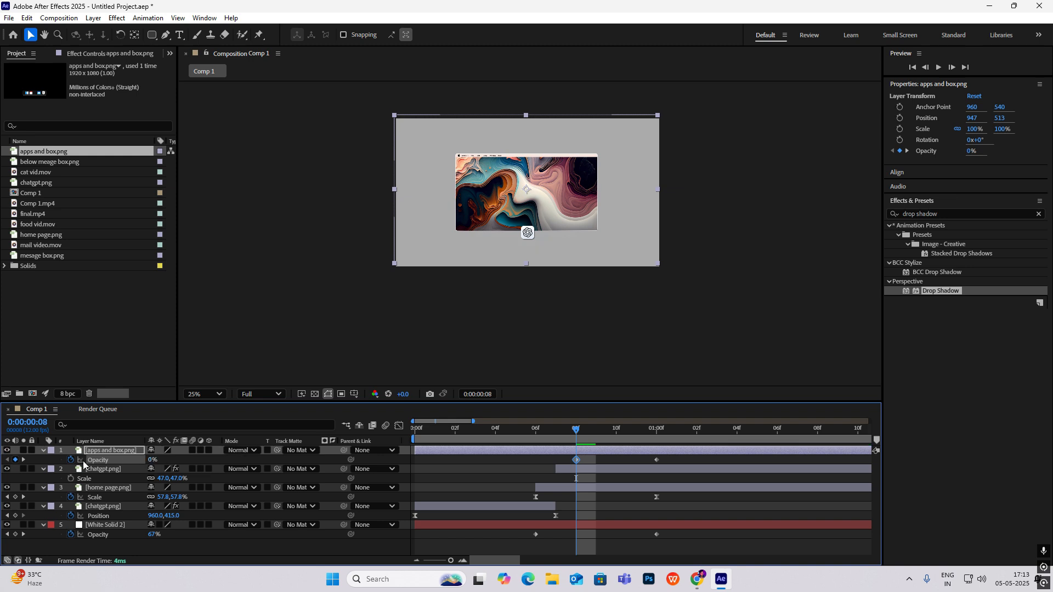
key("space")
Add mesage box.png above all layers, move it to about Position 940, 562, and make the layer start at 0:00:01:01.
left_click_drag(717, 433, 672, 481)
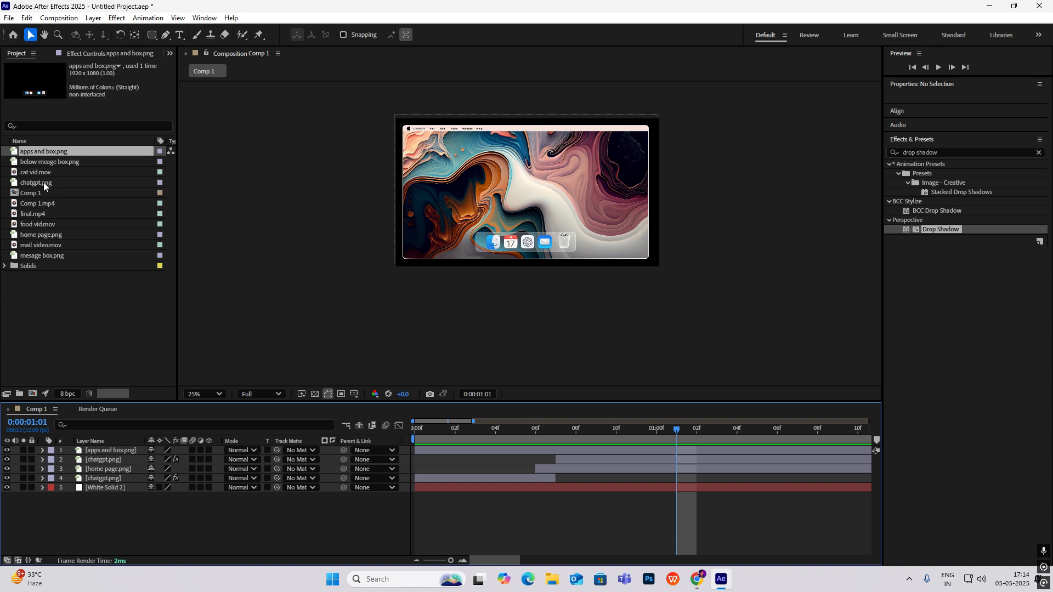
left_click_drag(44, 182, 94, 452)
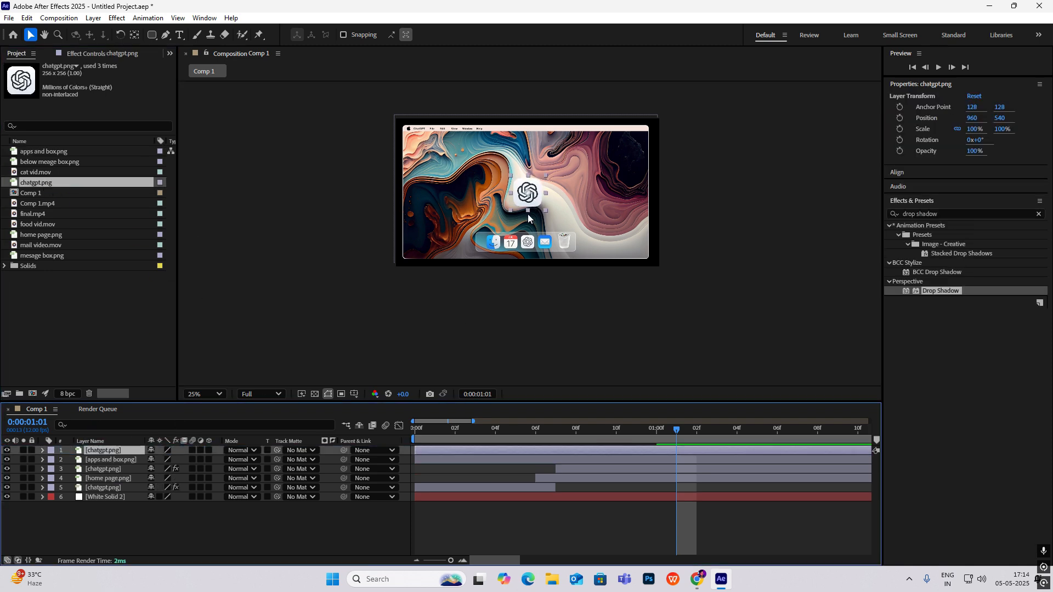
key("Delete")
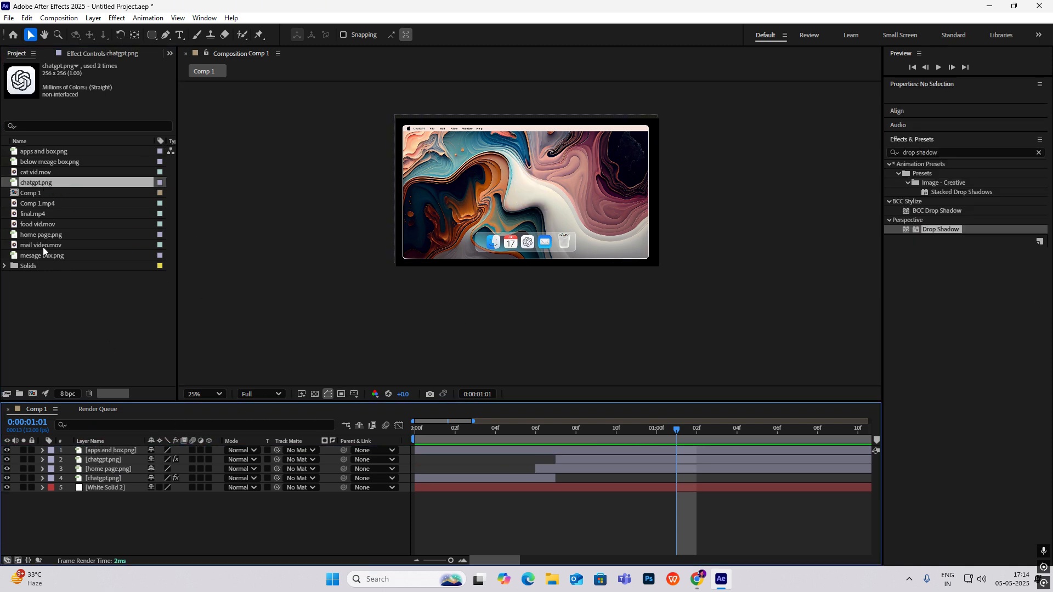
left_click_drag(44, 255, 95, 452)
scroll(541, 192, "up", 2)
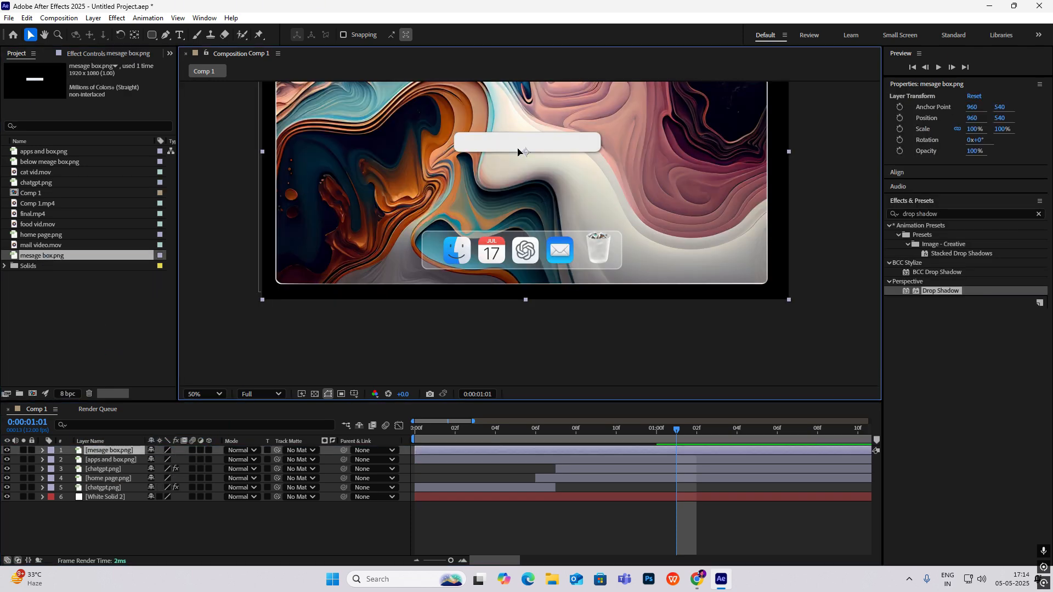
left_click_drag(518, 151, 512, 157)
scroll(528, 160, "down", 2)
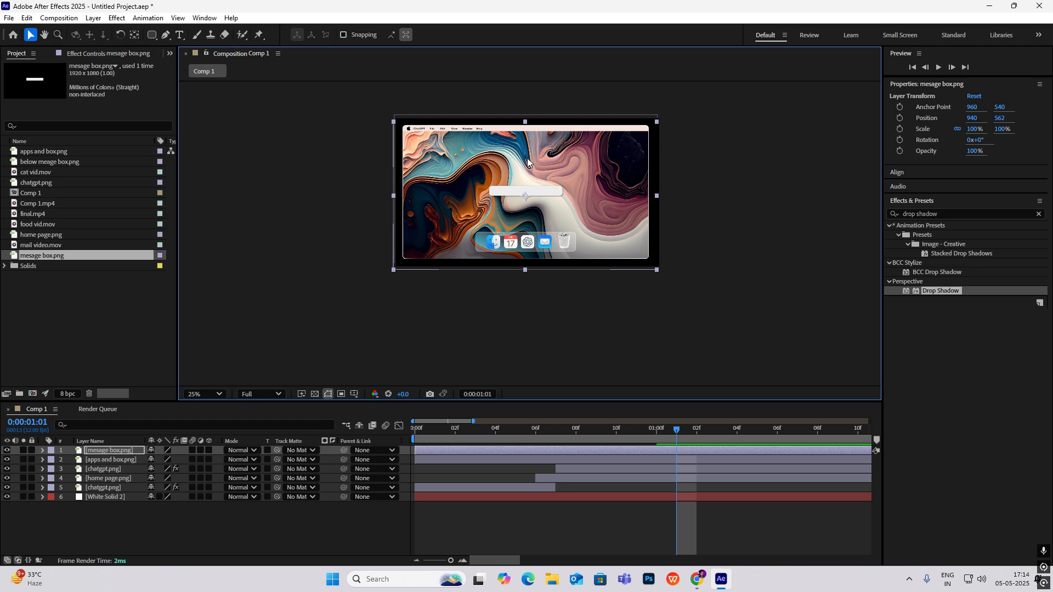
left_click_drag(415, 450, 674, 459)
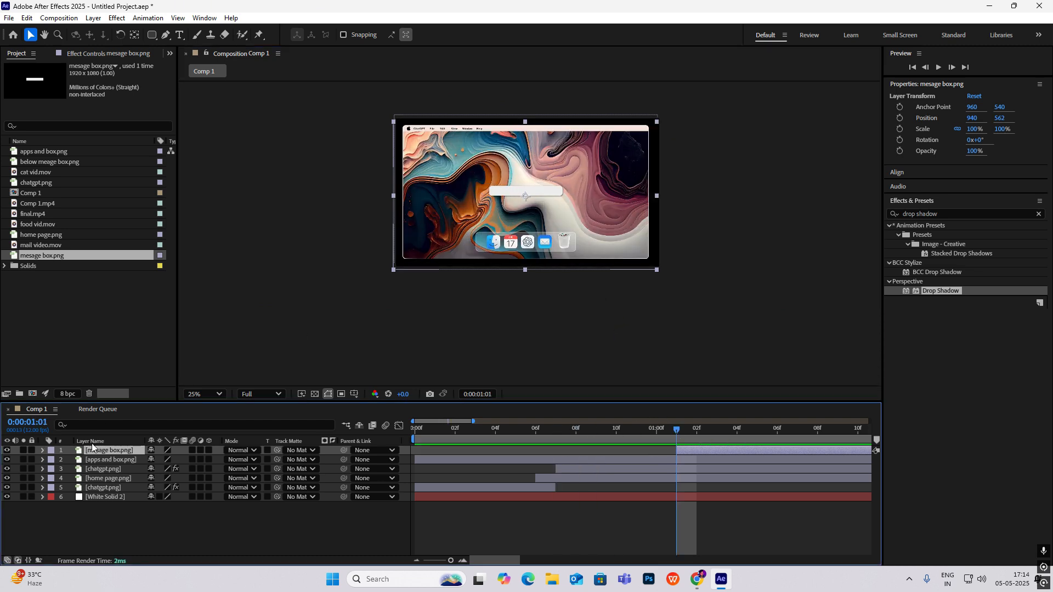
Animate mesage box.png from Position 900, 562 and 14% Opacity at 0:00:01:01 to 940, 562 and 100% at 0:00:01:06, and preview.
key("p")
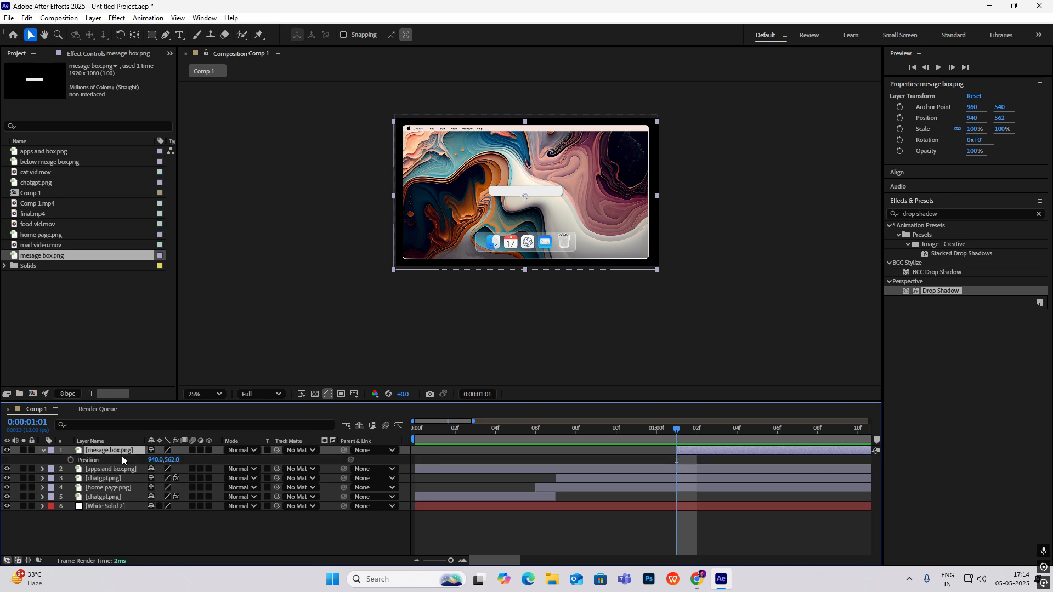
key("shift+t")
left_click(71, 459)
left_click(71, 469)
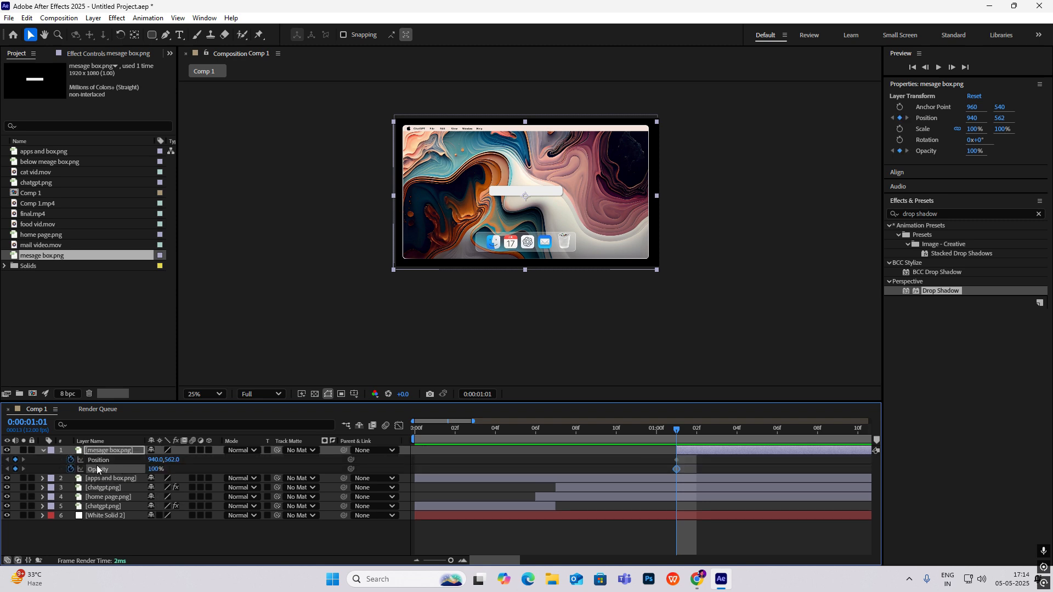
left_click_drag(681, 431, 783, 444)
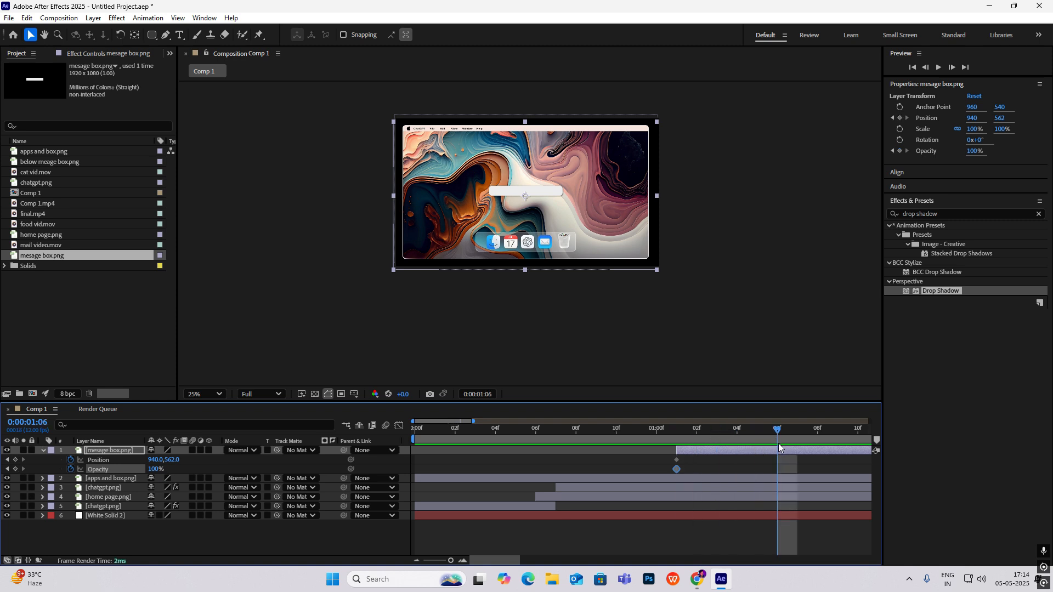
left_click(15, 459)
left_click(15, 468)
left_click(8, 467)
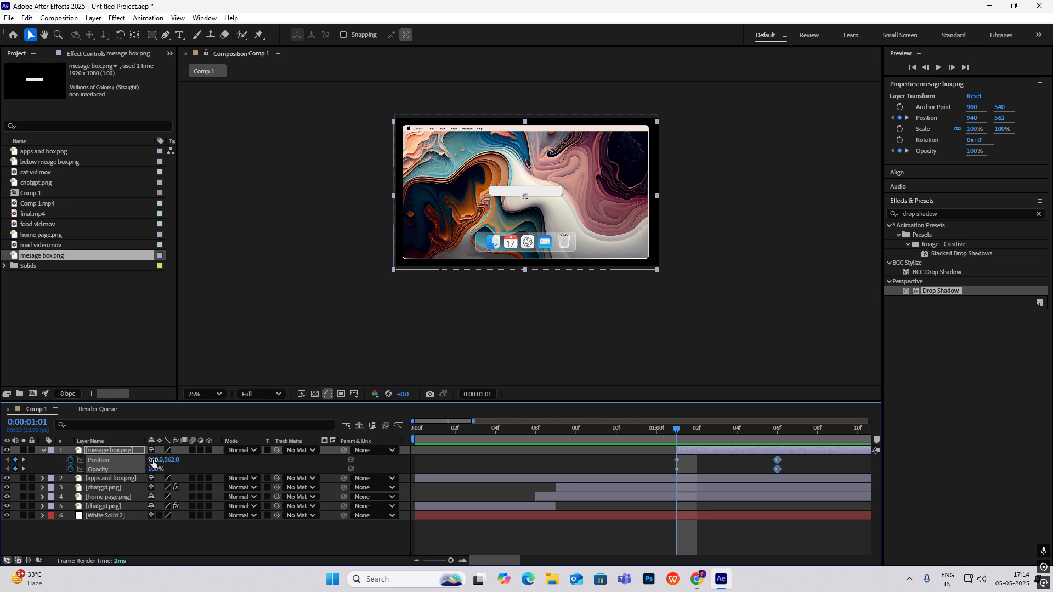
left_click_drag(152, 460, 109, 470)
key("space")
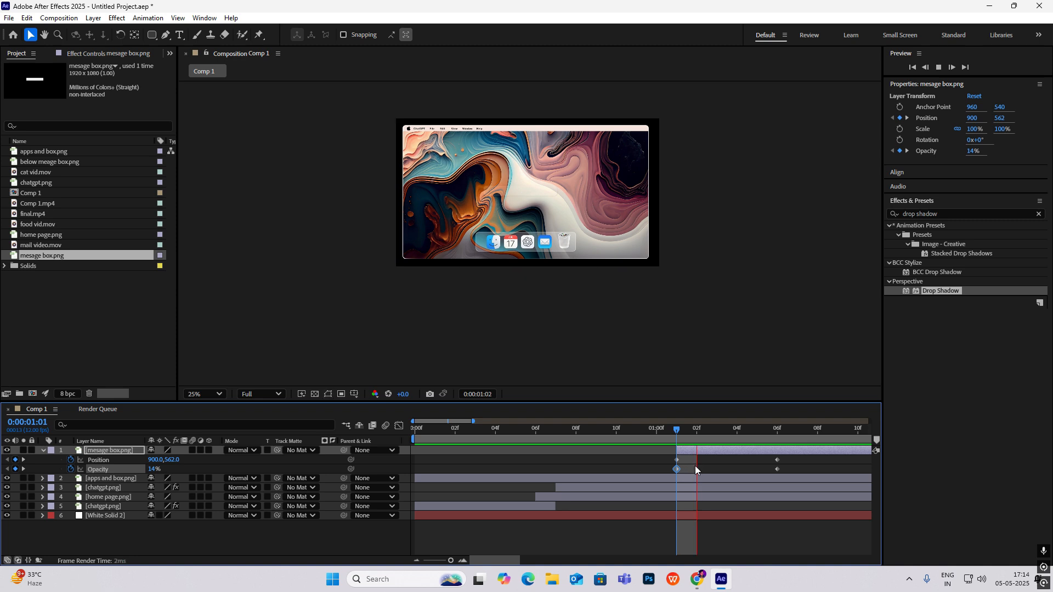
key("space")
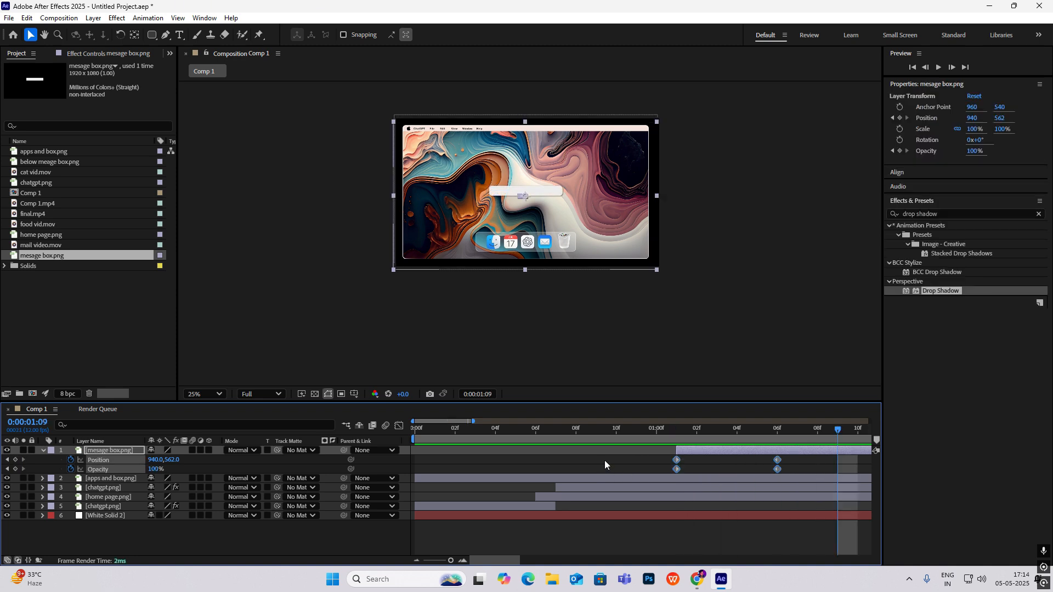
Apply Easy Ease to the mesage box.png keyframes, make their speed curves peak early, and move the end keyframes to 0:00:01:08.
key("F9")
left_click(399, 426)
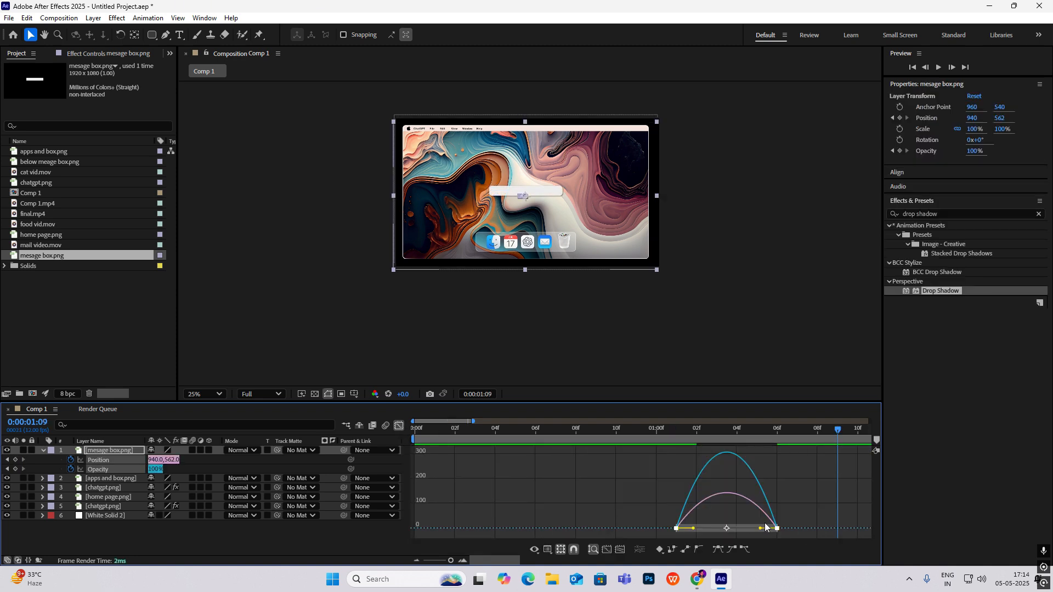
left_click_drag(760, 529, 738, 529)
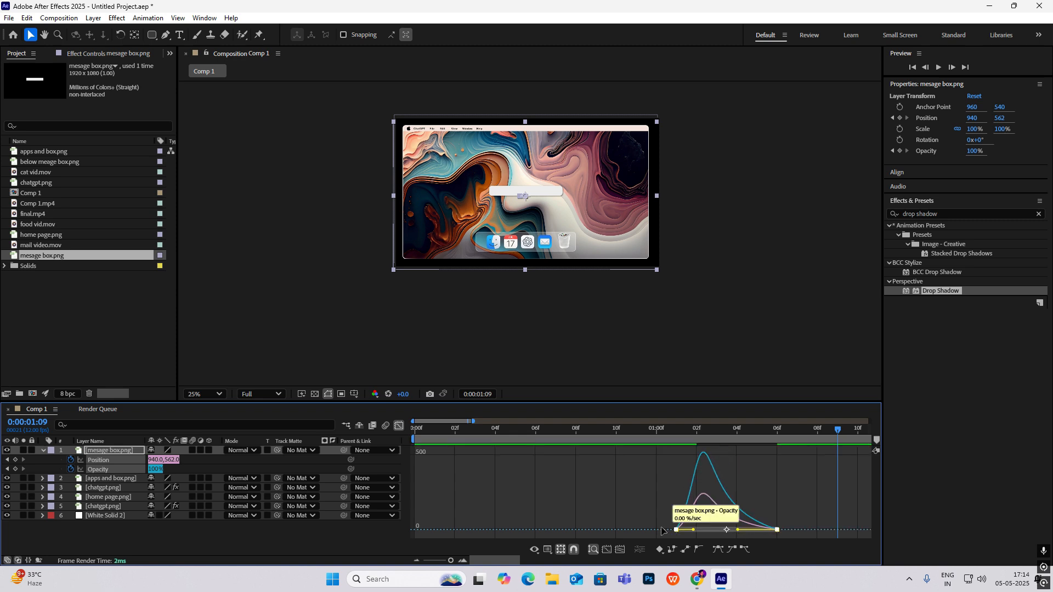
left_click(396, 428)
left_click(818, 433)
Create a new text layer reading "Hey everyone!" above the message box.
right_click(151, 542)
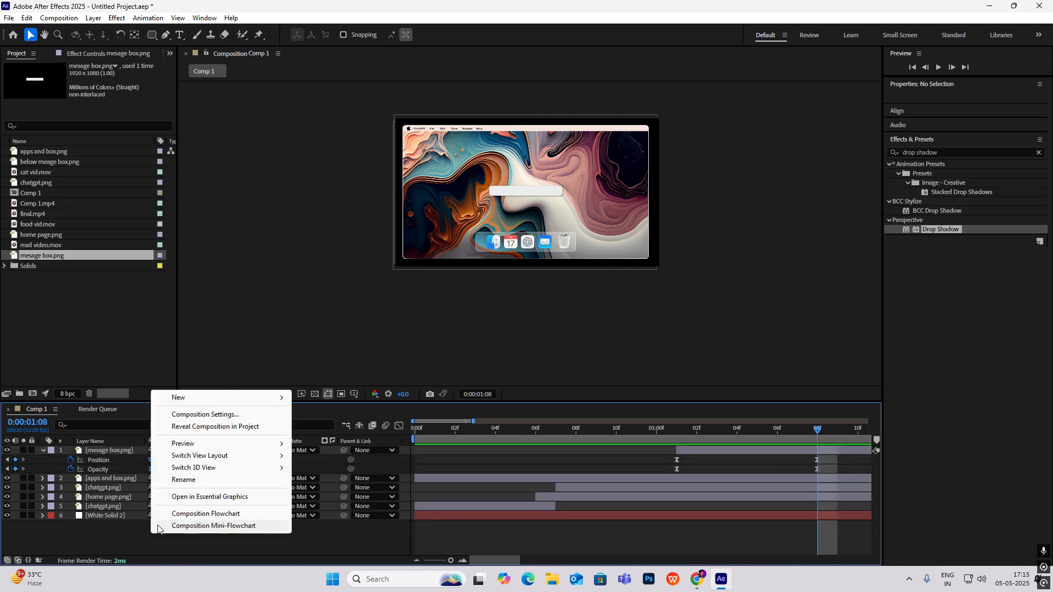
mouse_move(199, 399)
left_click(329, 410)
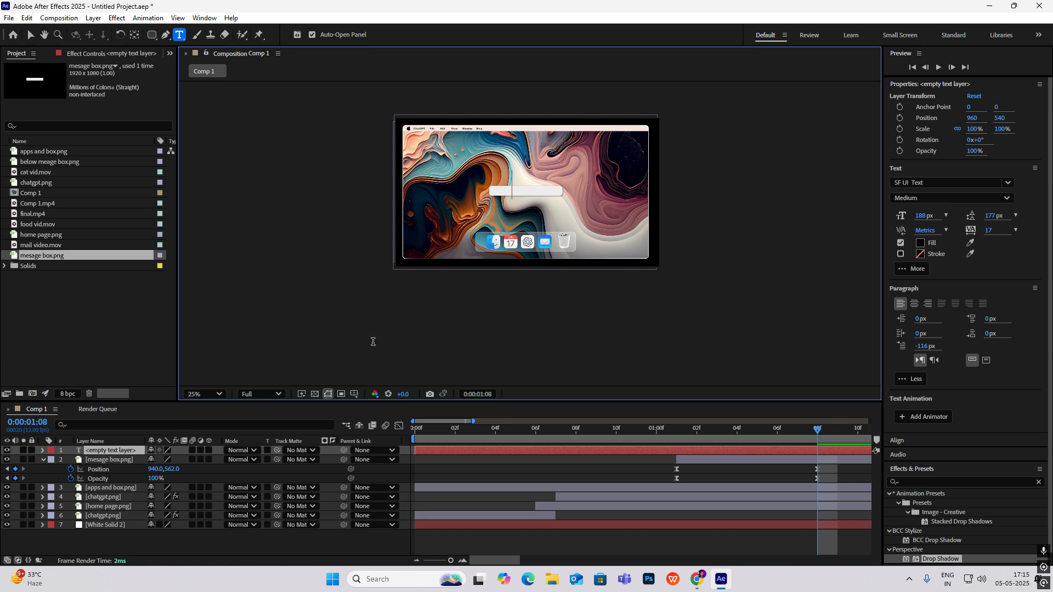
type("Hey everyone!")
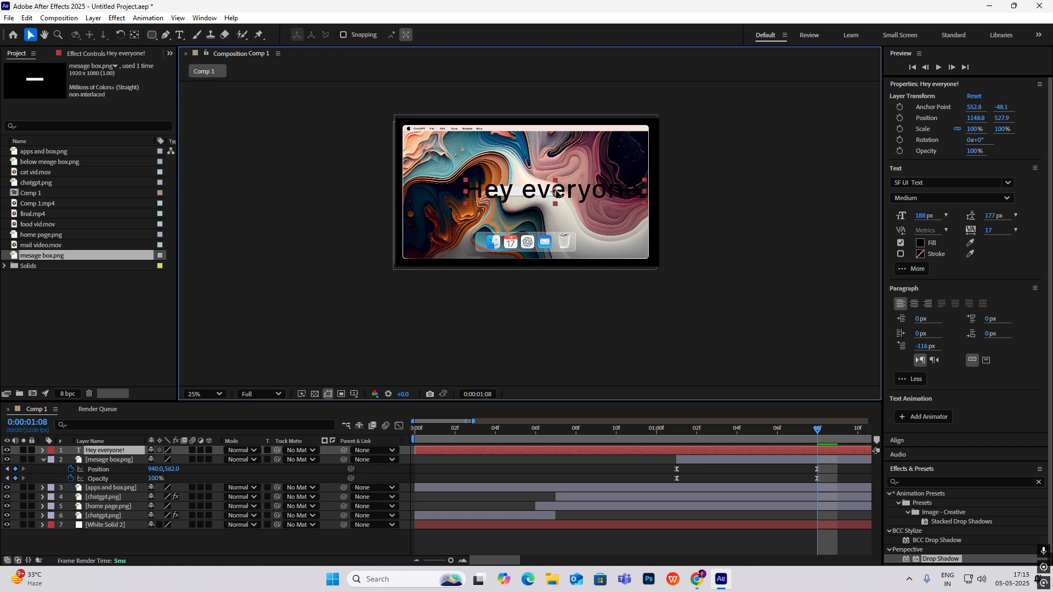
key("Escape")
key("v")
Scale the "Hey everyone!" text to 20% and place it inside the message box at about Position 868.8, 529.9.
key("s")
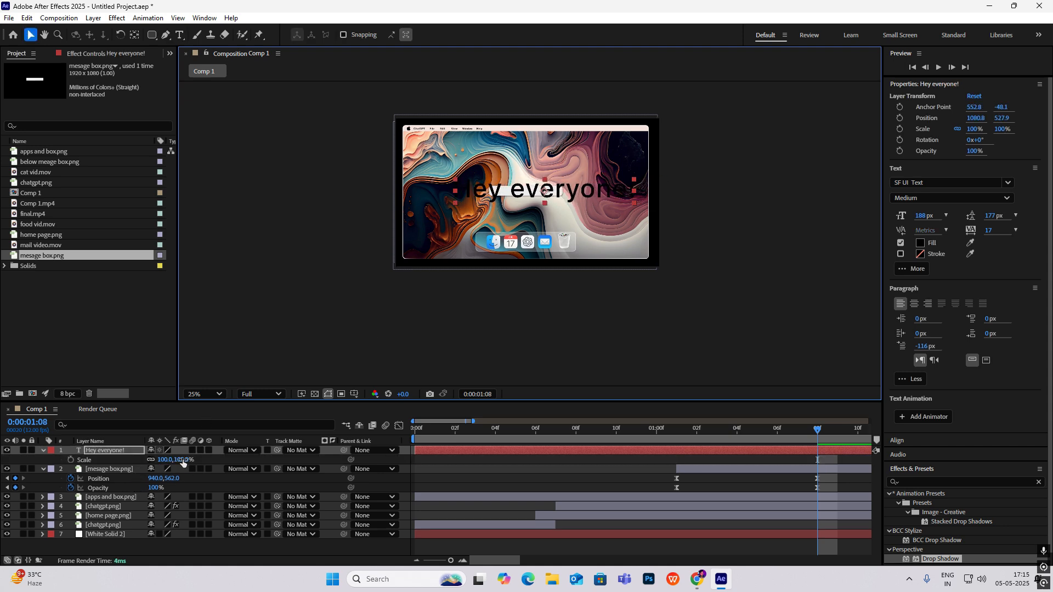
left_click_drag(164, 460, 153, 463)
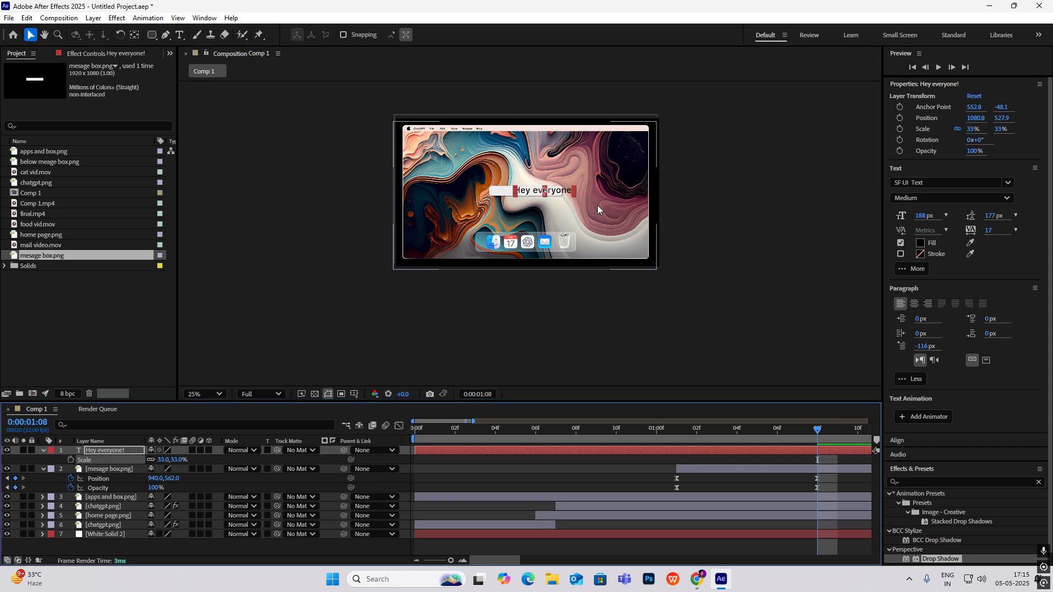
key("period")
left_click_drag(559, 149, 507, 152)
Make the "Hey everyone!" layer start at 0:00:01:03 and apply the Typewriter animation preset to it.
left_click_drag(415, 450, 719, 464)
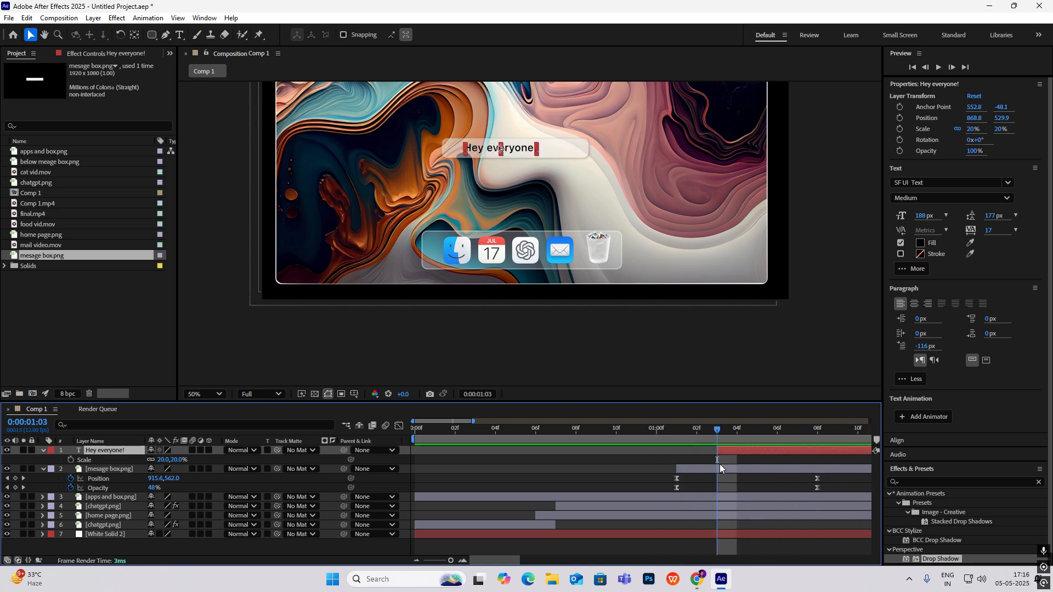
left_click(1041, 481)
type("typewriter")
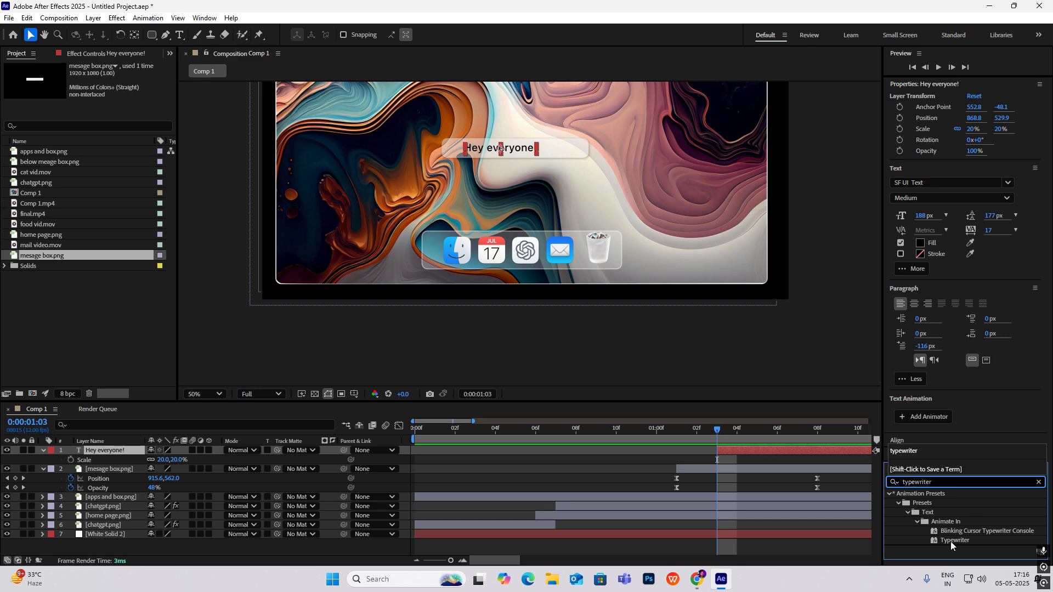
left_click_drag(950, 541, 789, 447)
Shorten the Typewriter animation and retime the text layer so typing runs from about 0:00:01:06 to 0:00:02:01, previewing the result.
key("u")
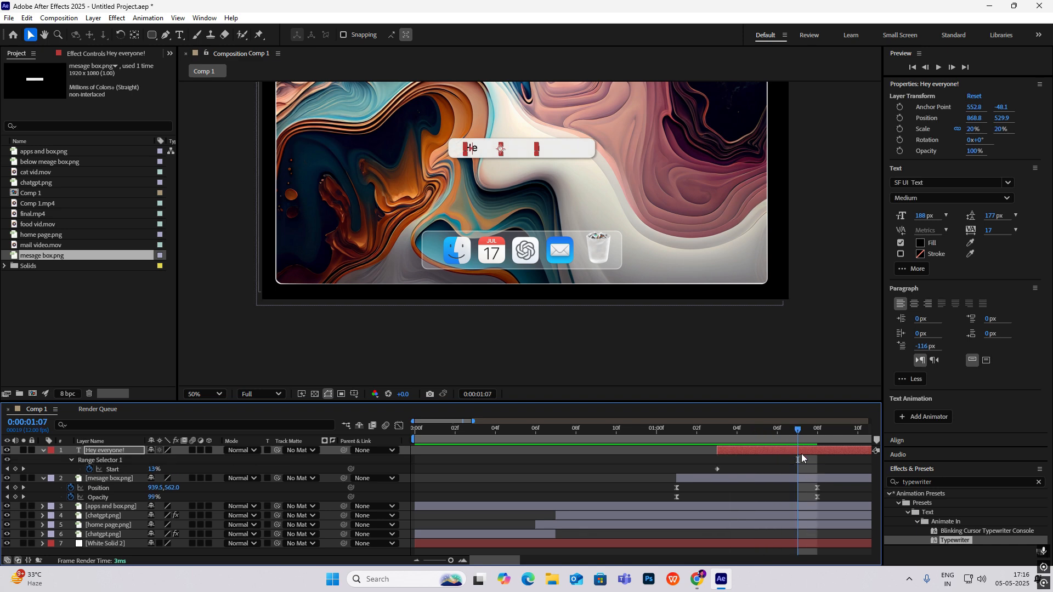
scroll(823, 459, "down", 3)
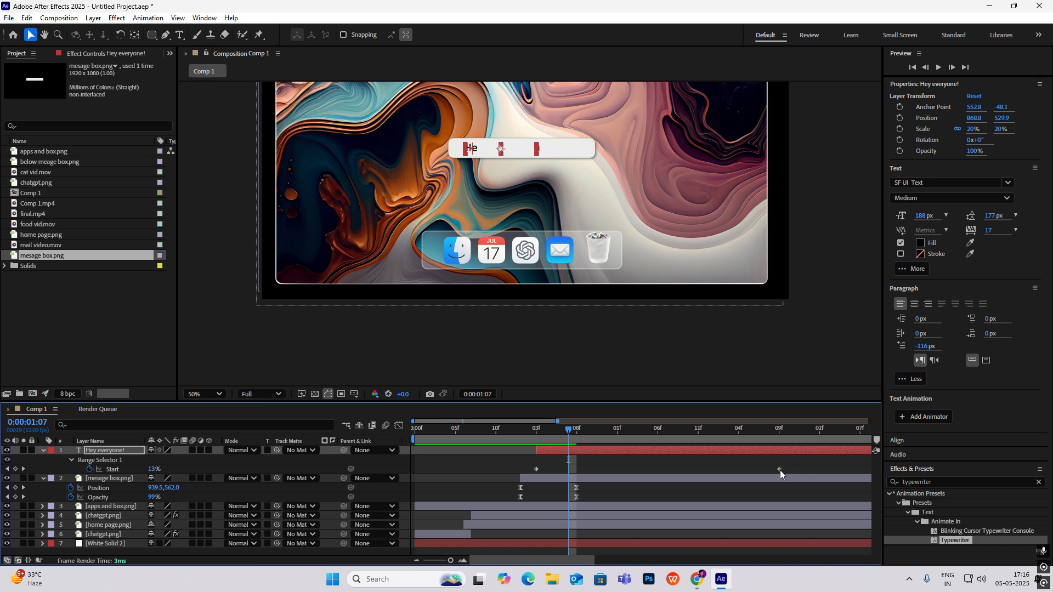
left_click_drag(779, 470, 569, 469)
left_click_drag(570, 432, 520, 437)
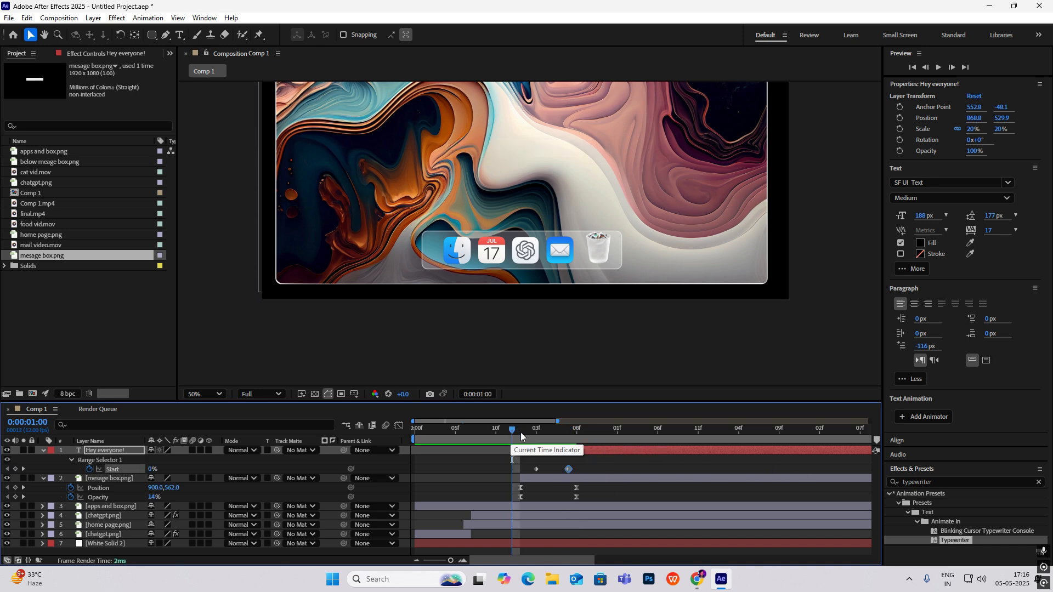
key("space")
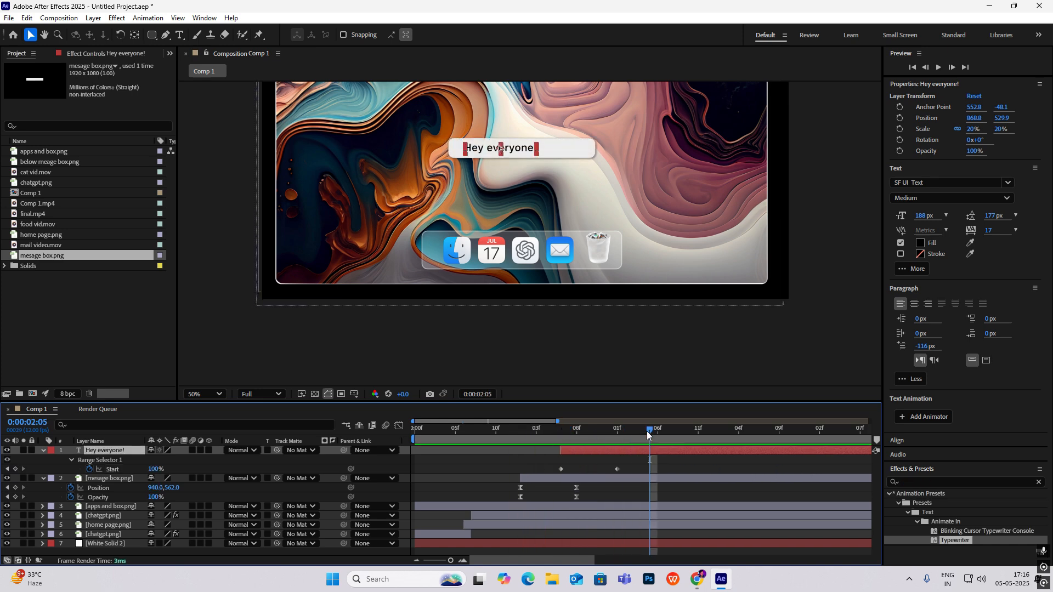
At 0:00:02:00, add below meage box.png above all layers and place it under the message box at about Position 1044, 566.
left_click_drag(649, 433, 604, 439)
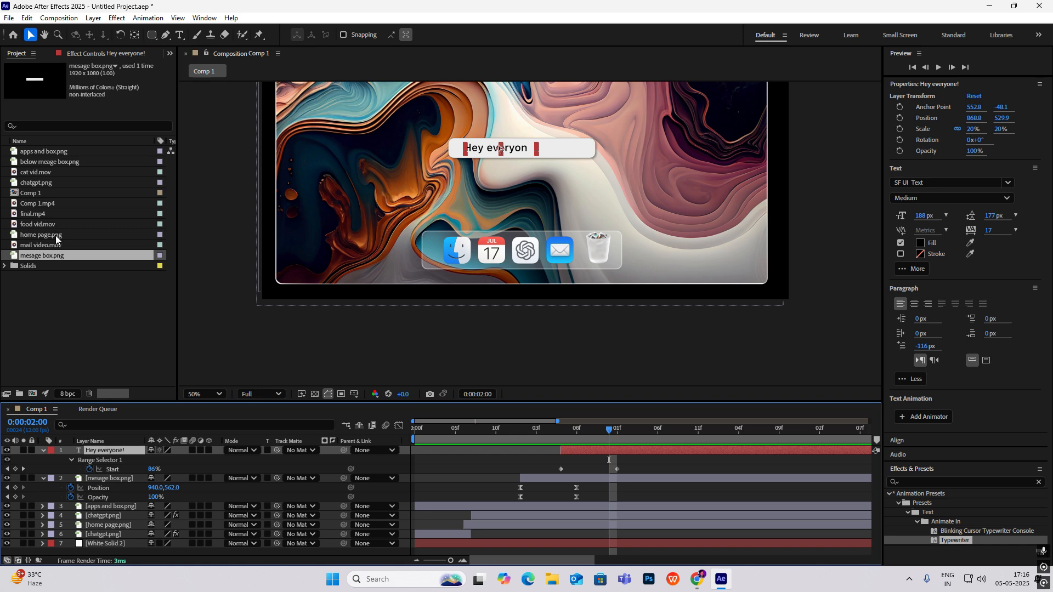
left_click(43, 164)
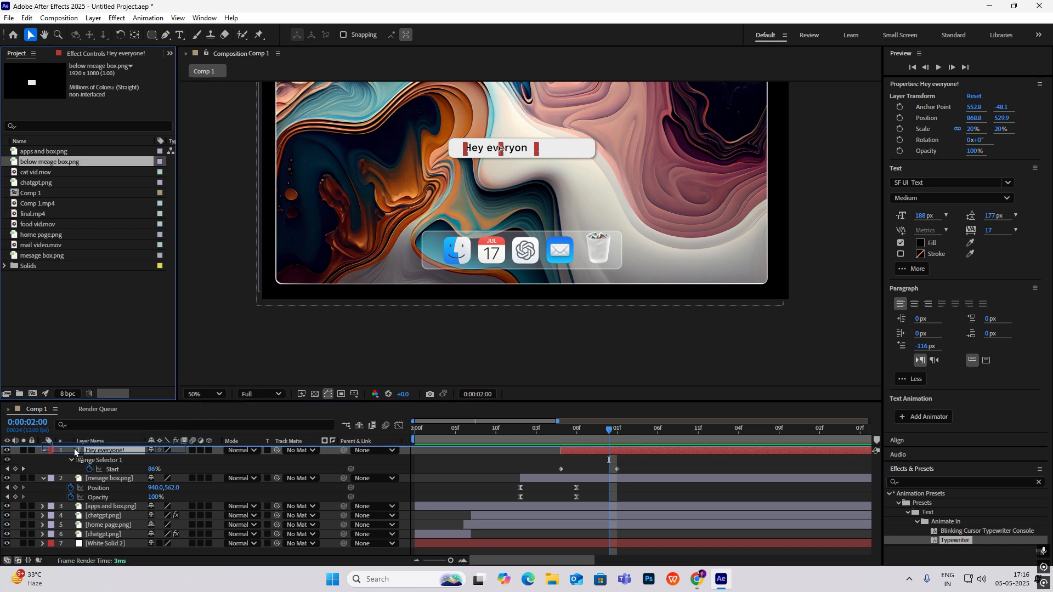
left_click_drag(42, 165, 528, 177)
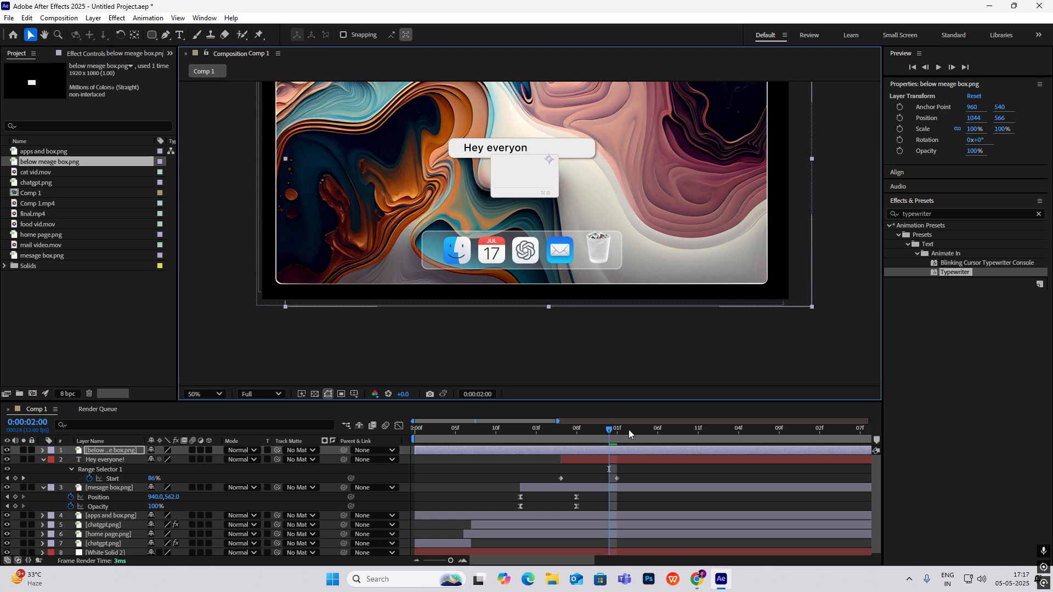
Start the below meage box.png layer at 0:00:01:11 and keyframe its Position and Opacity there and at 0:00:02:04.
left_click_drag(415, 452, 600, 435)
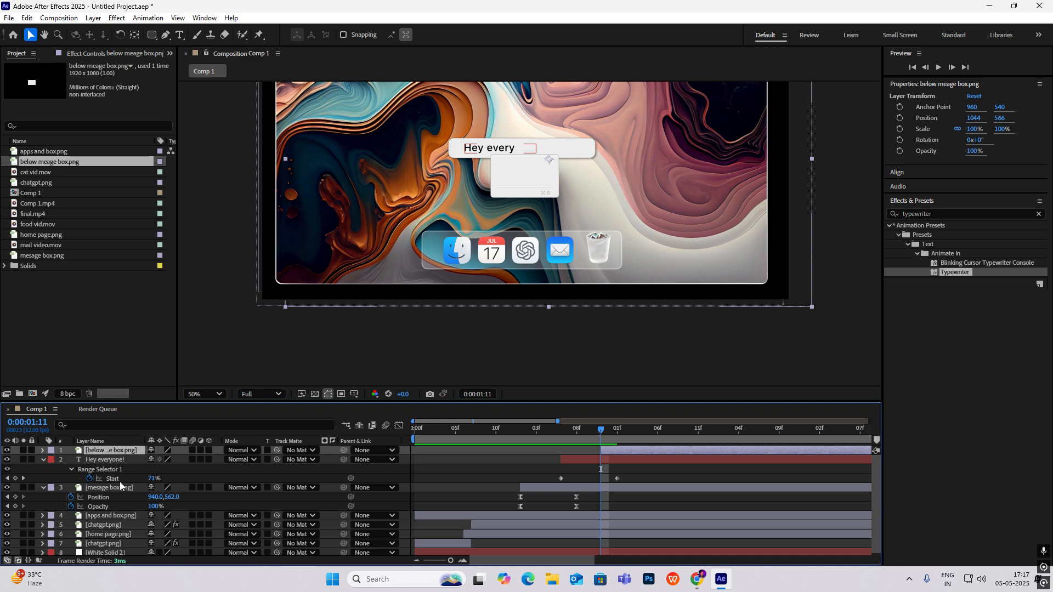
key("p")
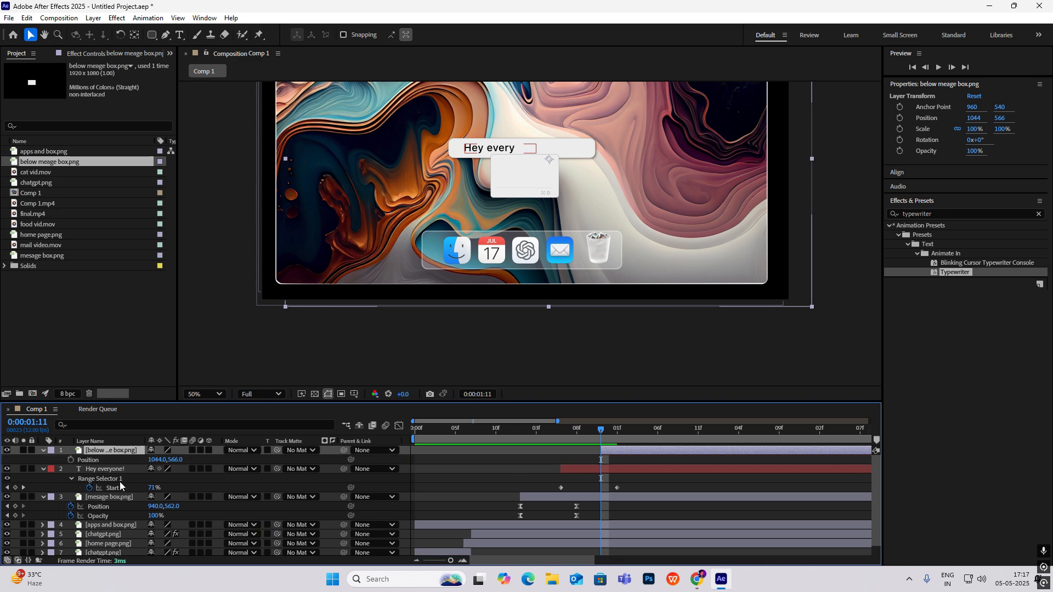
key("shift+t")
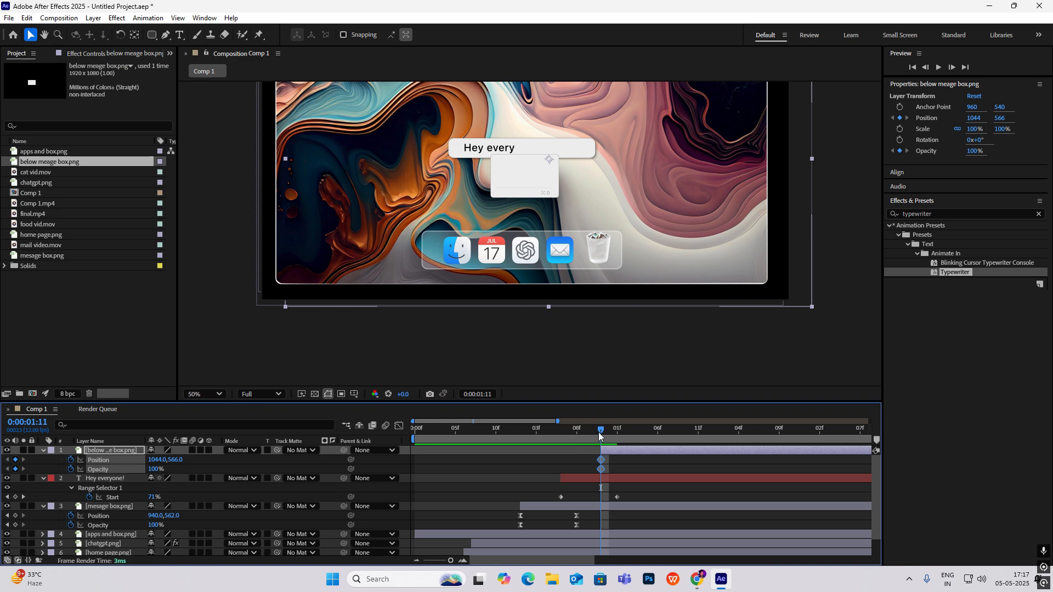
left_click_drag(602, 433, 640, 435)
left_click(15, 459)
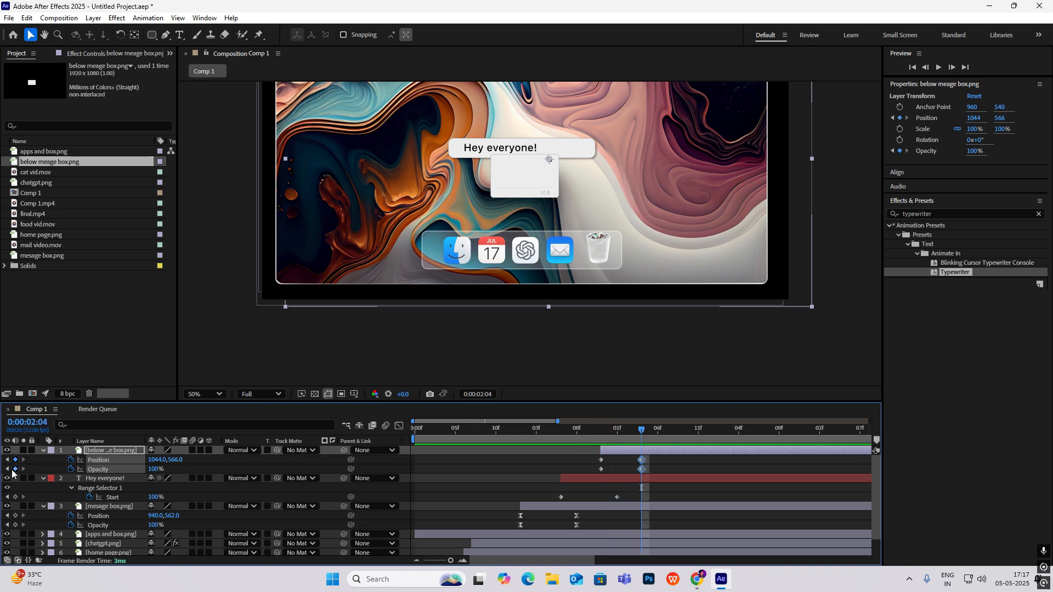
left_click(16, 469)
left_click(7, 468)
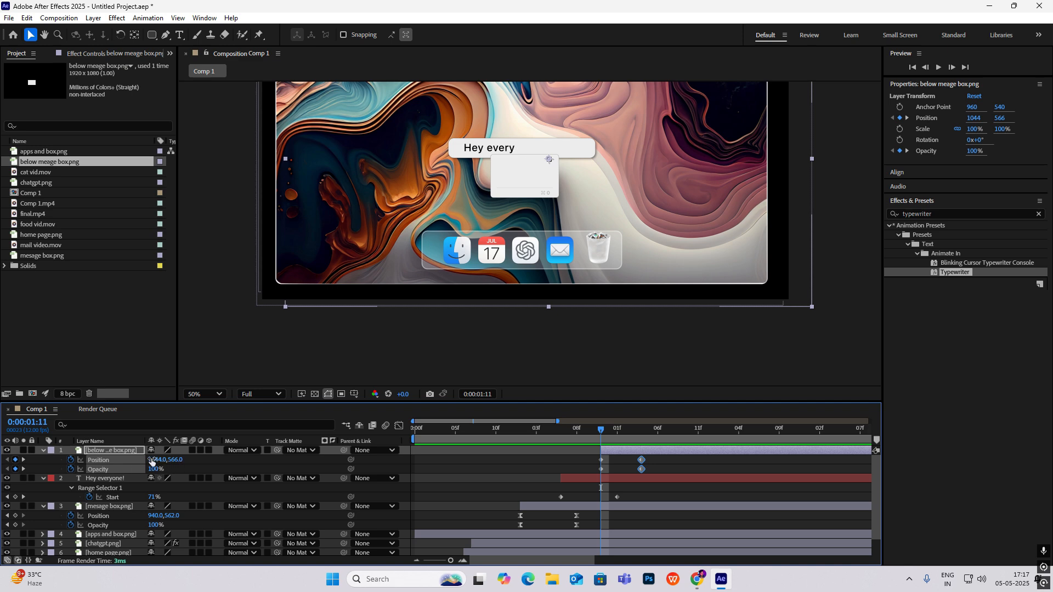
At 0:00:01:11, set the pop-up box's Position to 1014, 566 and Opacity to 0%, and apply Easy Ease to all its keyframes.
left_click_drag(156, 460, 40, 476)
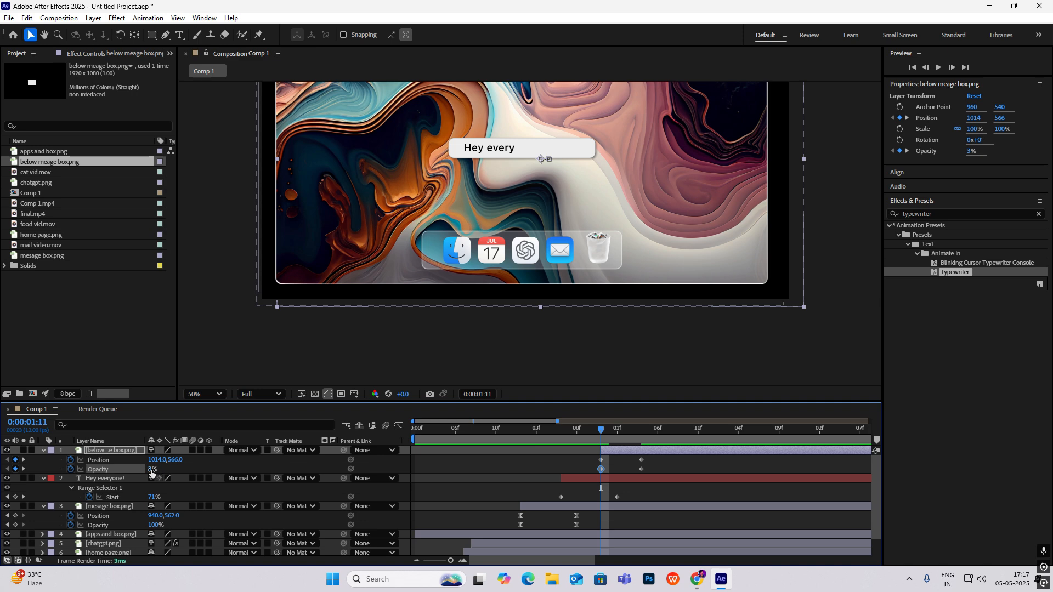
left_click_drag(152, 472, 145, 472)
left_click_drag(652, 458, 578, 472)
key("F9")
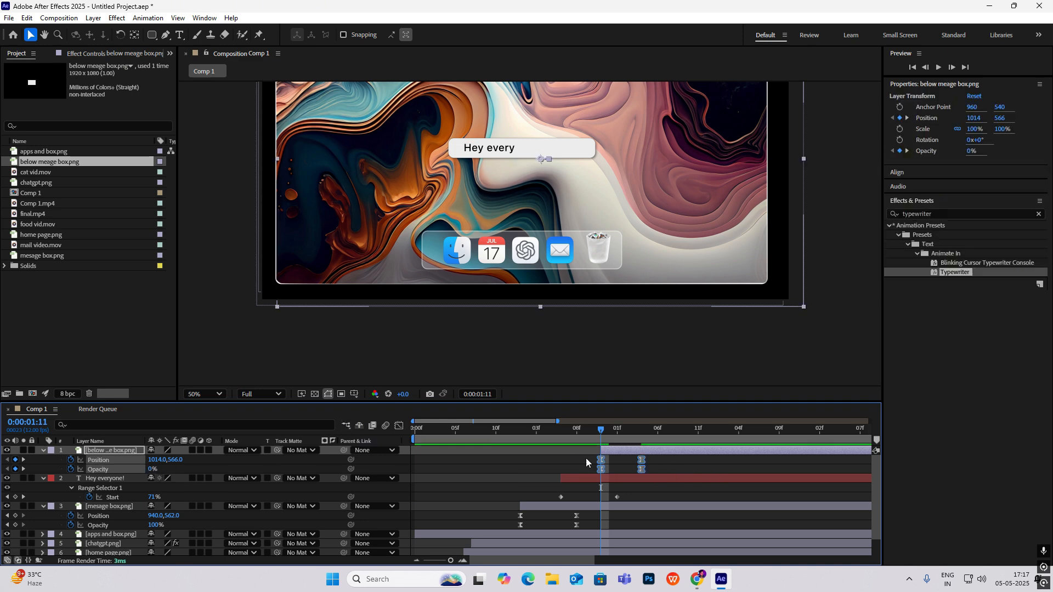
Reshape the speed curve of the pop-up box's keyframes and move its end keyframes to 0:00:02:06, previewing the animation.
left_click(399, 426)
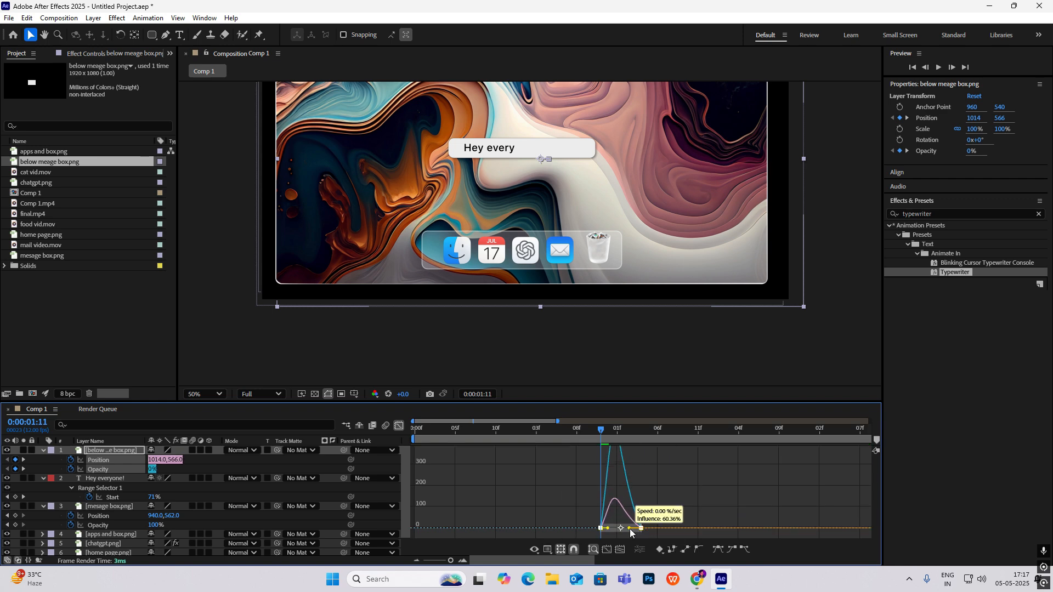
left_click(398, 425)
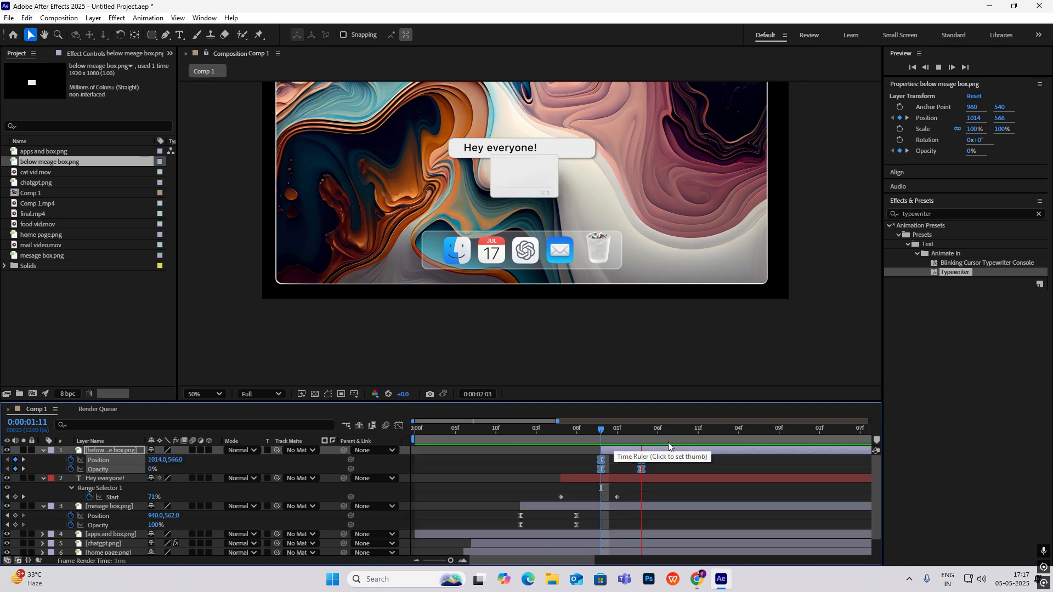
left_click_drag(688, 433, 660, 422)
key("ctrl+a")
key("u")
left_click(94, 527)
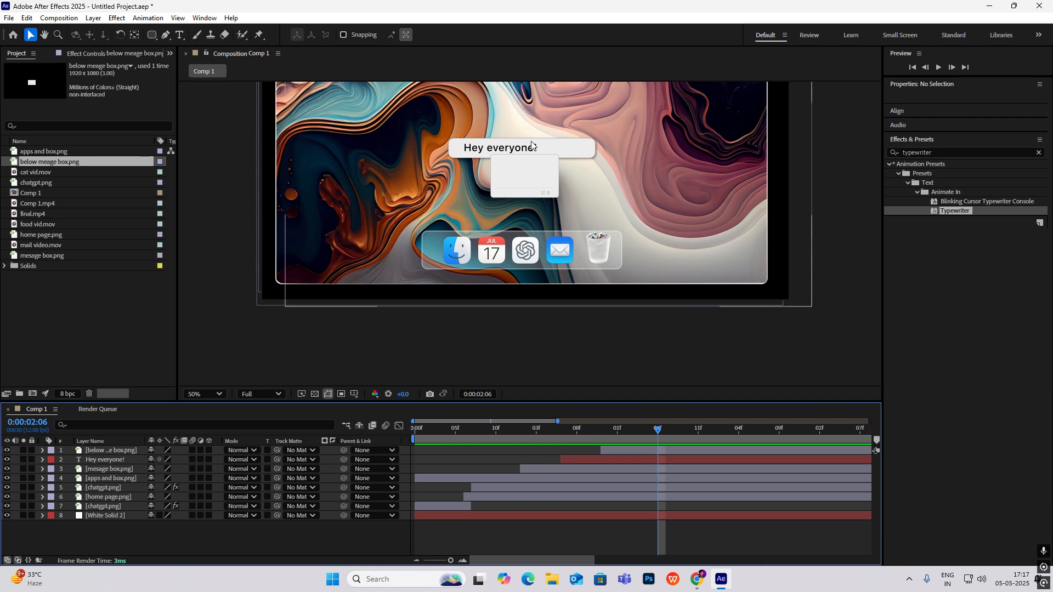
Duplicate the "Hey everyone!" text, place the copy over the pop-up box at about Position 958.8, 585.9, and stack it above the box layer.
left_click(120, 461)
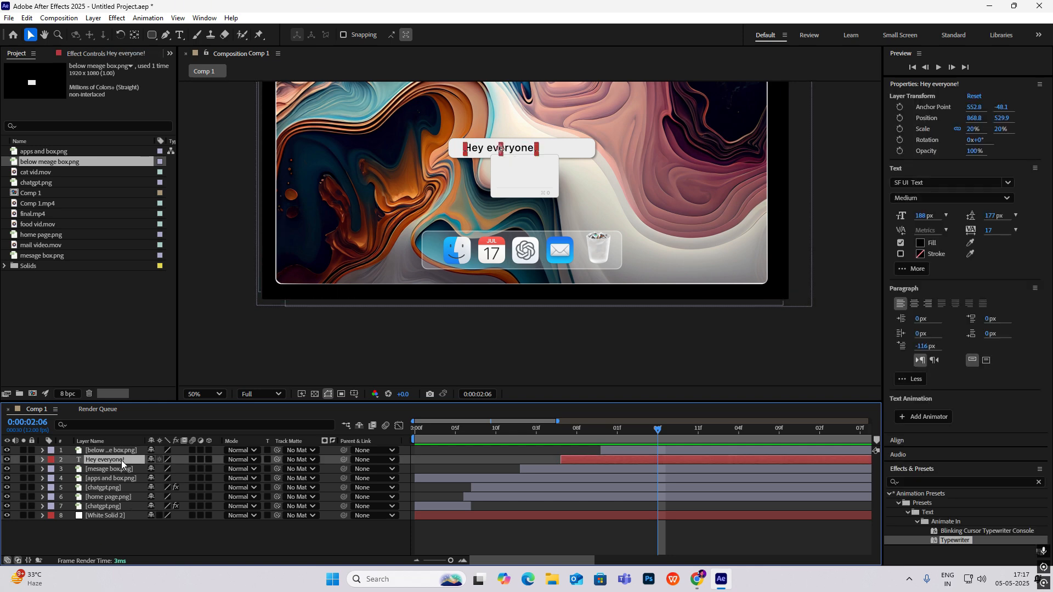
key("ctrl+d")
key("ctrl+d")
key("ctrl+d")
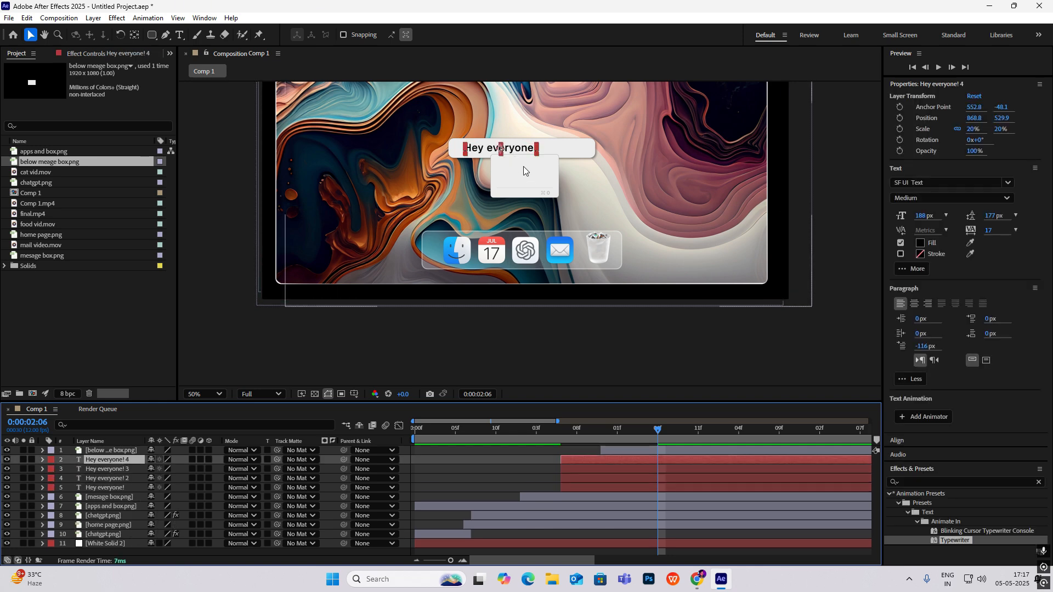
left_click_drag(524, 168, 524, 164)
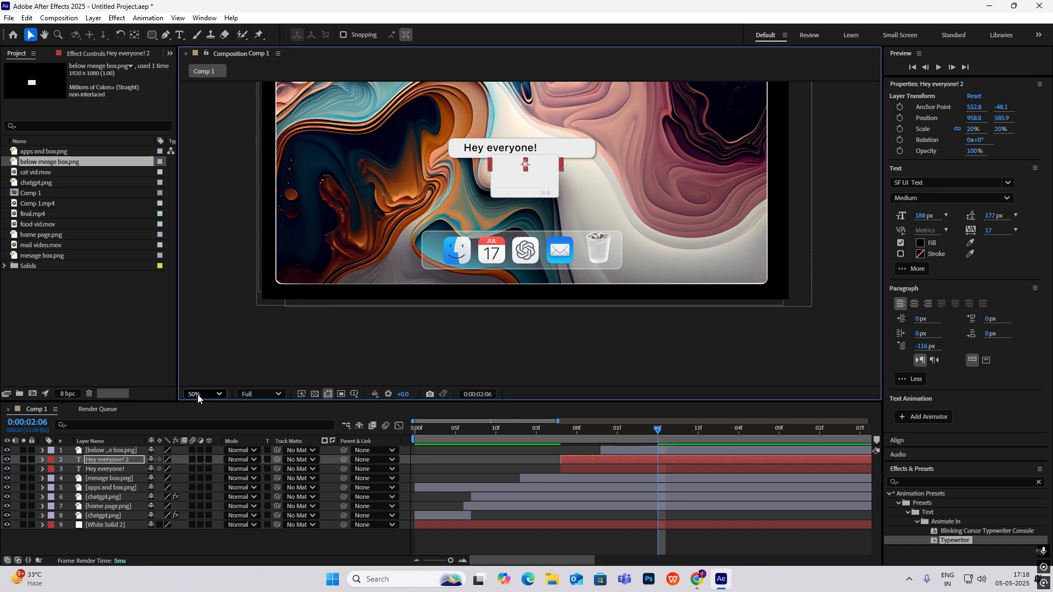
left_click_drag(121, 459, 124, 450)
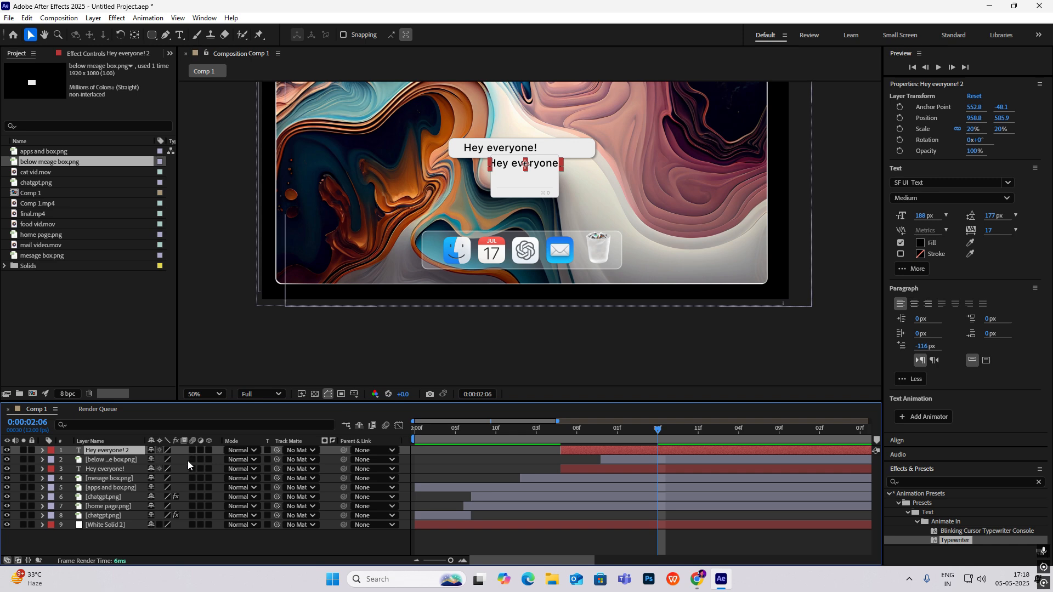
Scale the copied text to 14% and place it at the upper edge of the pop-up box at about Position 945.8, 580.9.
key("s")
left_click_drag(178, 460, 176, 459)
key("period")
left_click_drag(616, 178, 620, 253)
left_click_drag(522, 167, 514, 165)
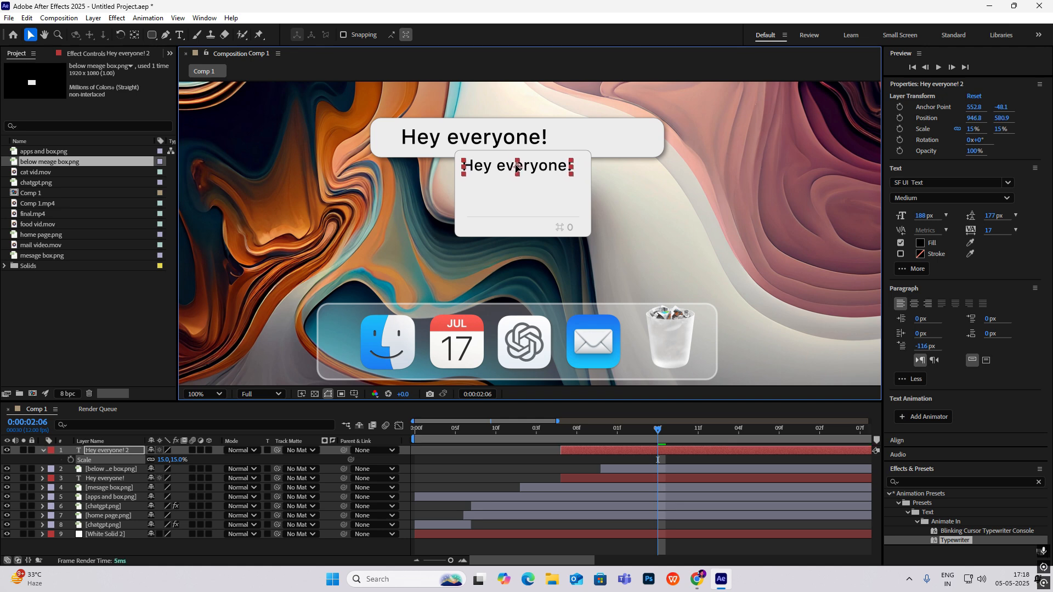
left_click_drag(179, 460, 179, 460)
scroll(585, 215, "down", 1)
left_click(627, 213)
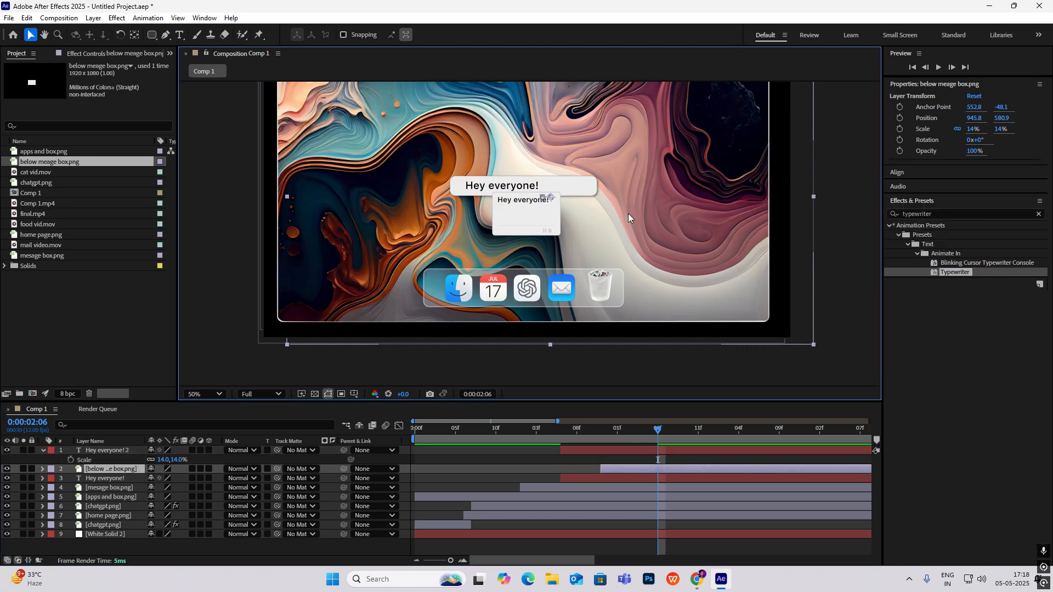
Remove the typewriter effect from the "Hey everyone! 2" text layer by deleting its Animator 1.
left_click(117, 451)
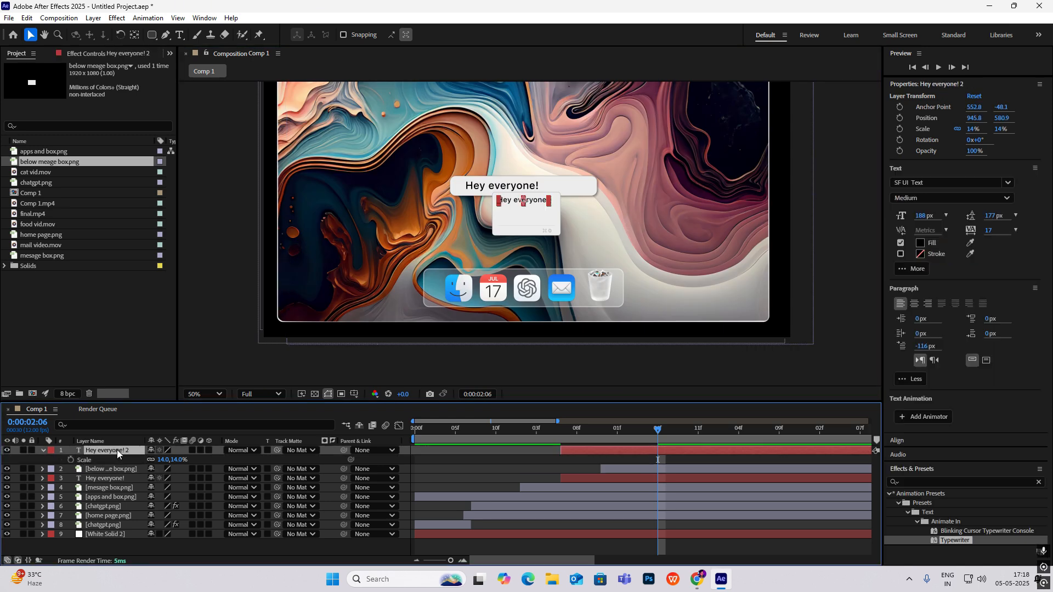
mouse_move(649, 429)
left_mouse_down()
mouse_move(599, 436)
mouse_move(633, 438)
left_mouse_up()
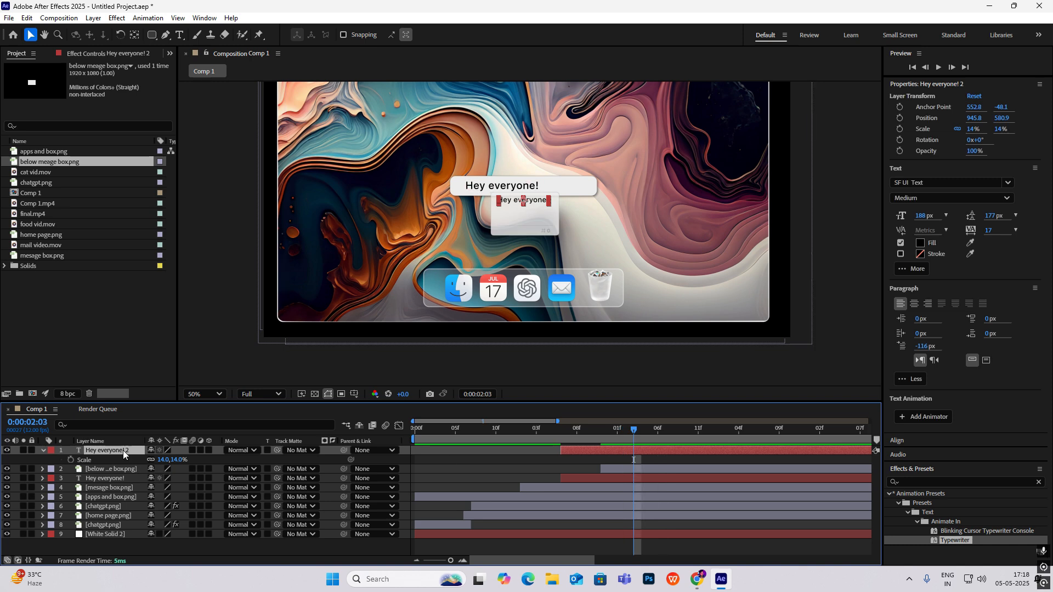
left_click(43, 450)
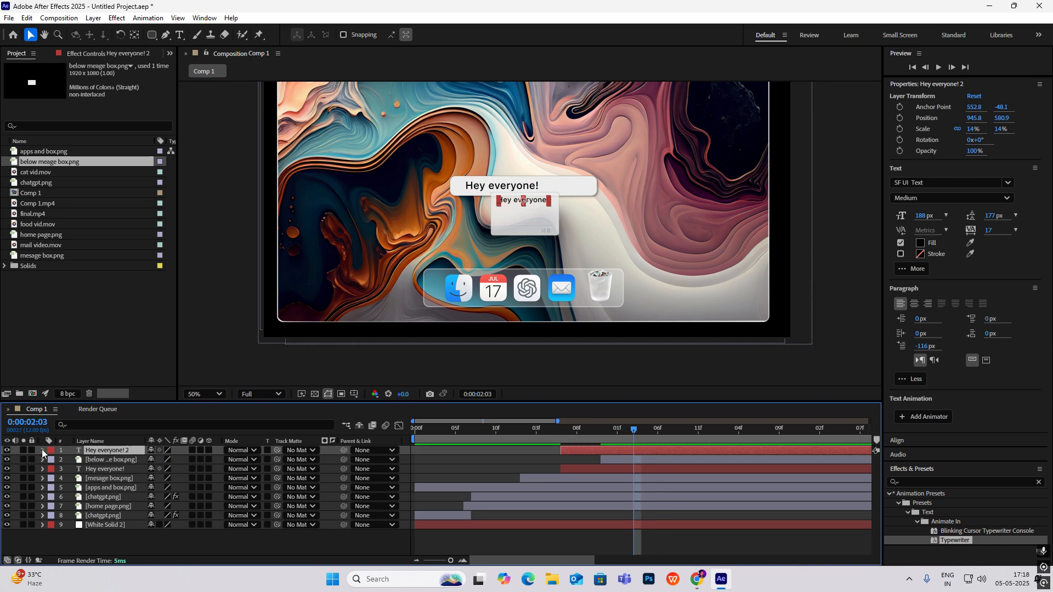
left_click(42, 449)
left_click(53, 469)
left_click(51, 459)
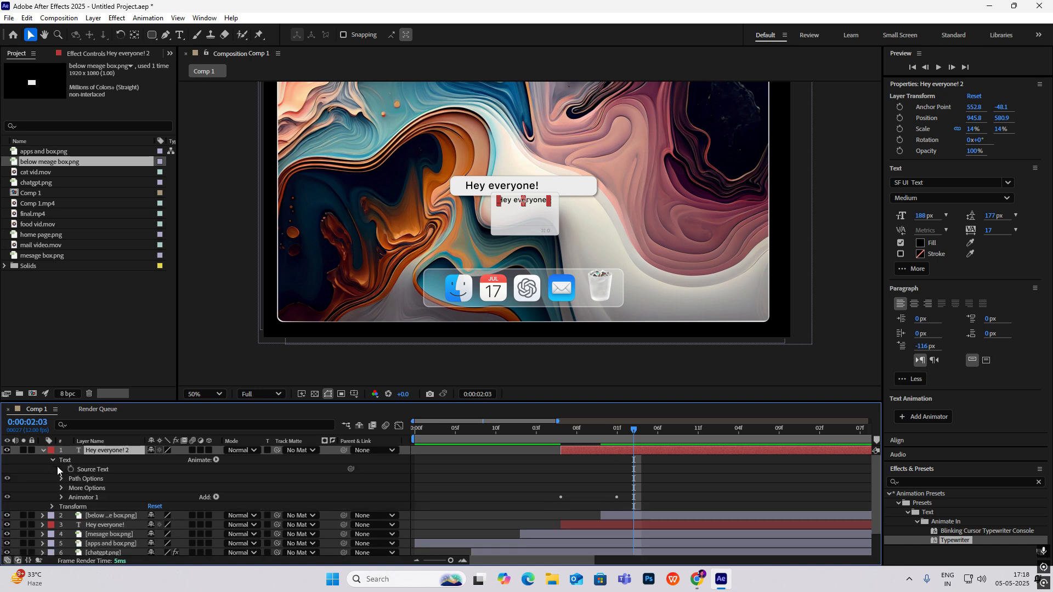
left_click(82, 497)
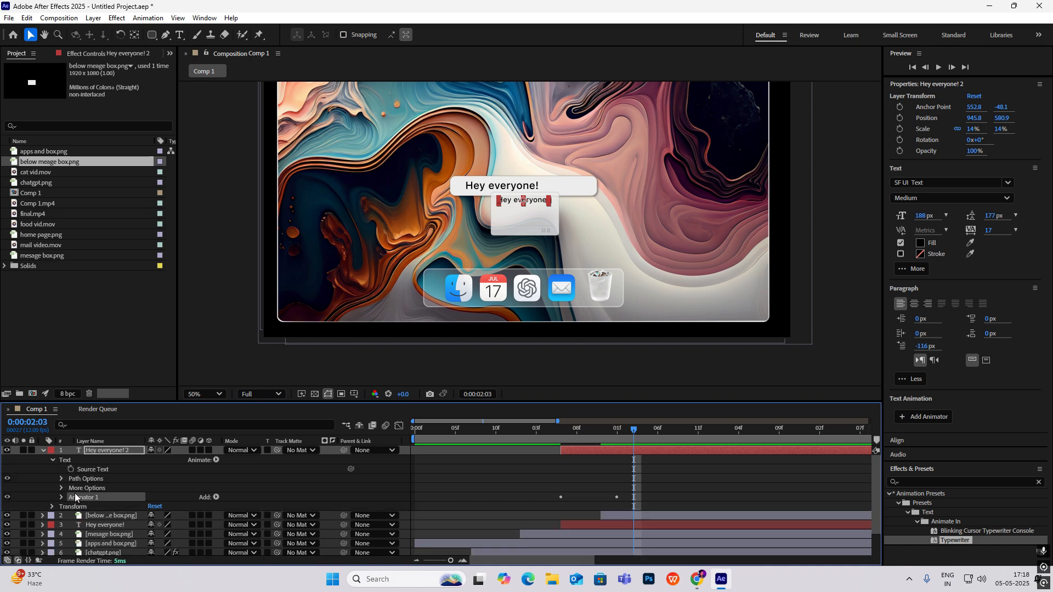
key("Delete")
left_click(44, 451)
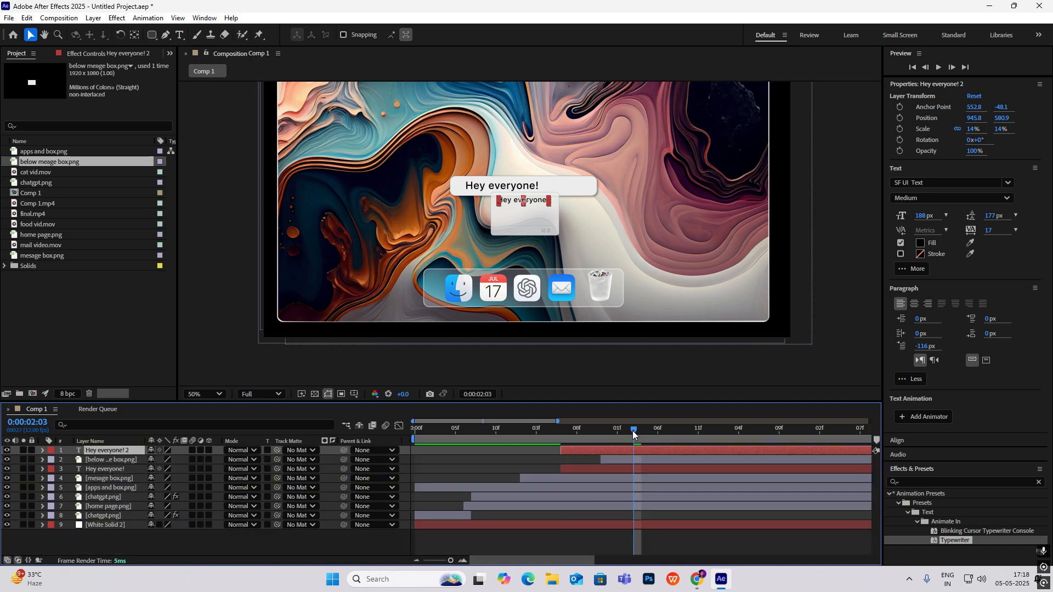
Trim the start of "Hey everyone! 2" to 0:00:01:11, duplicate the layer twice, and preview the result.
left_click_drag(633, 435, 604, 451)
key("alt+bracketleft")
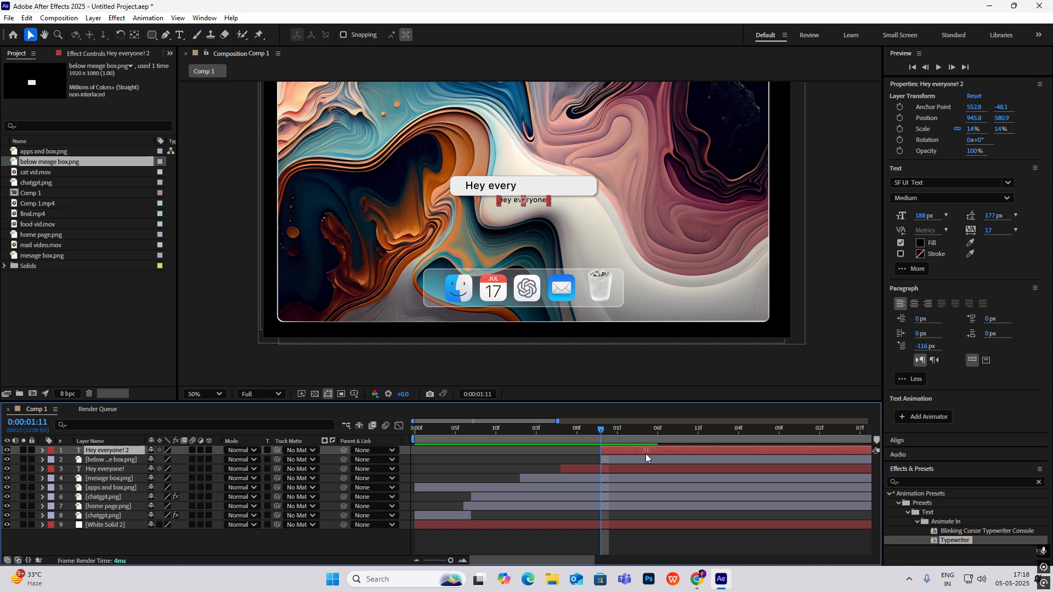
key("ctrl+d")
key("ctrl+d")
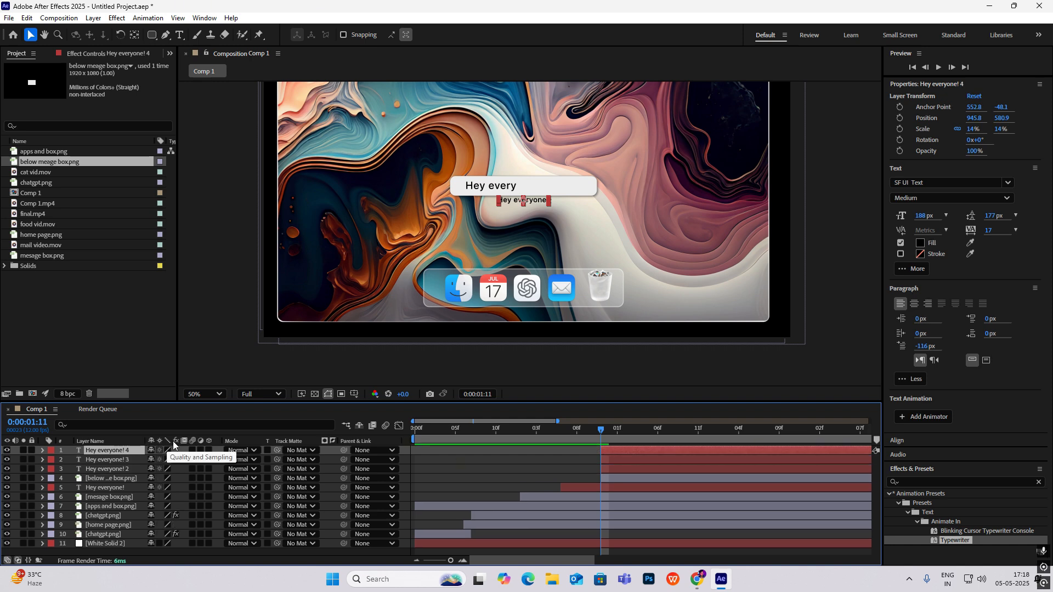
key("space")
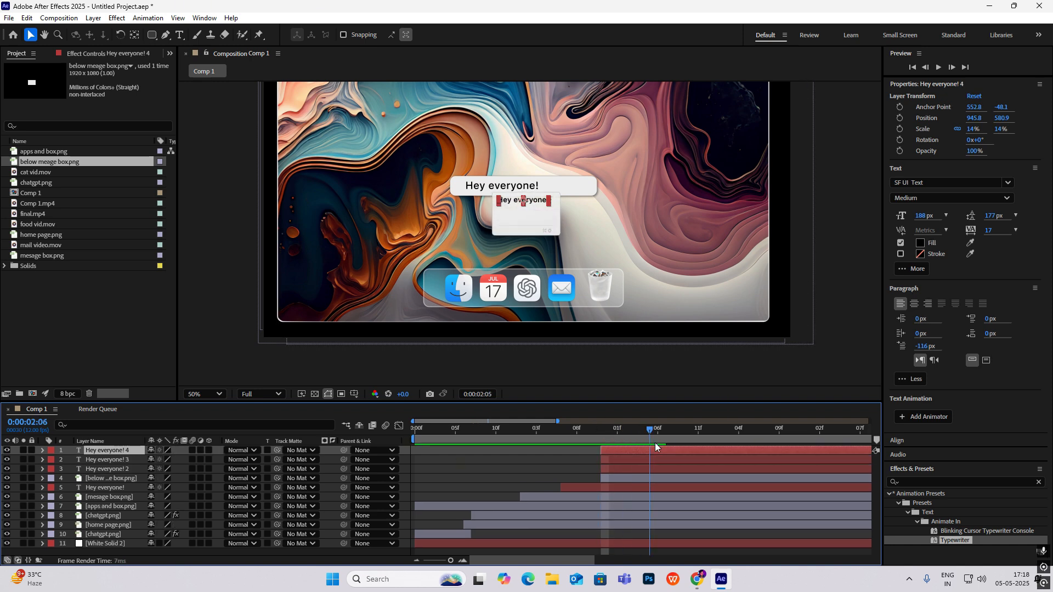
key("space")
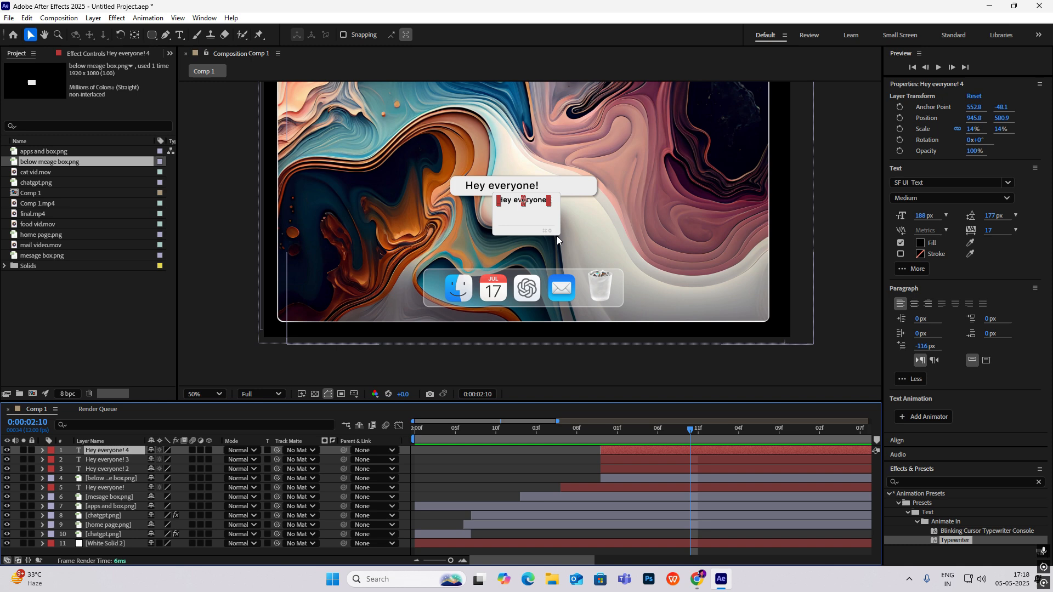
Space the two new text copies below the first as rows in the pop-up box, with "Hey everyone! 3" at about Position 945.8, 652.9.
double_click(523, 202)
left_click(31, 35)
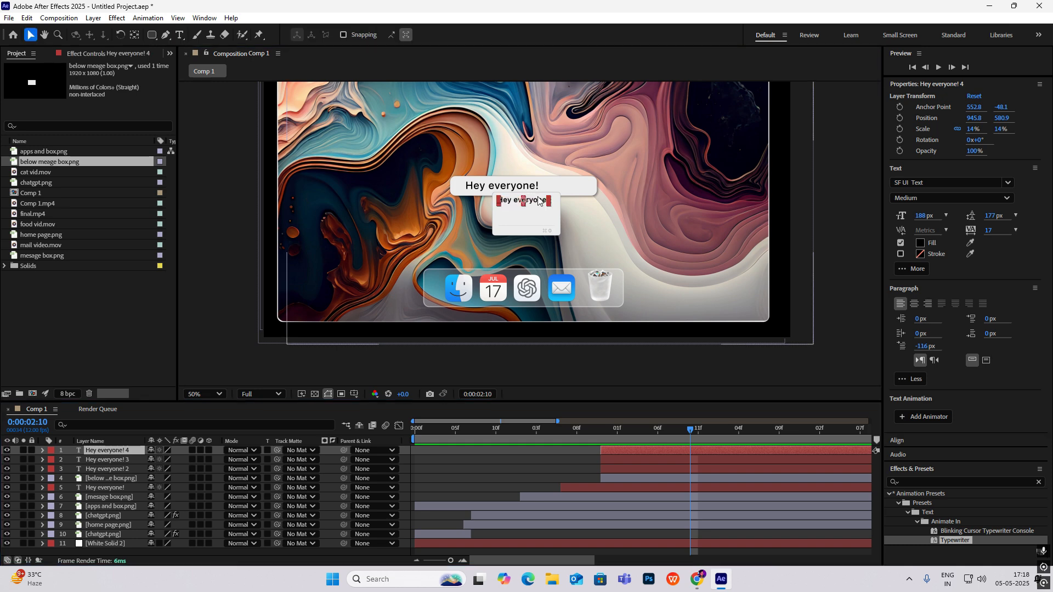
left_click_drag(521, 200, 522, 221)
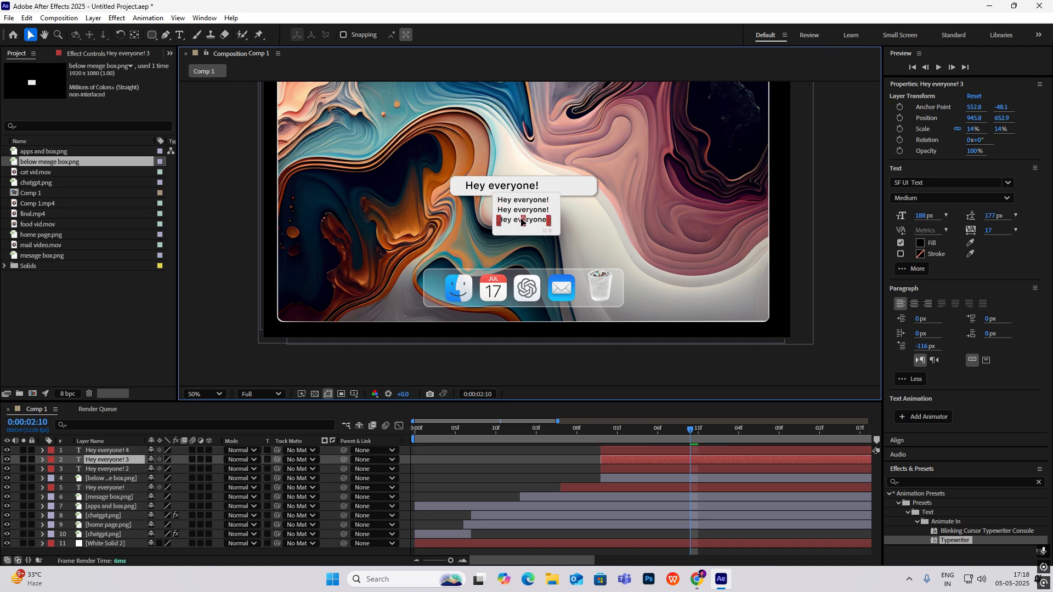
left_click(692, 239)
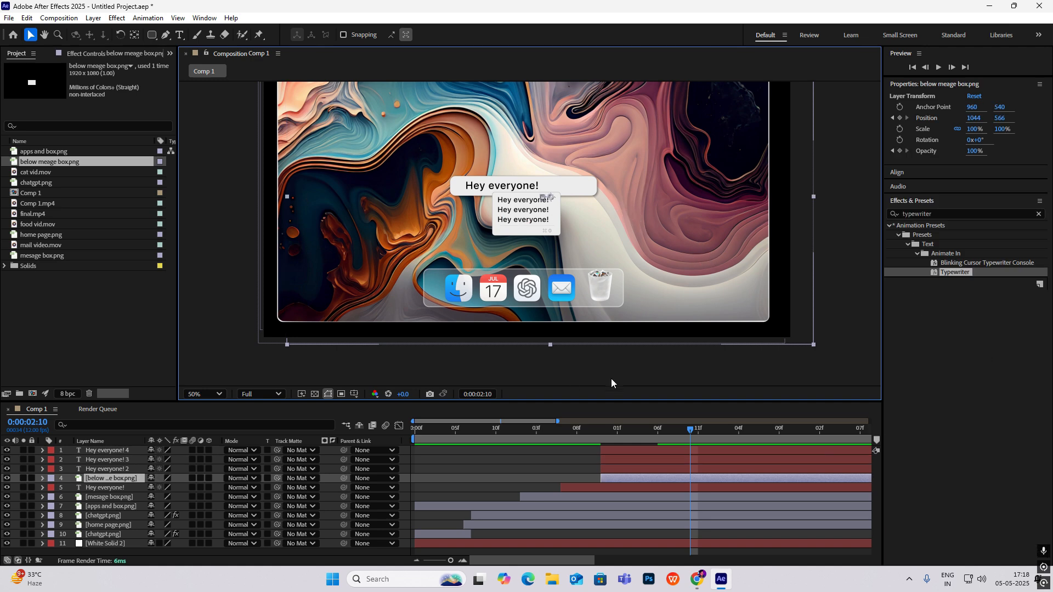
Copy the two Opacity keyframes from the "below meage box.png" layer.
left_click_drag(693, 425, 659, 453)
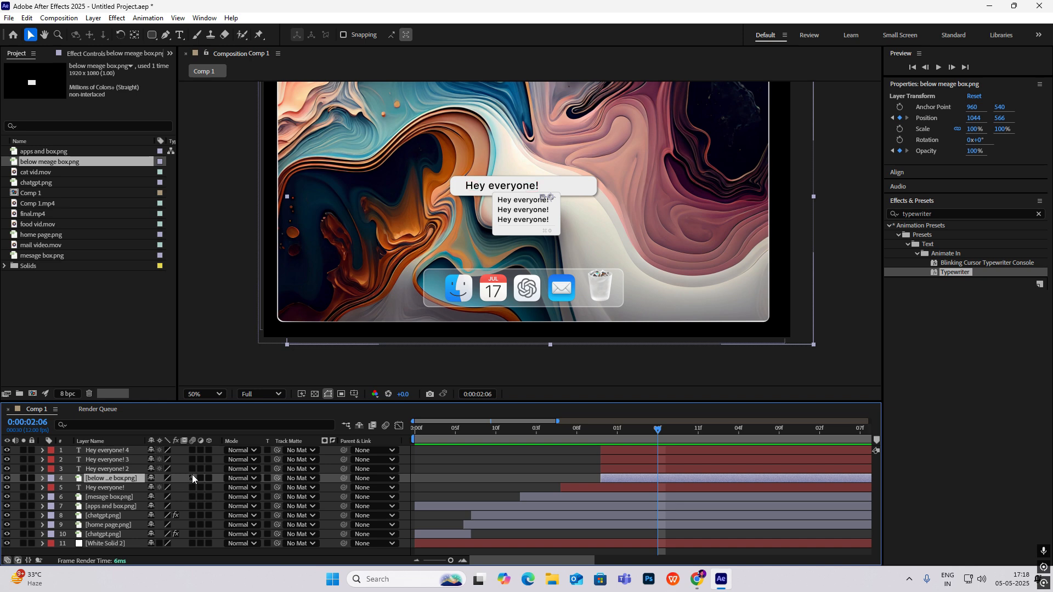
left_click(111, 468)
left_click(117, 459, "ctrl")
left_click(117, 450, "ctrl")
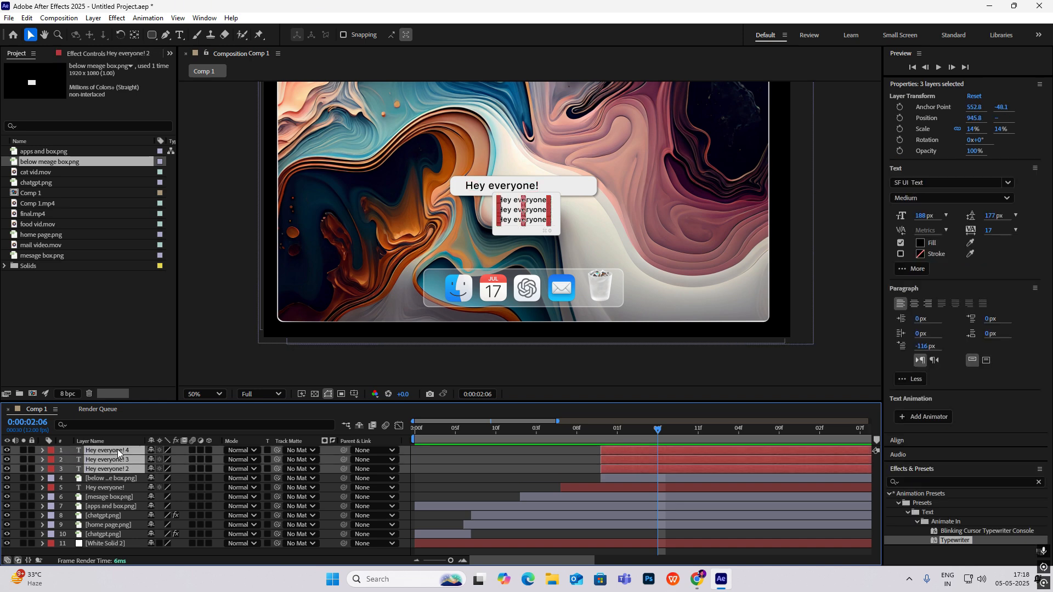
left_click(636, 480)
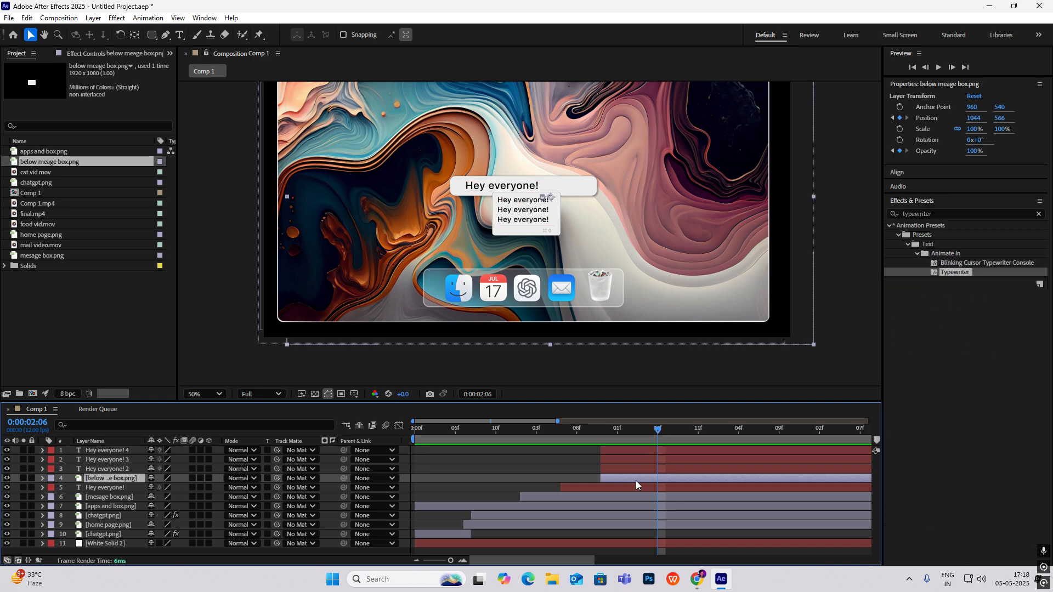
key("u")
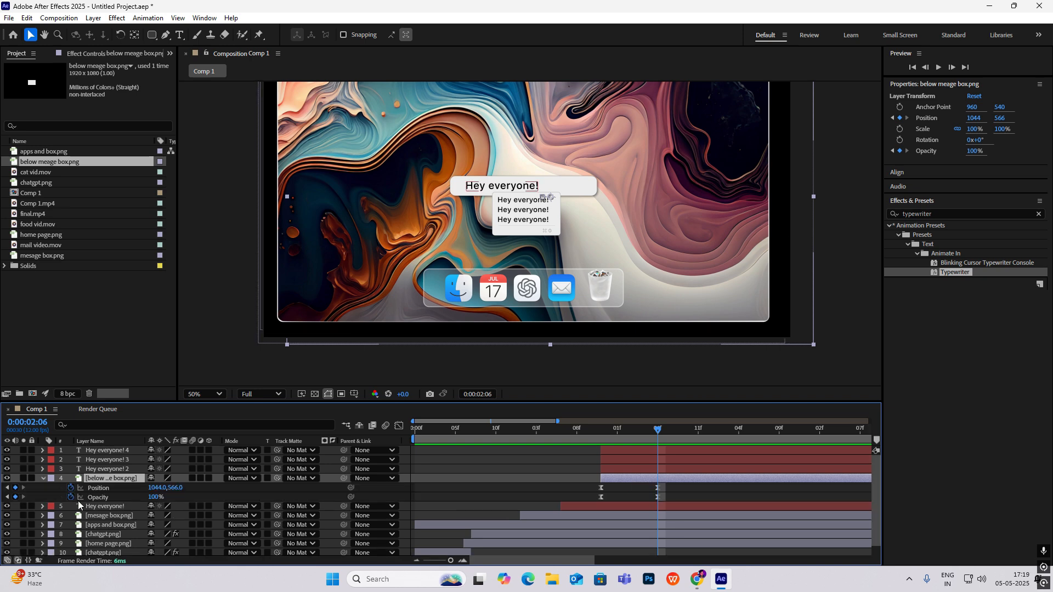
left_click_drag(656, 498, 580, 506)
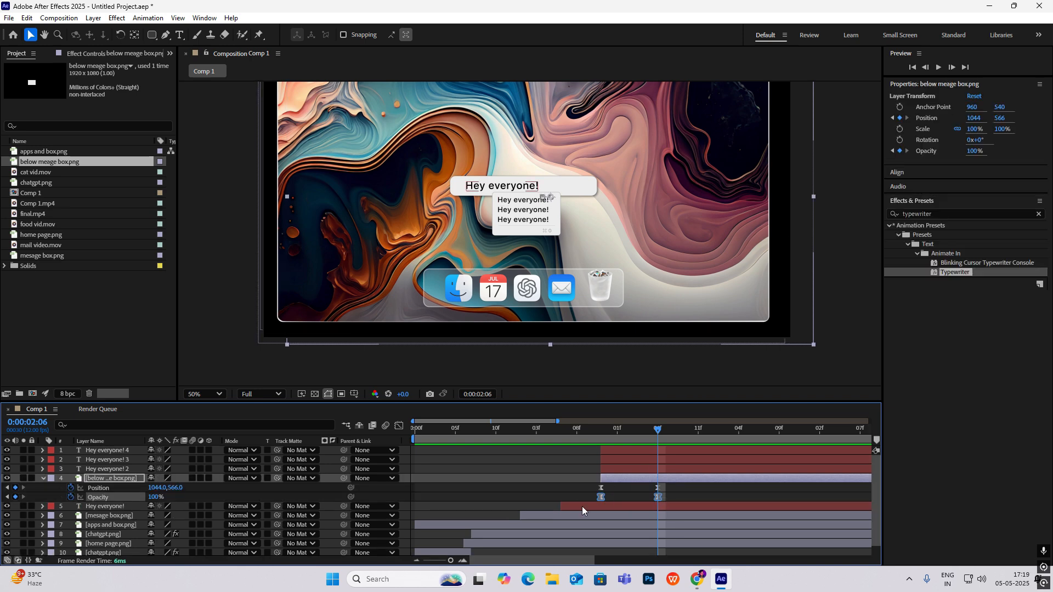
left_click(43, 479)
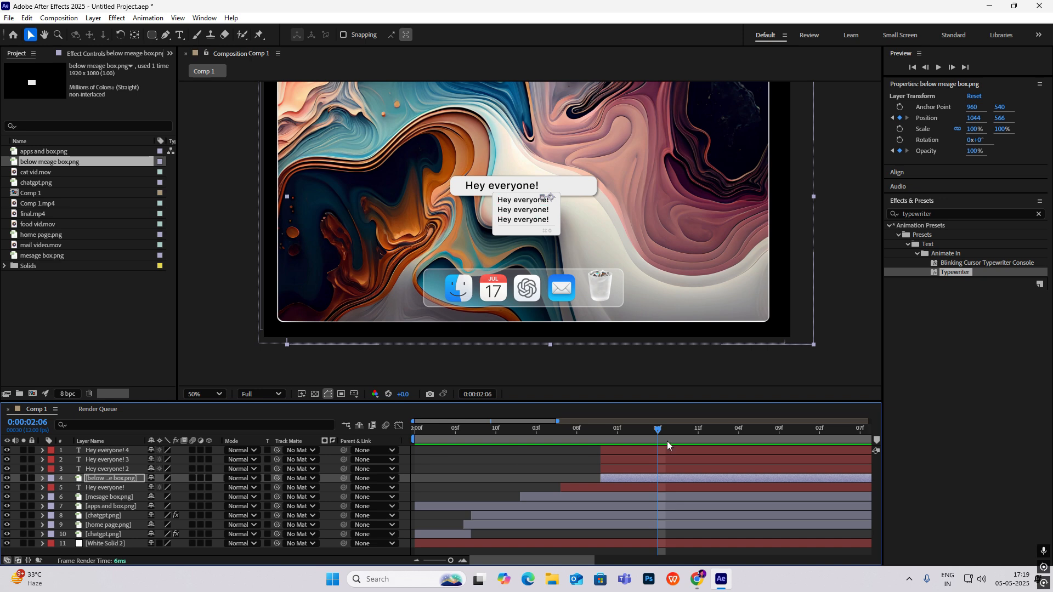
Paste the copied Opacity keyframes onto "Hey everyone! 2", "Hey everyone! 3" and "Hey everyone! 4", starting at 0:00:01:11.
left_click(632, 450)
left_click(636, 460, "shift")
left_click(636, 471, "shift")
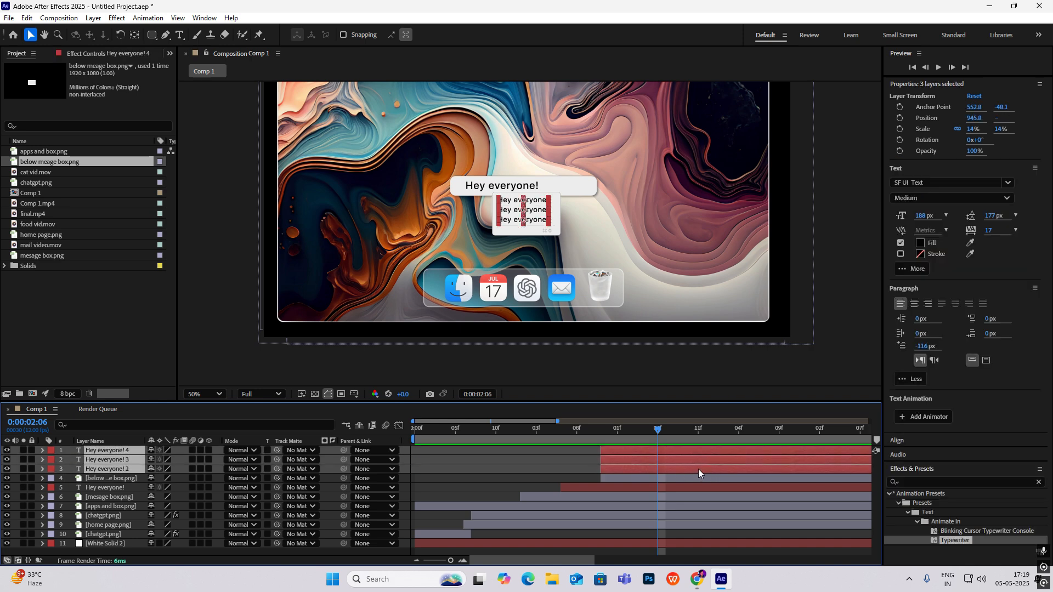
key("i")
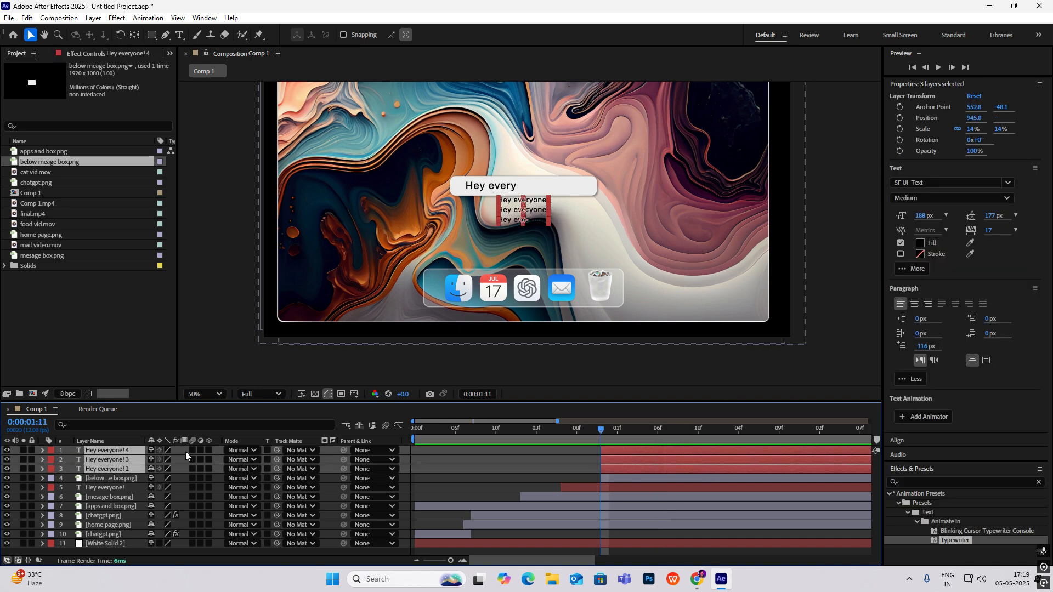
left_click_drag(598, 428, 625, 442)
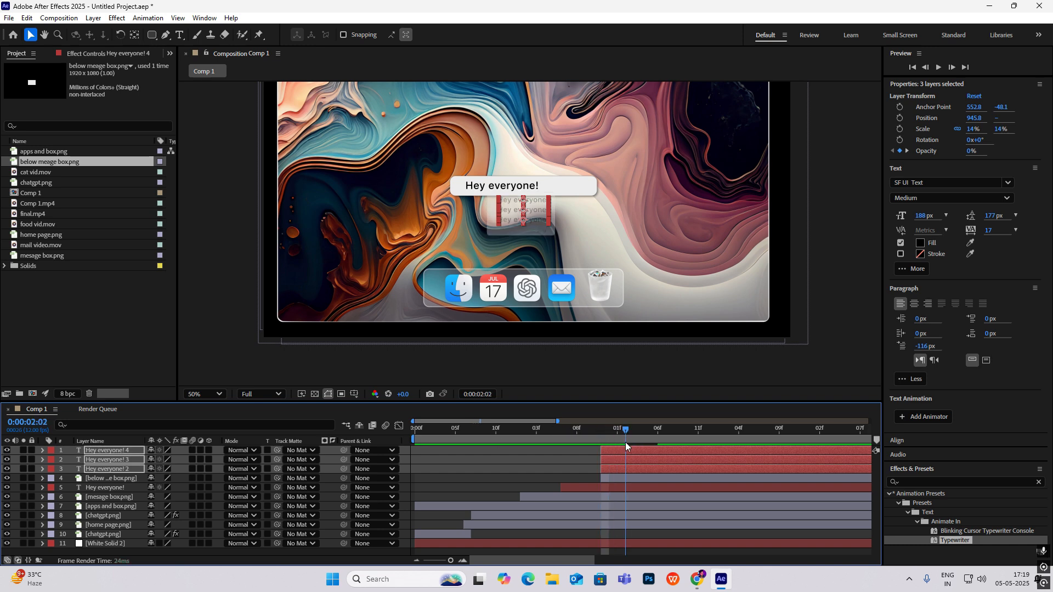
key("i")
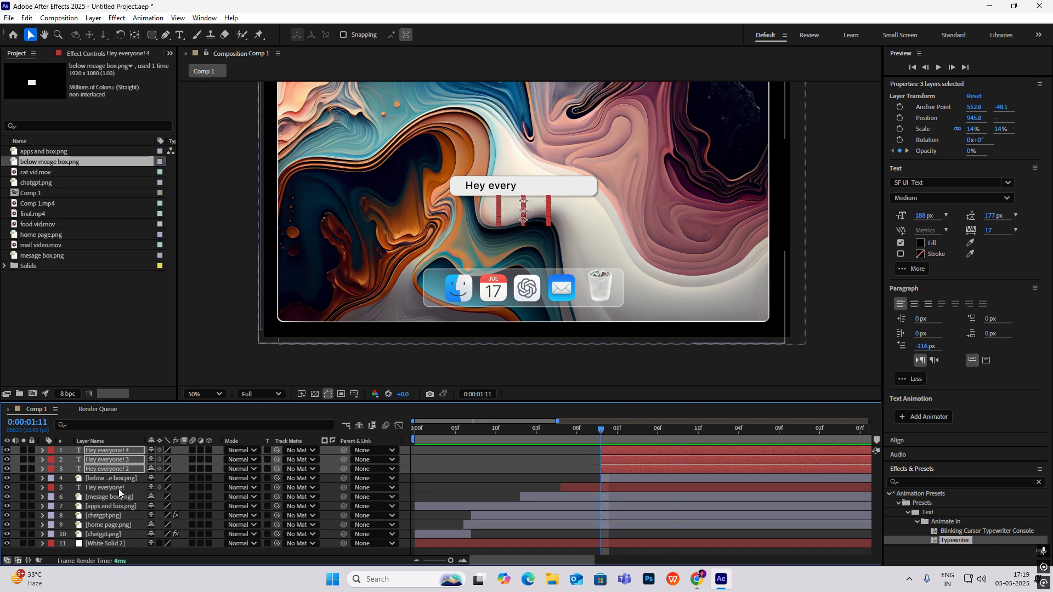
left_click(146, 335)
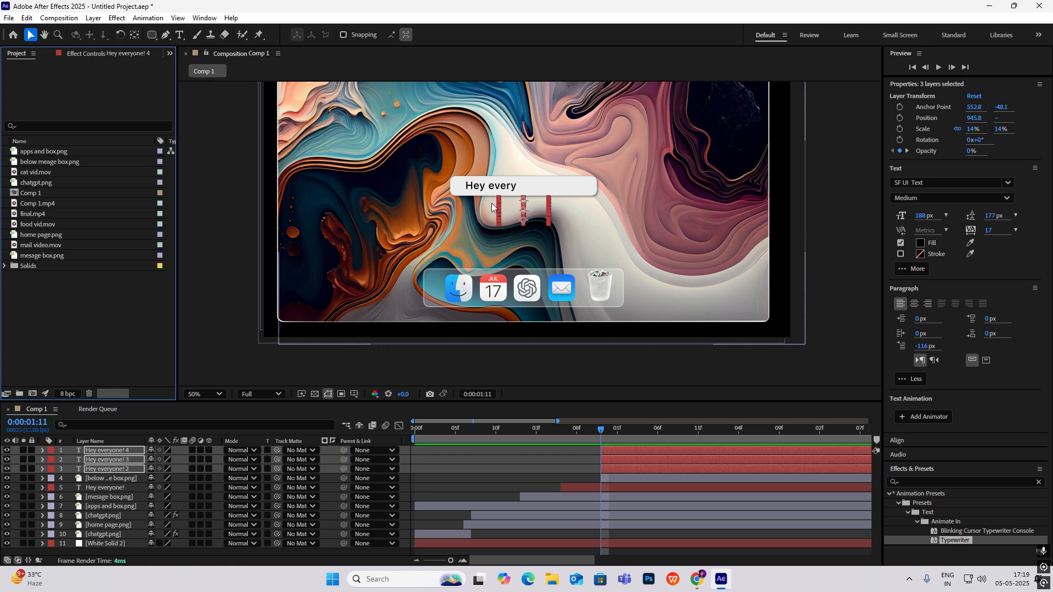
Parent the three pop-up text layers to the "below meage box.png" layer and preview the animation.
left_click_drag(344, 450, 104, 480)
left_click(734, 480)
mouse_move(687, 433)
left_mouse_down()
mouse_move(596, 433)
mouse_move(682, 446)
left_mouse_up()
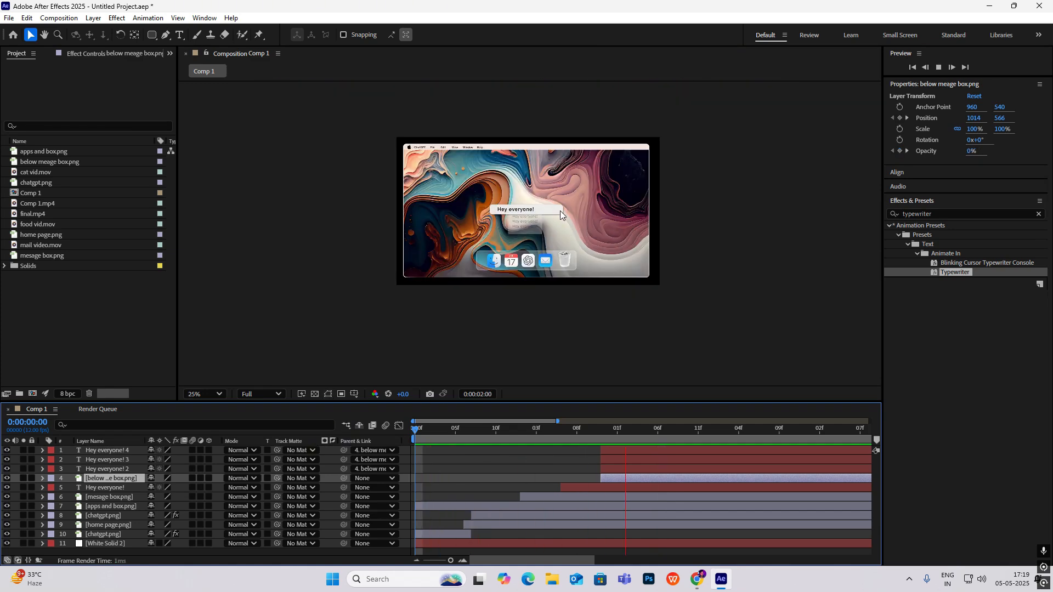
key("space")
key(".")
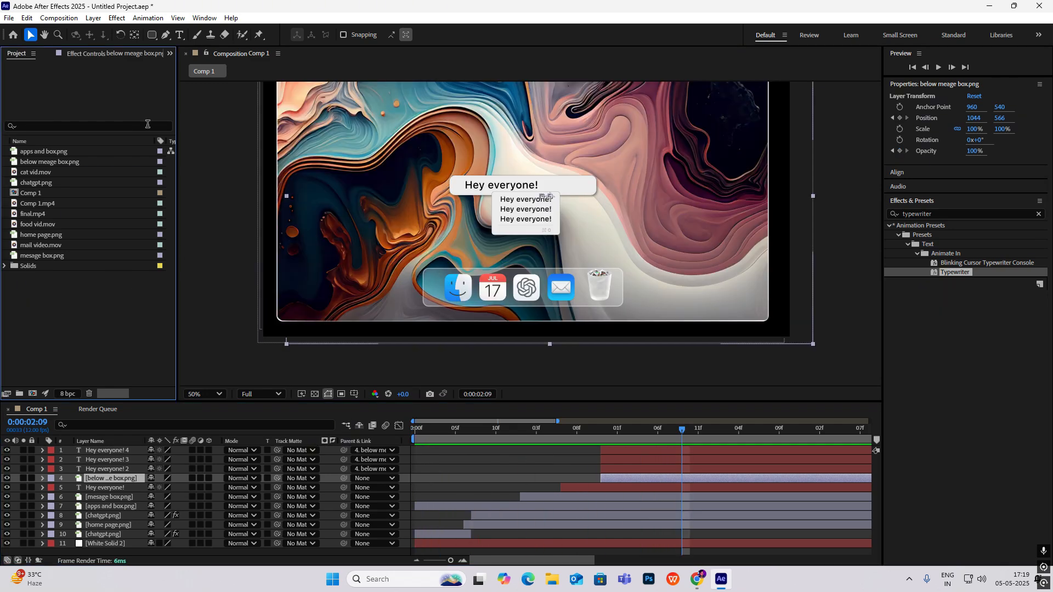
Draw a blue rounded rectangle without a stroke, about 209 × 32 px, over the pop-up box's first text row as a new shape layer.
left_click(152, 35)
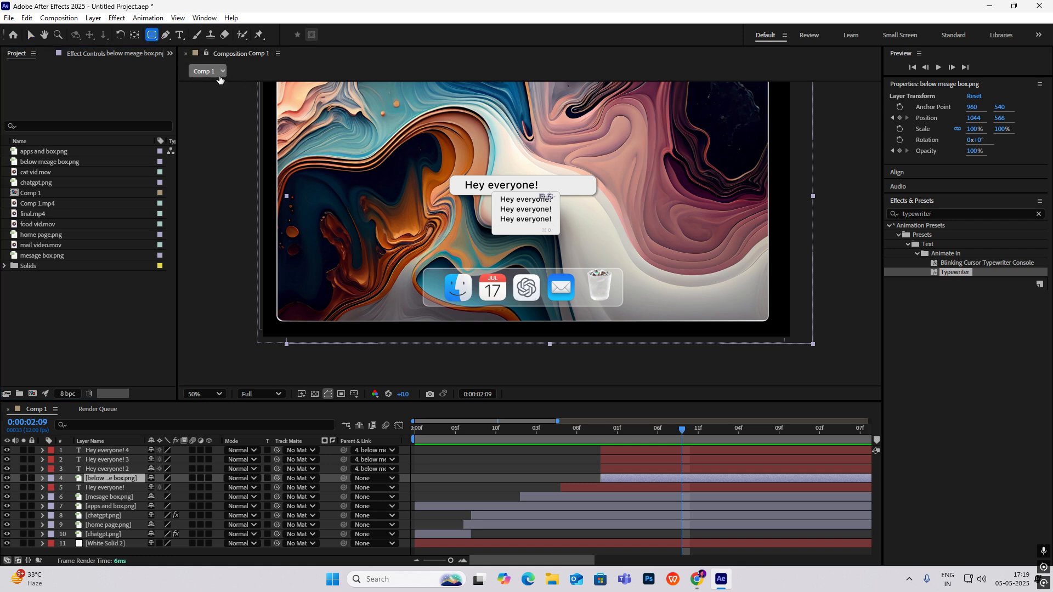
key("comma")
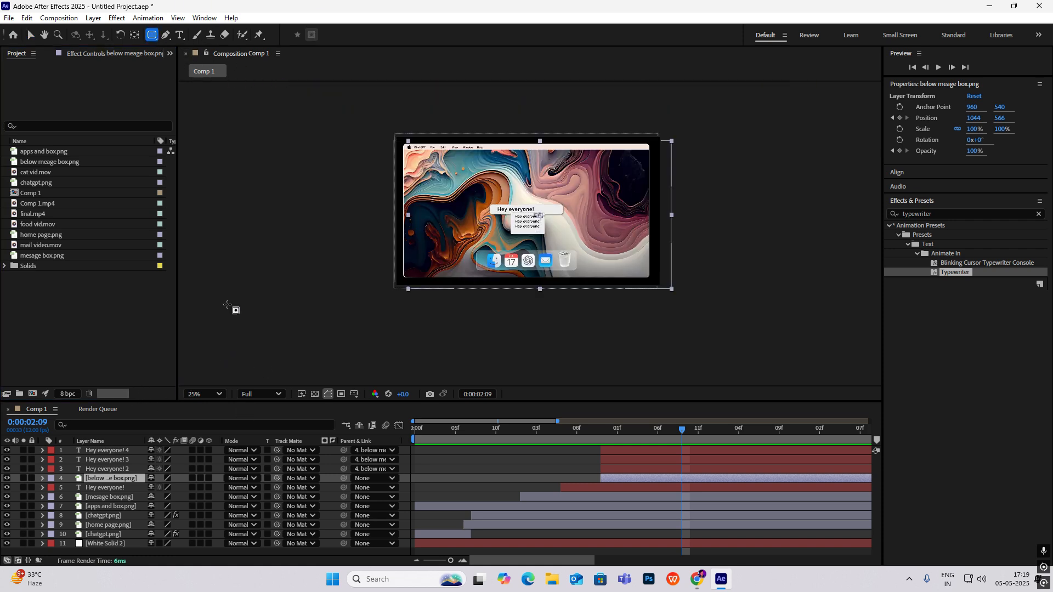
left_click(28, 35)
left_click(288, 166)
key("period")
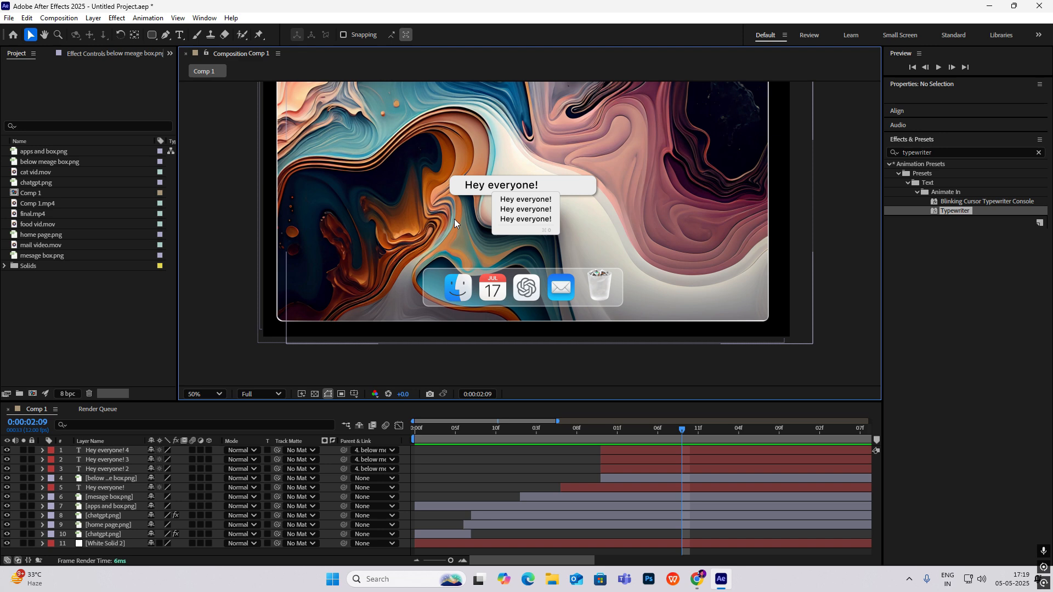
left_click(162, 36)
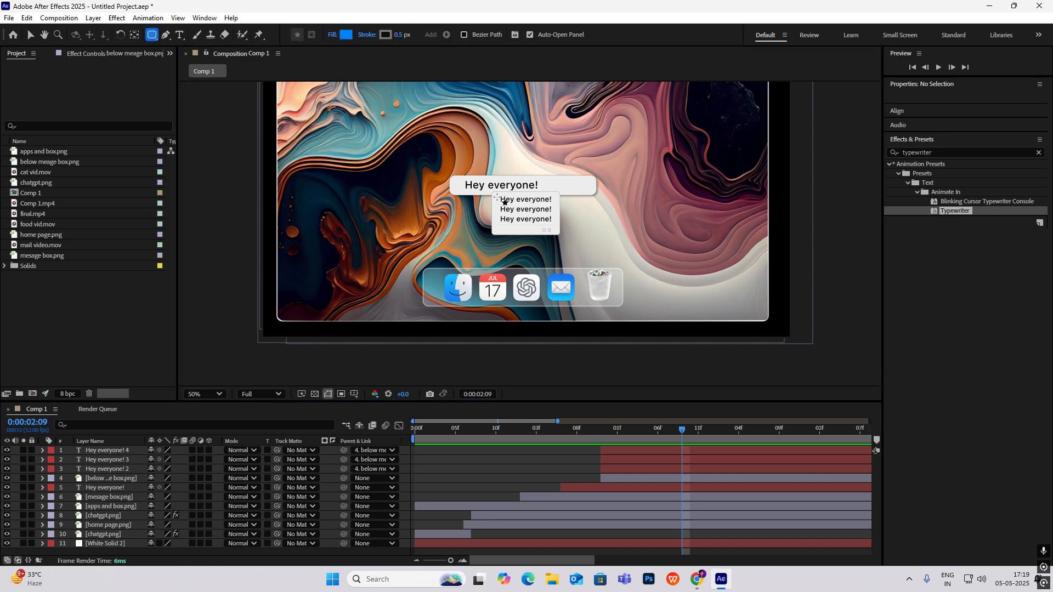
key("period")
left_click(368, 35)
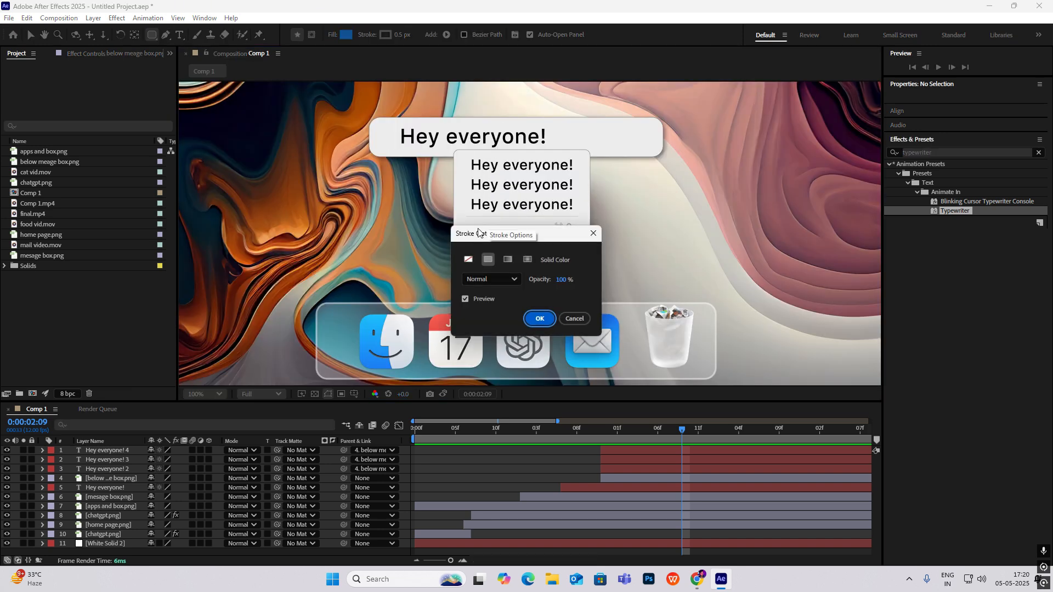
left_click(469, 259)
left_click(539, 318)
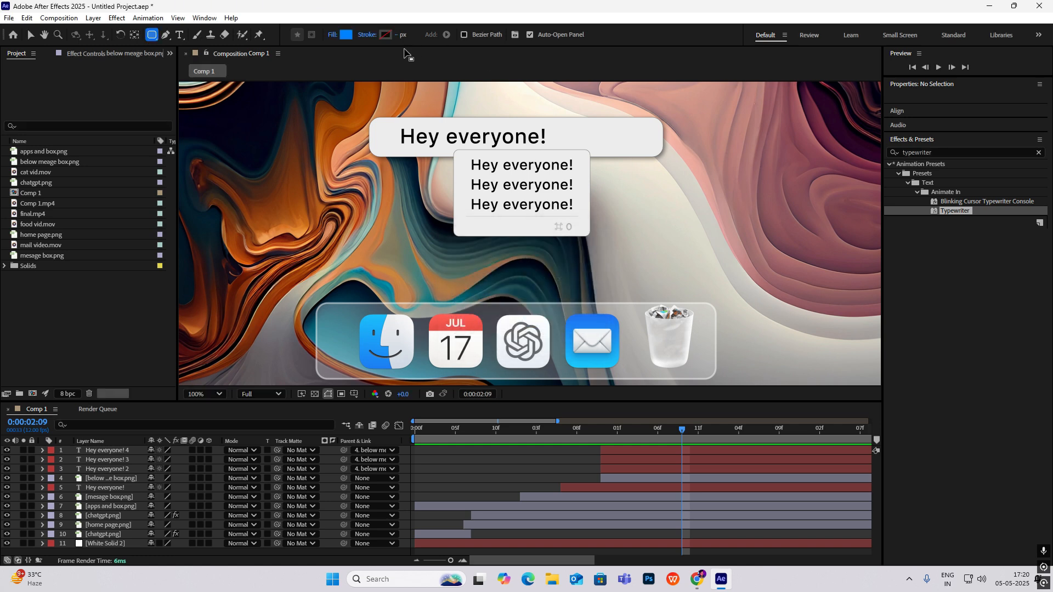
left_click_drag(466, 158, 581, 176)
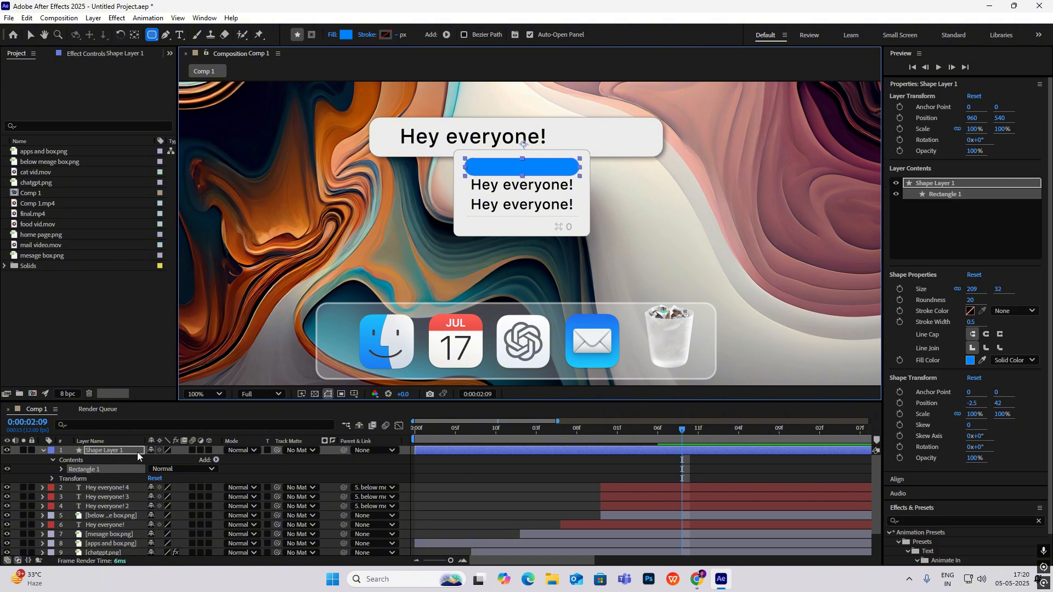
Set the blue rectangle's corner roundness to 12.
left_click(61, 469)
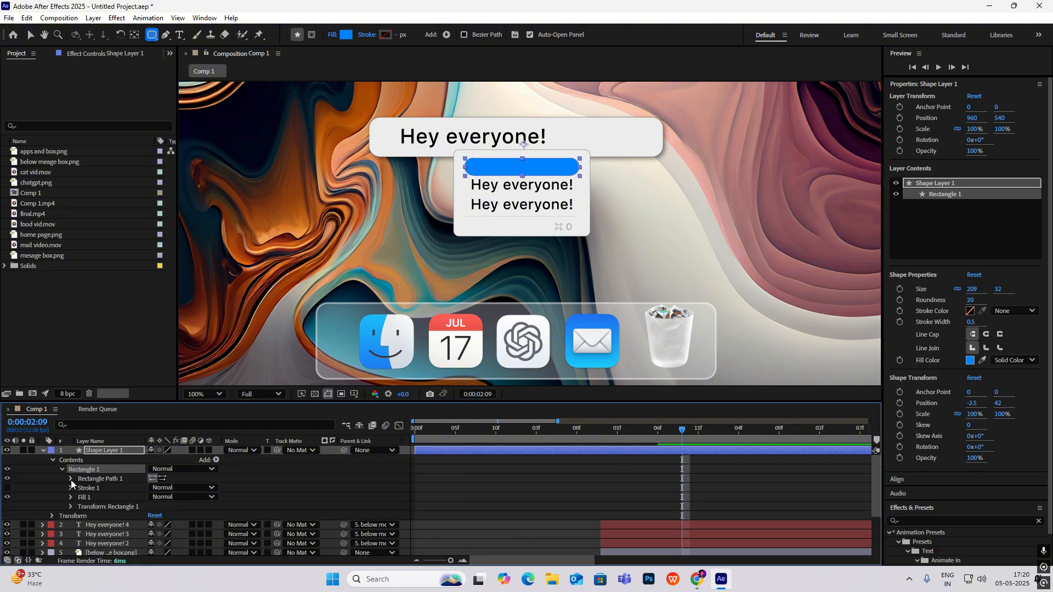
left_click(70, 478)
left_click_drag(156, 506, 152, 506)
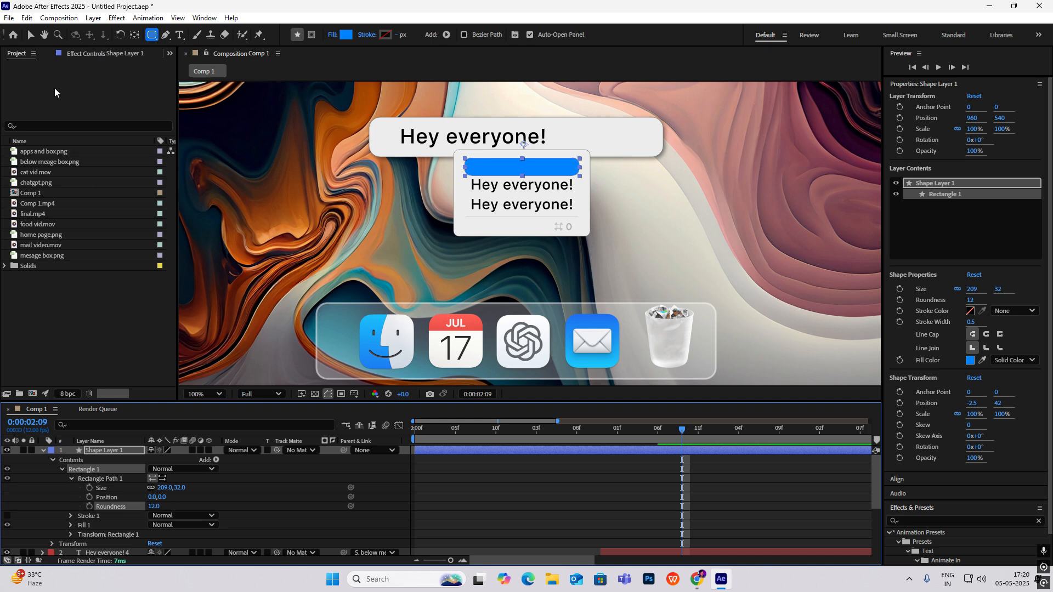
left_click(30, 35)
left_click(540, 174)
left_click(97, 478)
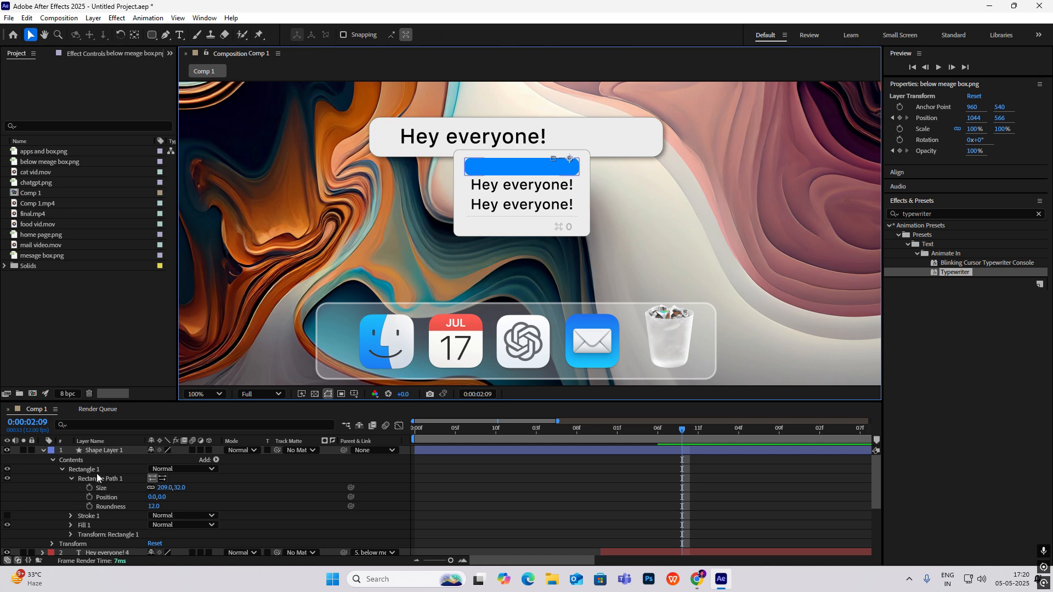
Rename the shape layer "blue highlight" and place it below the three text layers, just above the pop-up box layer.
left_click(43, 450)
left_click(108, 451)
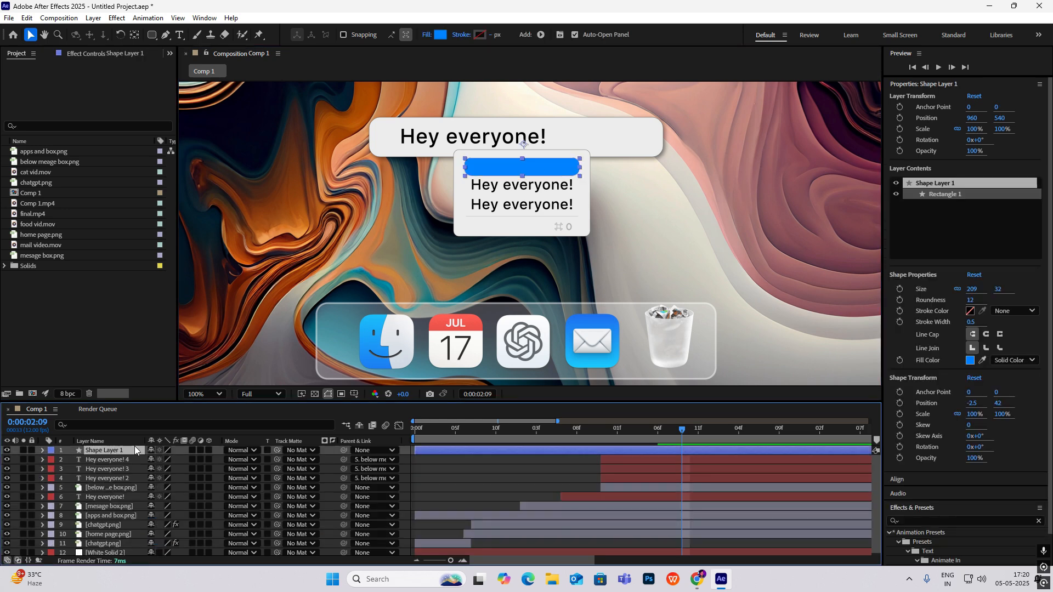
key("Return")
type("bl")
key("Return")
left_click_drag(107, 451, 113, 482)
key("period")
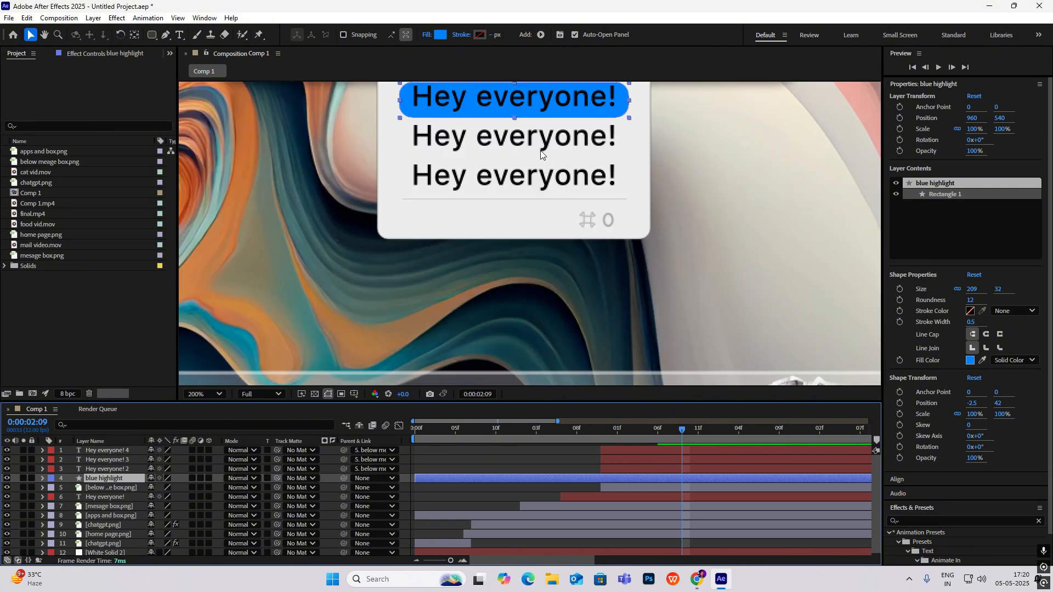
Center the blue highlight's anchor point on the shape and move it up behind the first text row to Position 957.5, 580.
key("ctrl+alt+Home")
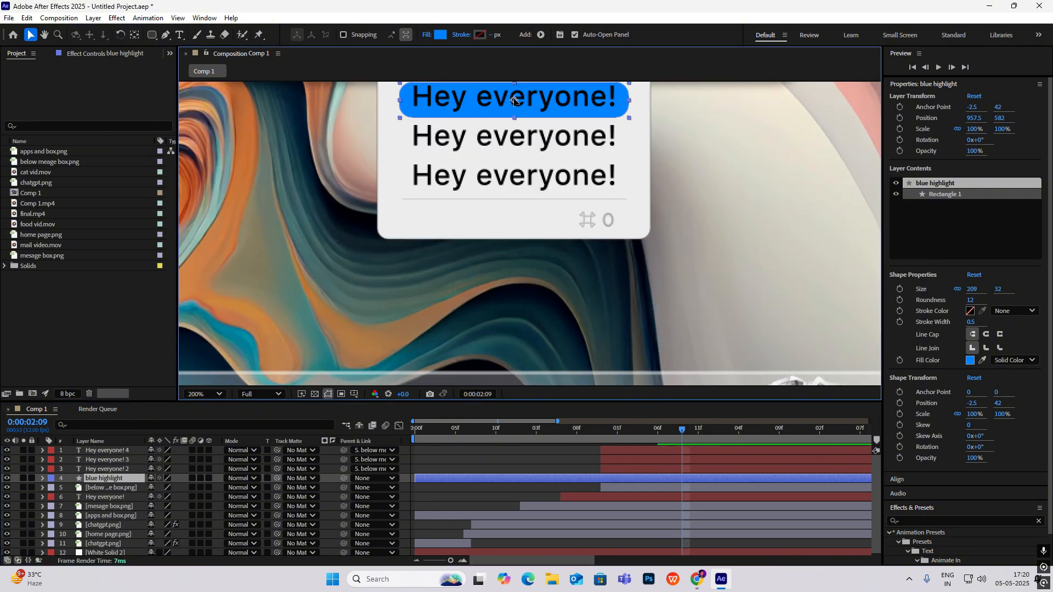
left_click_drag(514, 99, 515, 97)
scroll(507, 123, "down", 1)
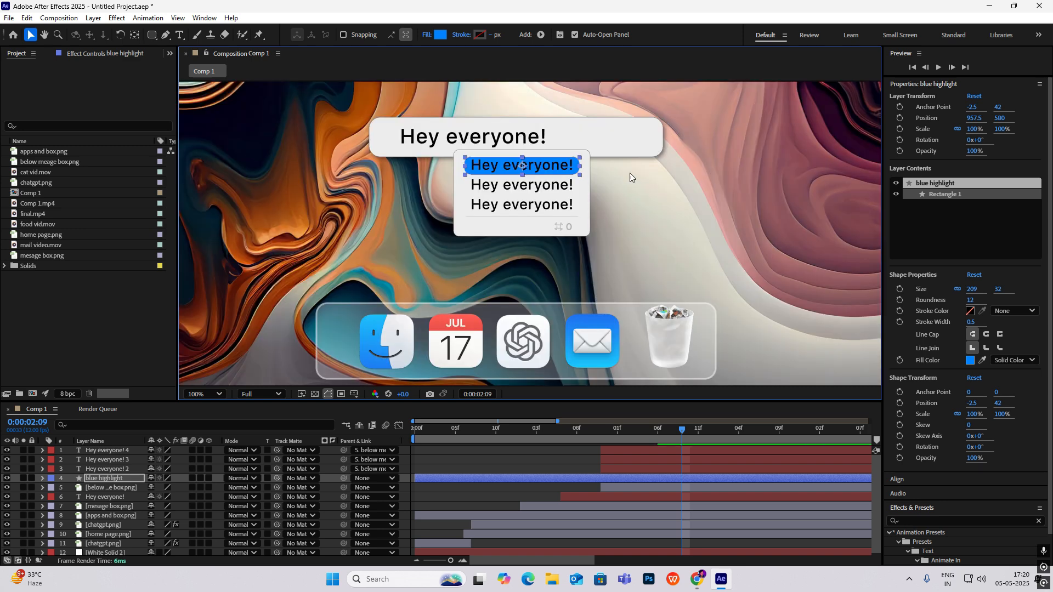
left_click(651, 207)
Trim the start of the "blue highlight" layer to 0:00:02:06.
left_click_drag(682, 433, 657, 463)
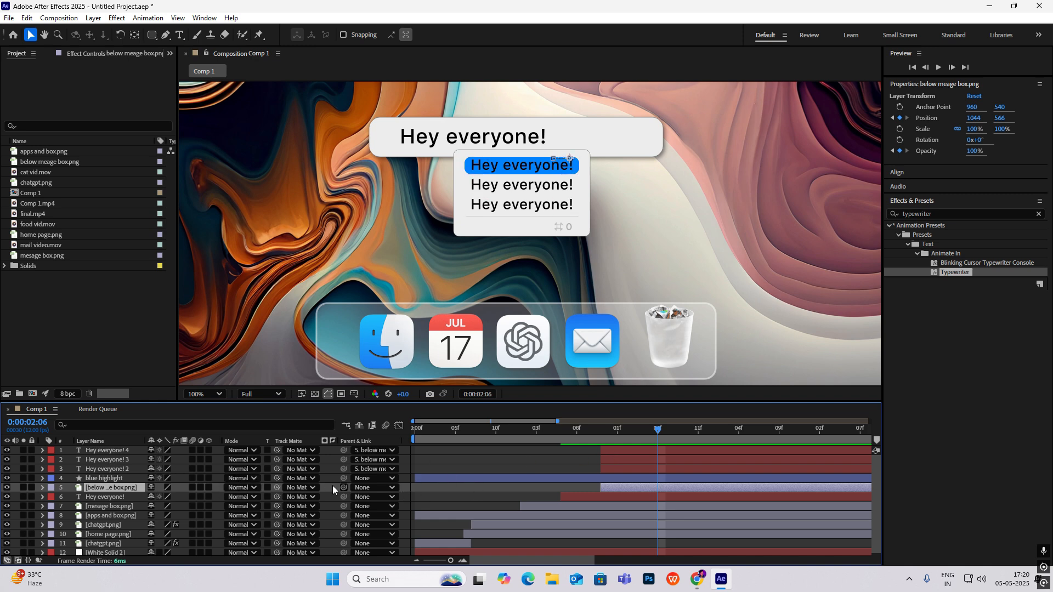
left_click(107, 478)
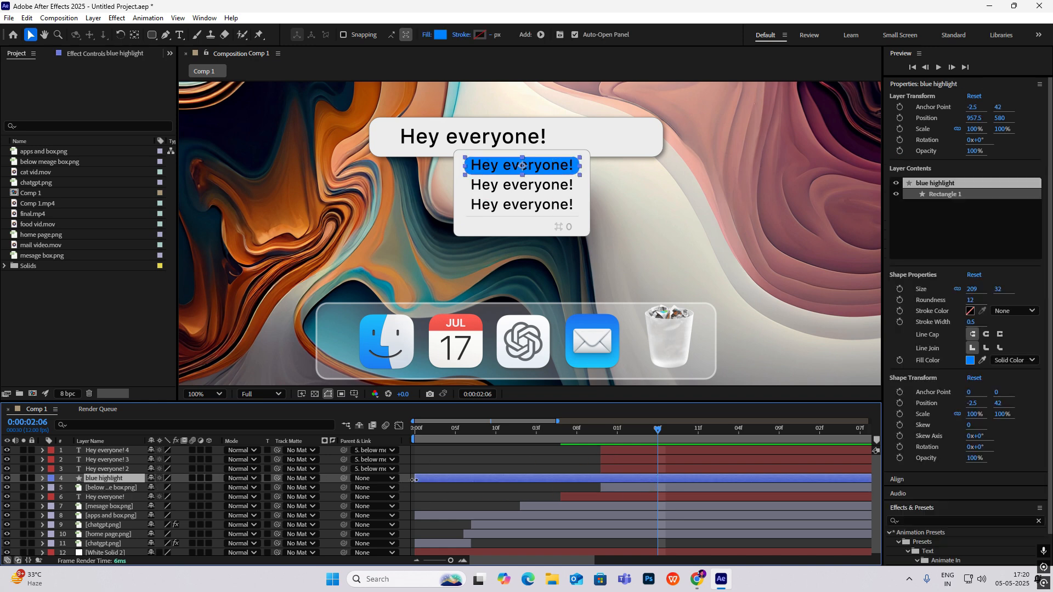
left_click_drag(414, 480, 657, 479)
left_click_drag(664, 432, 660, 456)
Add a Fill Color RGB animator to "Hey everyone! 2" with a black (000000) keyframe at 0:00:02:04, and go to 0:00:02:06.
left_click(122, 470)
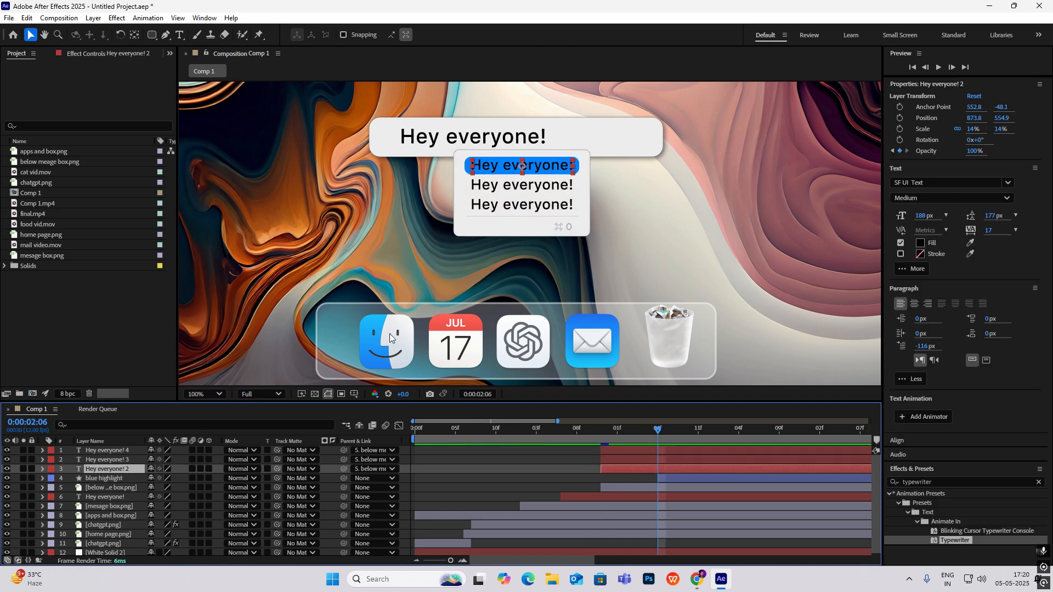
left_click(42, 469)
left_click_drag(656, 431, 640, 433)
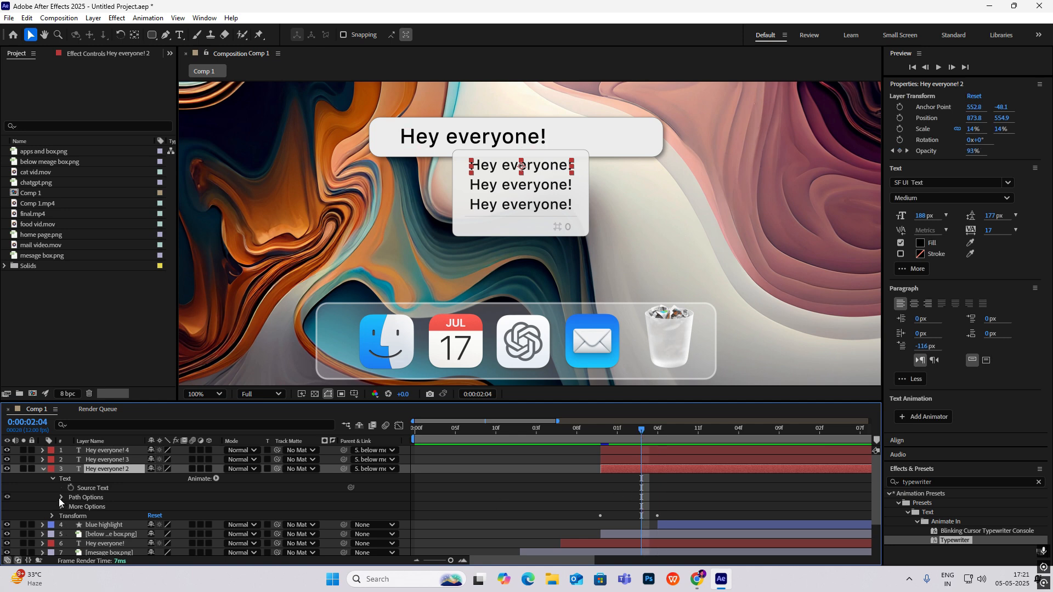
left_click(216, 479)
mouse_move(280, 356)
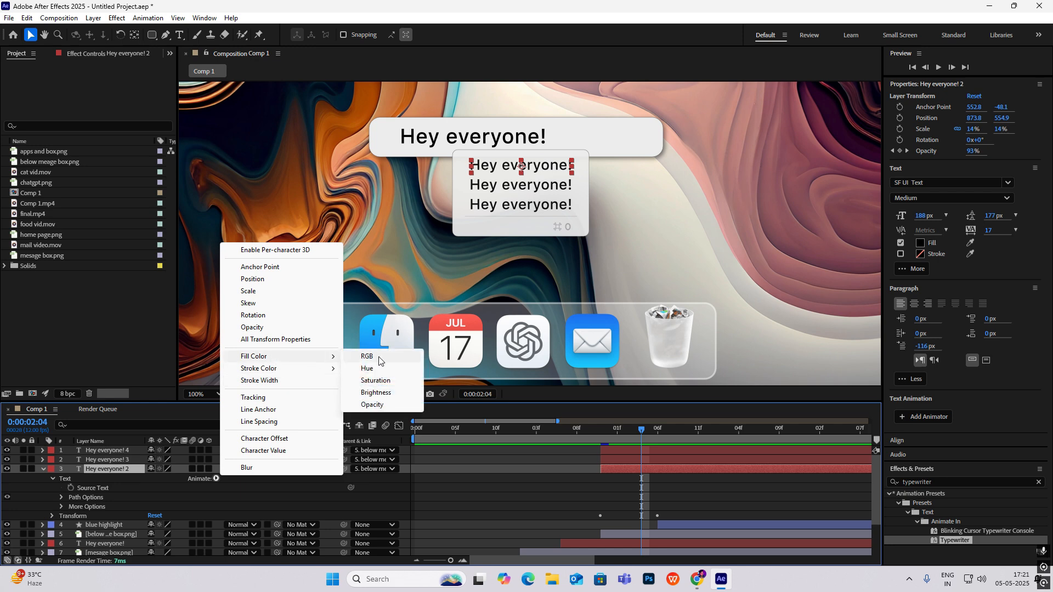
left_click(378, 359)
left_click(154, 535)
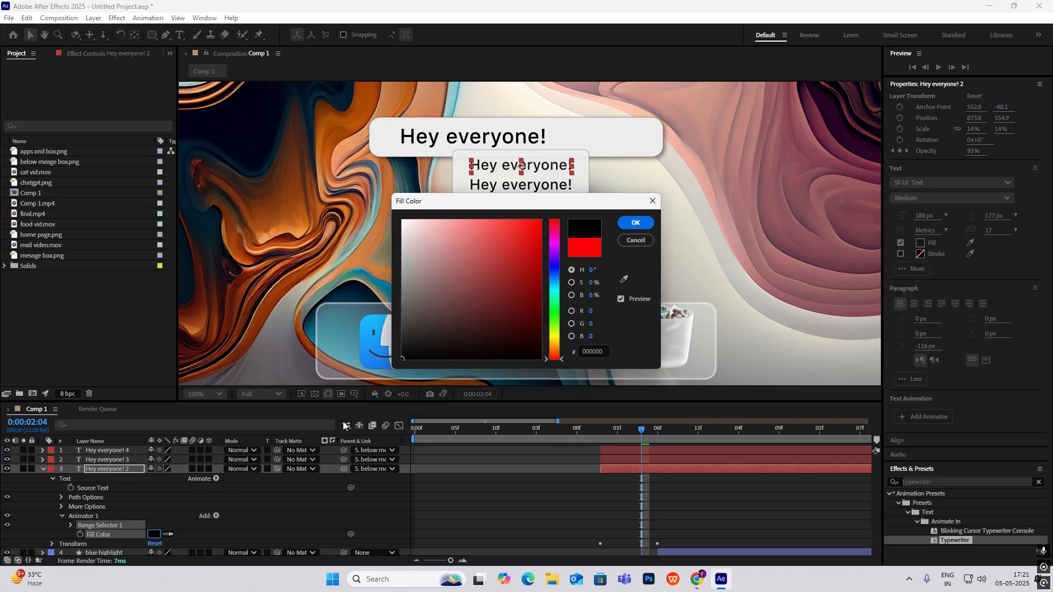
left_click(636, 224)
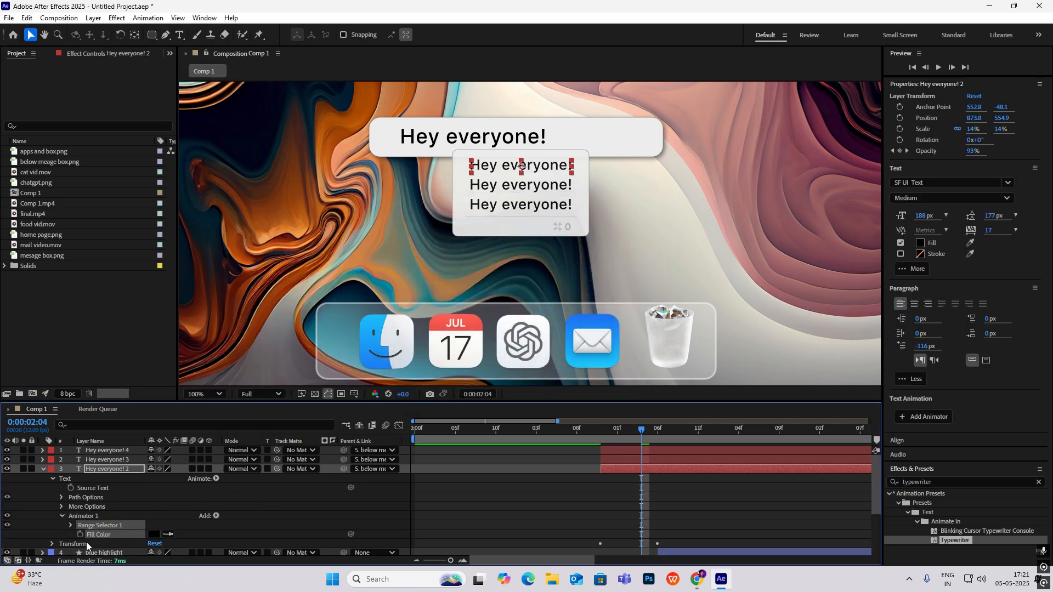
left_click_drag(643, 434, 660, 437)
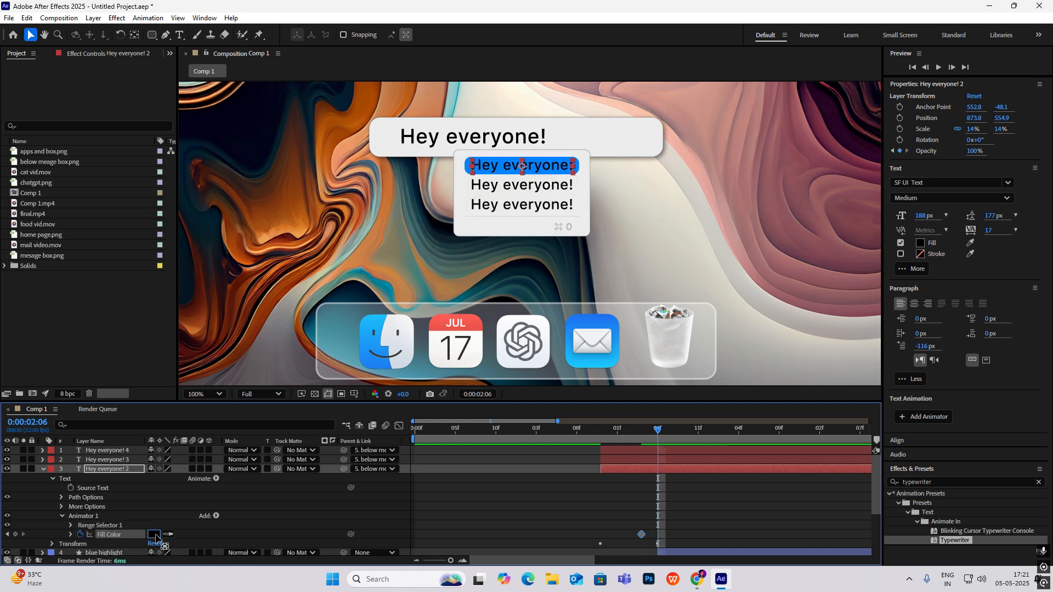
Set the Fill Color of "Hey everyone! 2" to white at 0:00:02:06 and play back the colour change.
left_click(155, 534)
left_click_drag(512, 294, 197, 99)
left_click(634, 223)
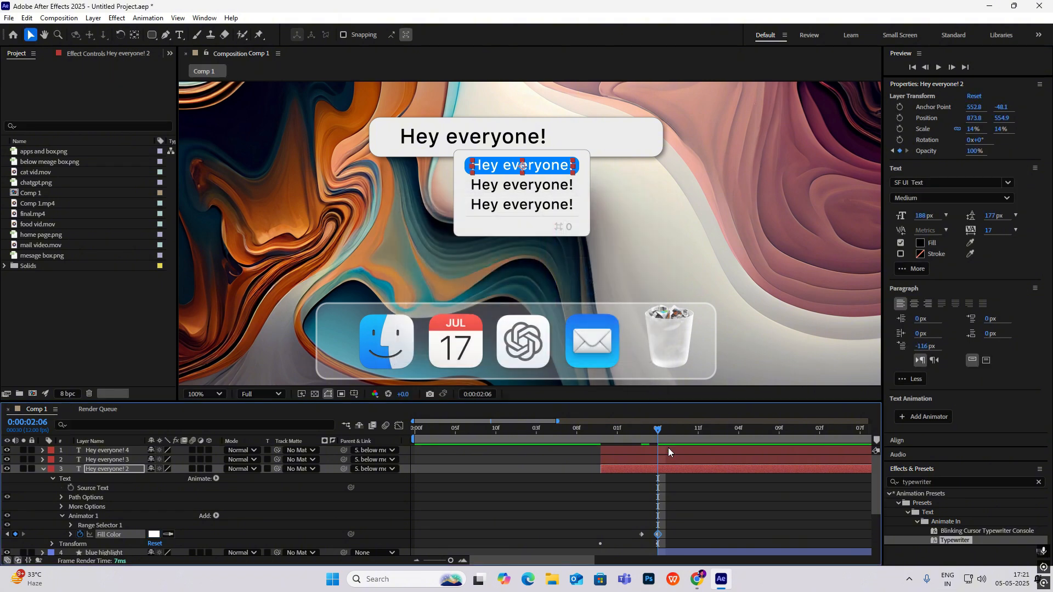
left_click_drag(658, 436, 639, 429)
key("space")
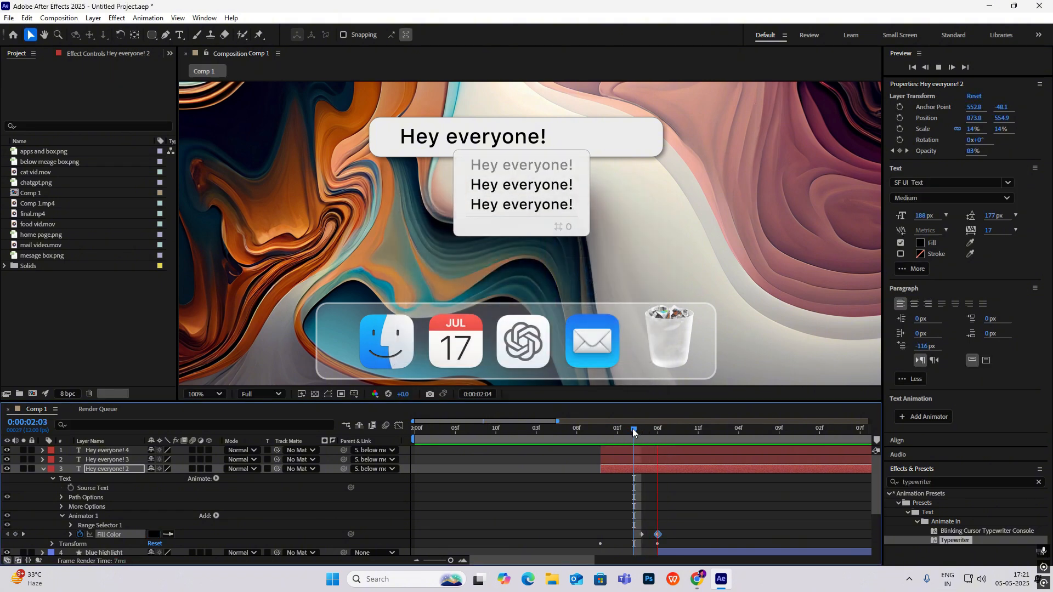
left_click(551, 425)
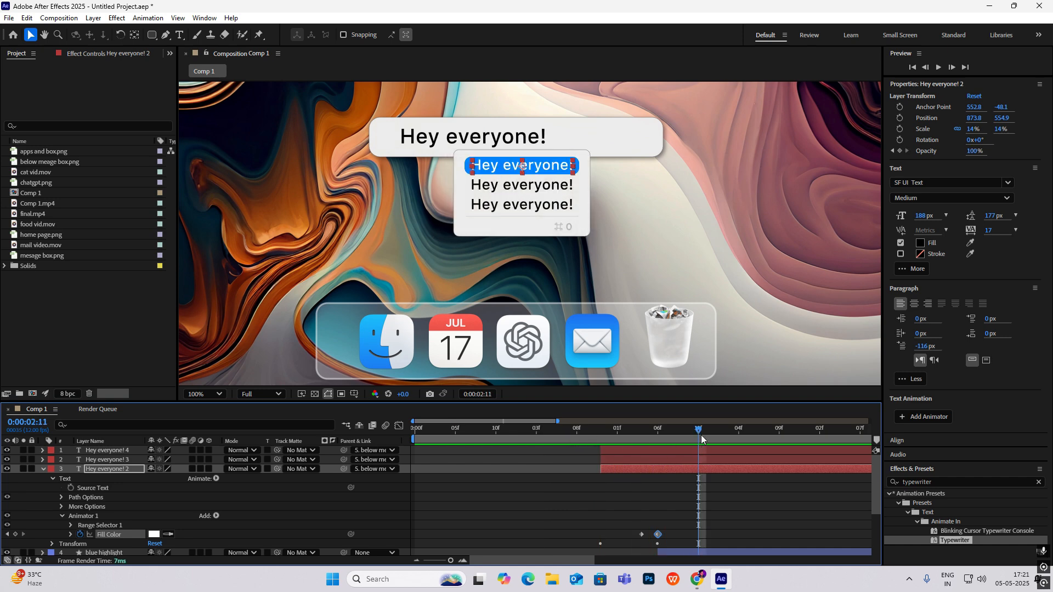
left_click(615, 440)
left_click_drag(615, 441, 665, 445)
left_click(43, 470)
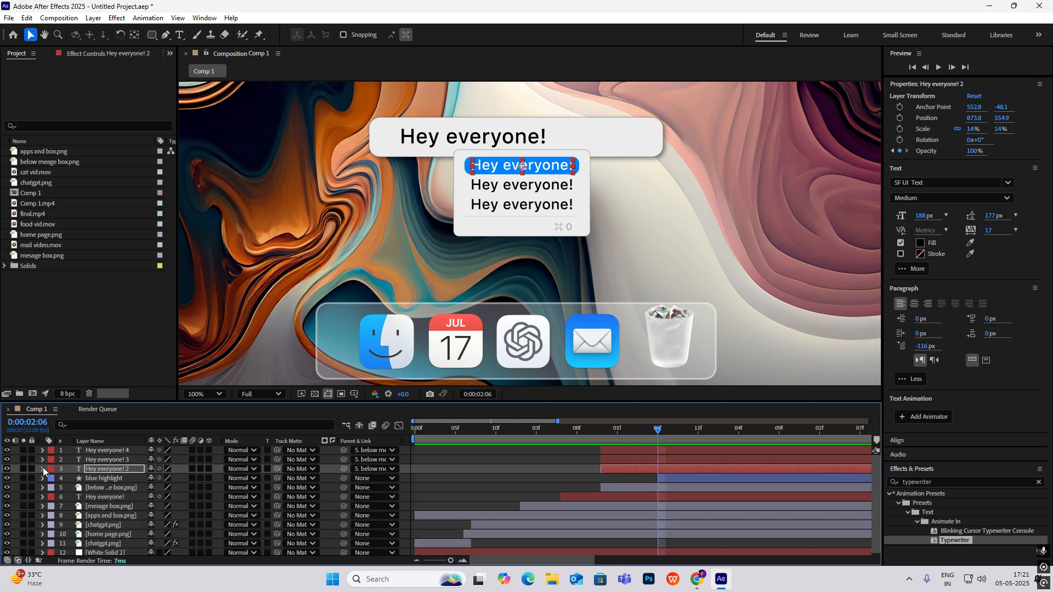
Add cat vid.mov as the topmost layer in the composition and trim its start at 0:00:06:11.
left_click_drag(659, 435, 668, 459)
left_click_drag(41, 175, 101, 444)
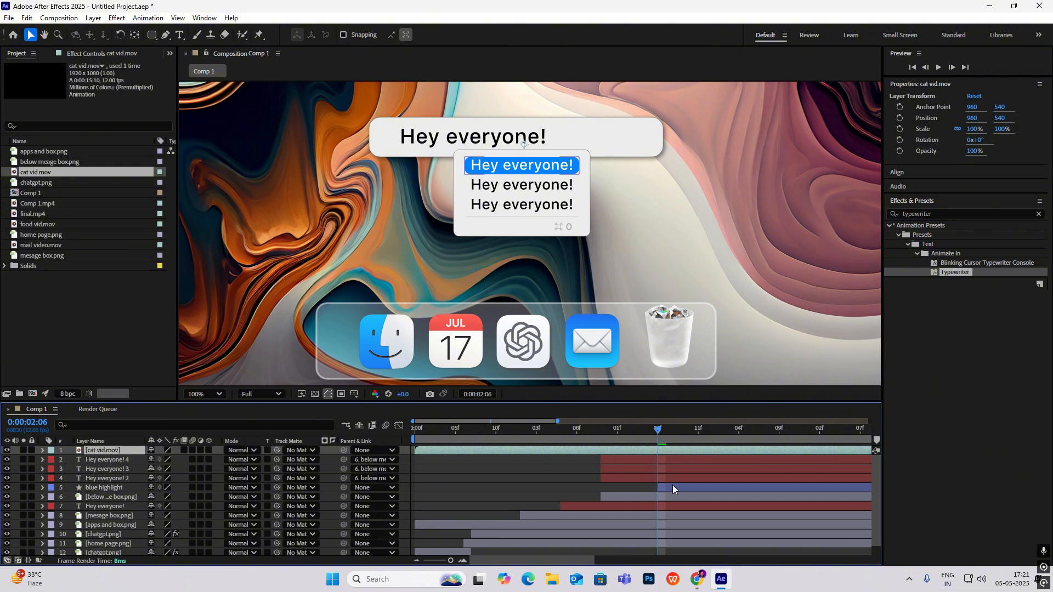
key("semicolon")
left_click_drag(493, 431, 628, 462)
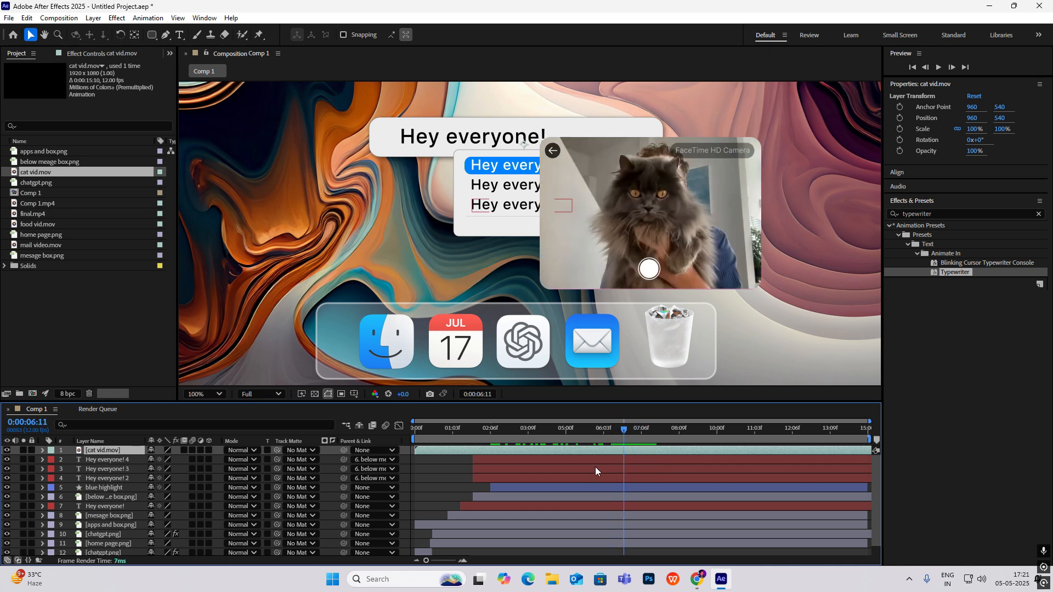
key("alt+bracketleft")
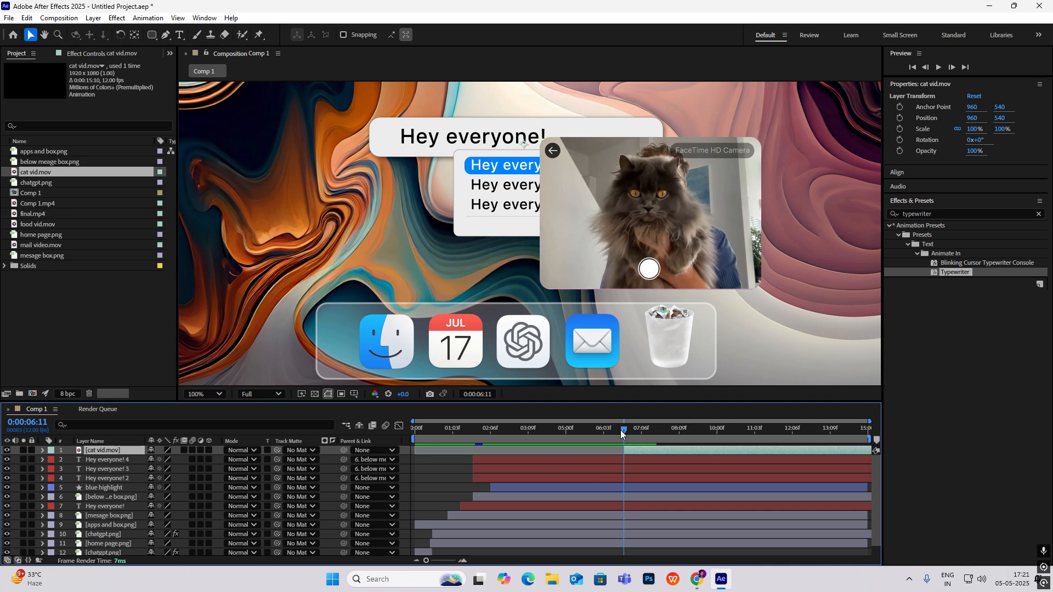
Trim the end of the cat vid.mov layer at 0:00:07:11.
left_click(640, 433)
mouse_move(640, 435)
left_mouse_down()
mouse_move(661, 442)
mouse_move(652, 448)
left_mouse_up()
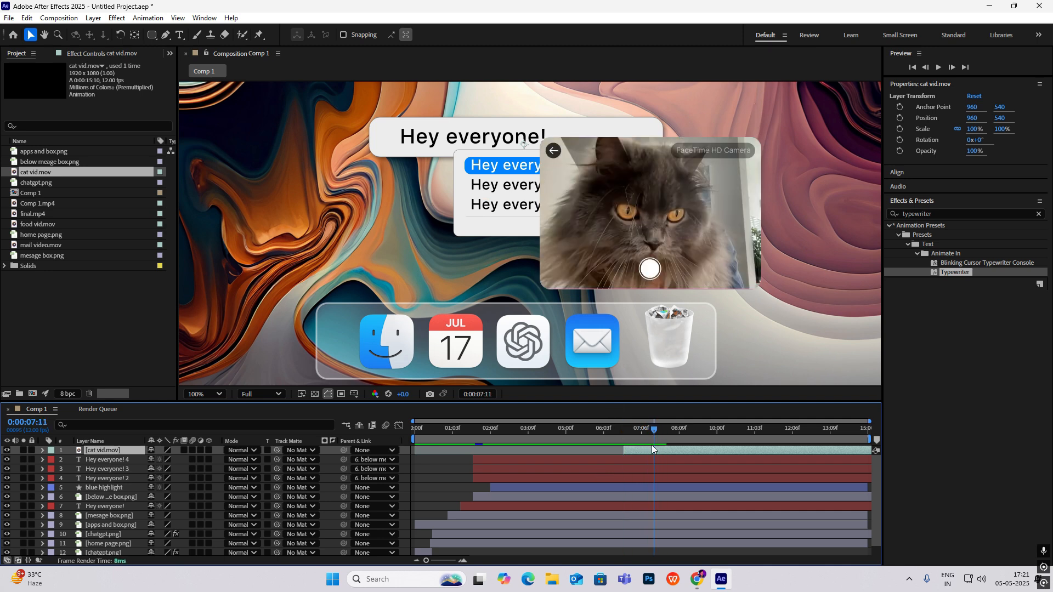
key("Page_Down")
key("Page_Up")
key("alt+bracketright")
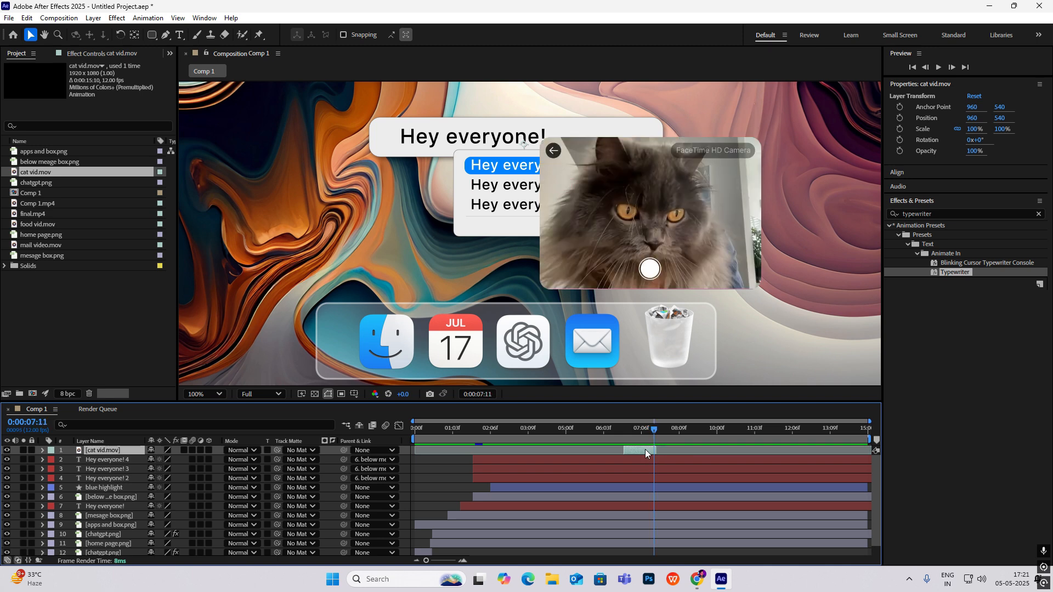
Shift the trimmed cat vid.mov clip to start at 0:00:02:06 and move it beside the pop-up to Position 1078, 544.
left_click_drag(644, 449, 518, 455)
left_click_drag(651, 435, 491, 447)
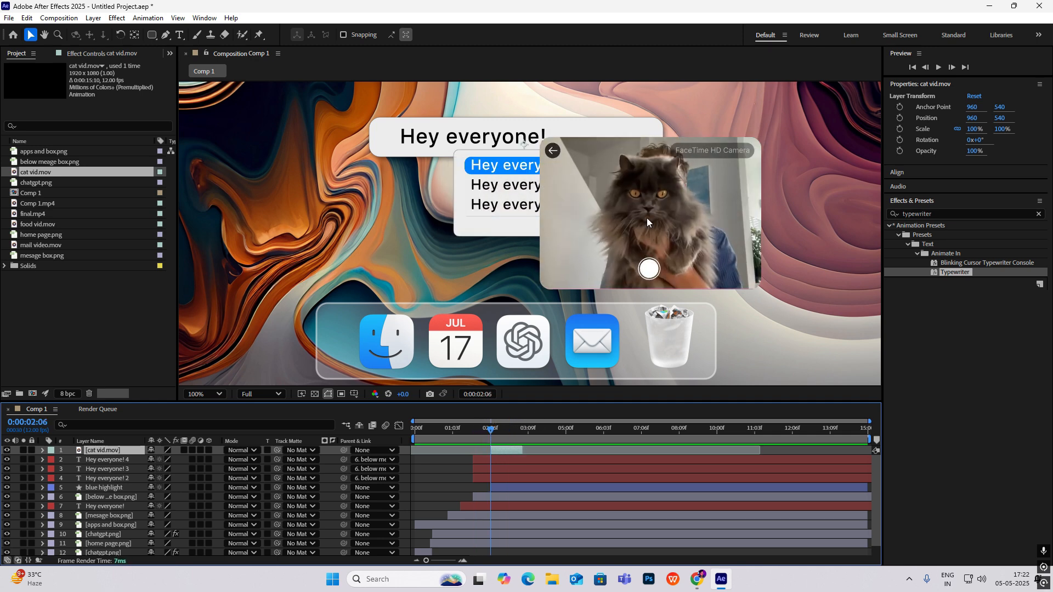
left_click_drag(620, 207, 684, 213)
key("comma")
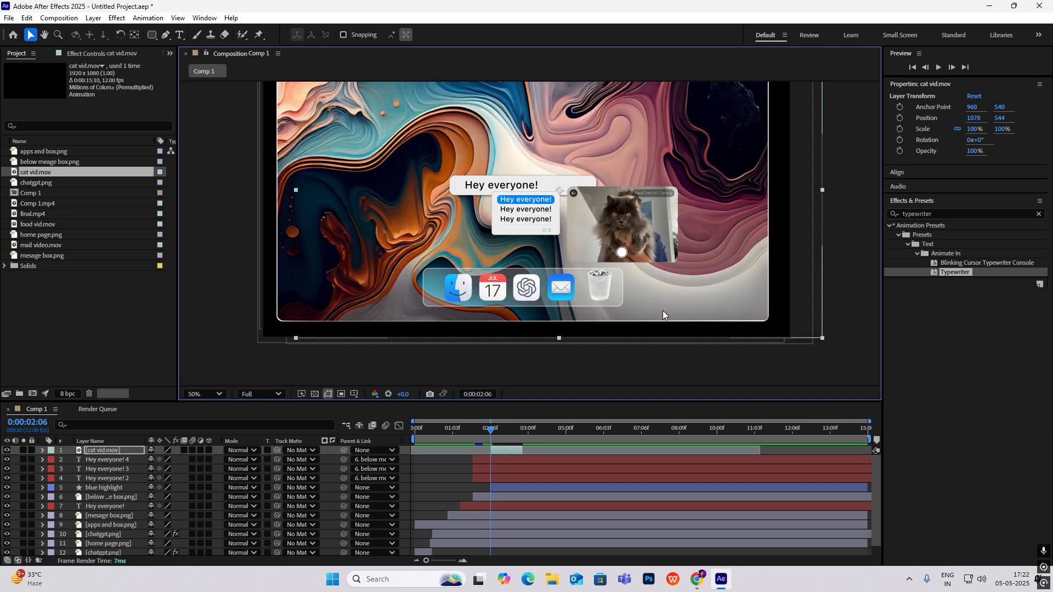
Play the composition from the beginning to check the cat clip's timing and placement beside the pop-up.
mouse_move(492, 431)
left_mouse_down()
mouse_move(465, 429)
mouse_move(509, 431)
mouse_move(487, 433)
mouse_move(491, 446)
left_mouse_up()
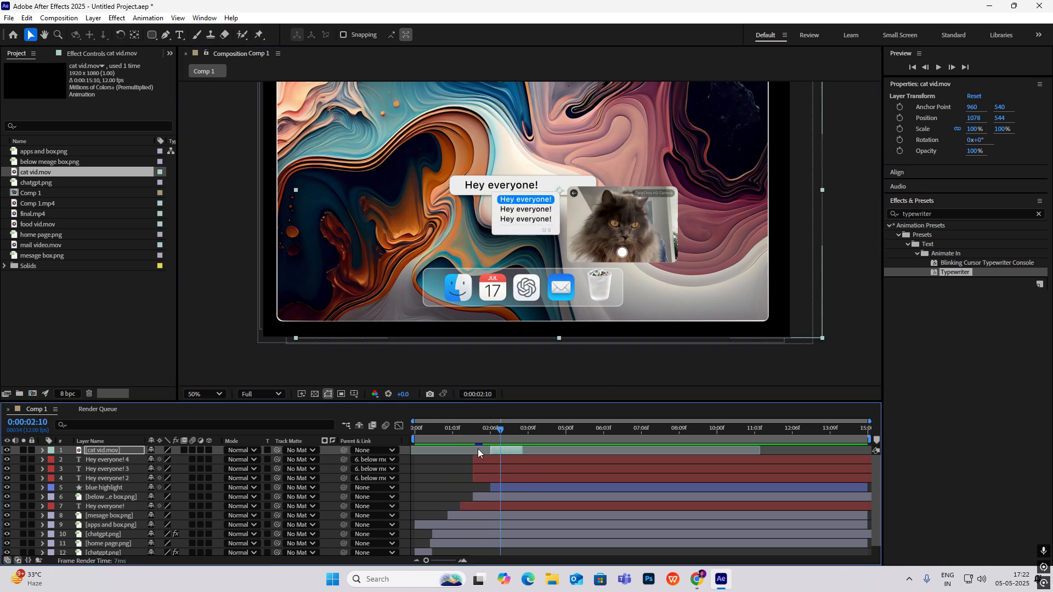
key("space")
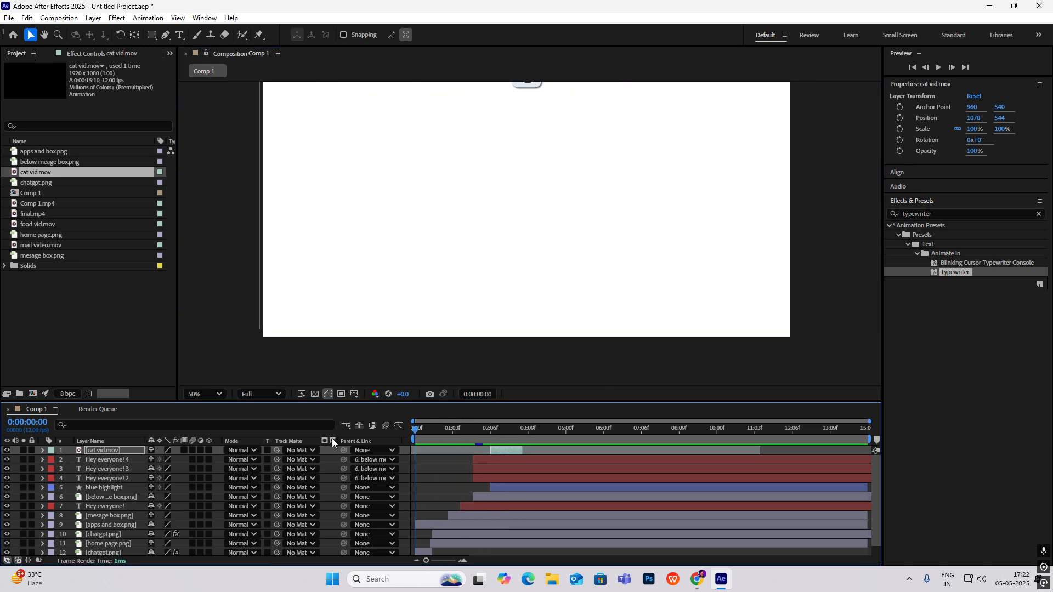
key("comma")
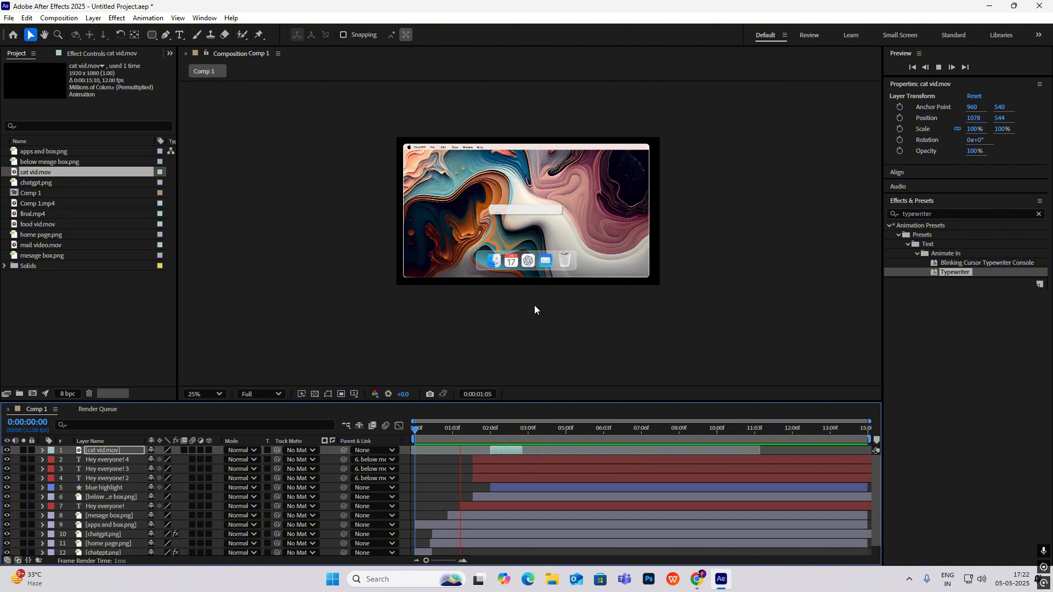
key("space")
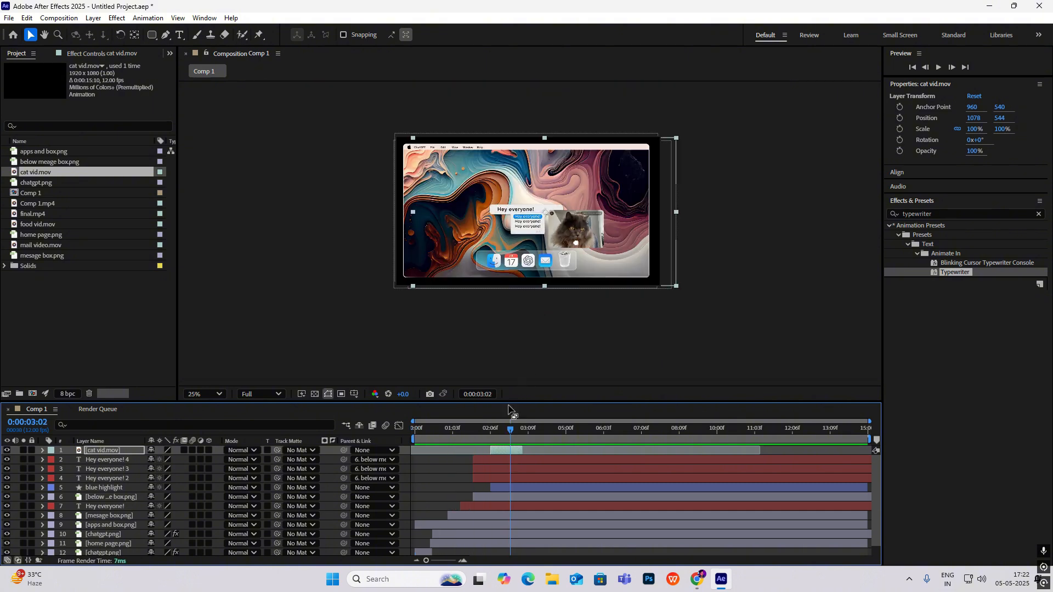
Add a Position keyframe to the "blue highlight" layer at 957.5, 580 and place it at 0:00:03:04.
left_click_drag(510, 429, 519, 433)
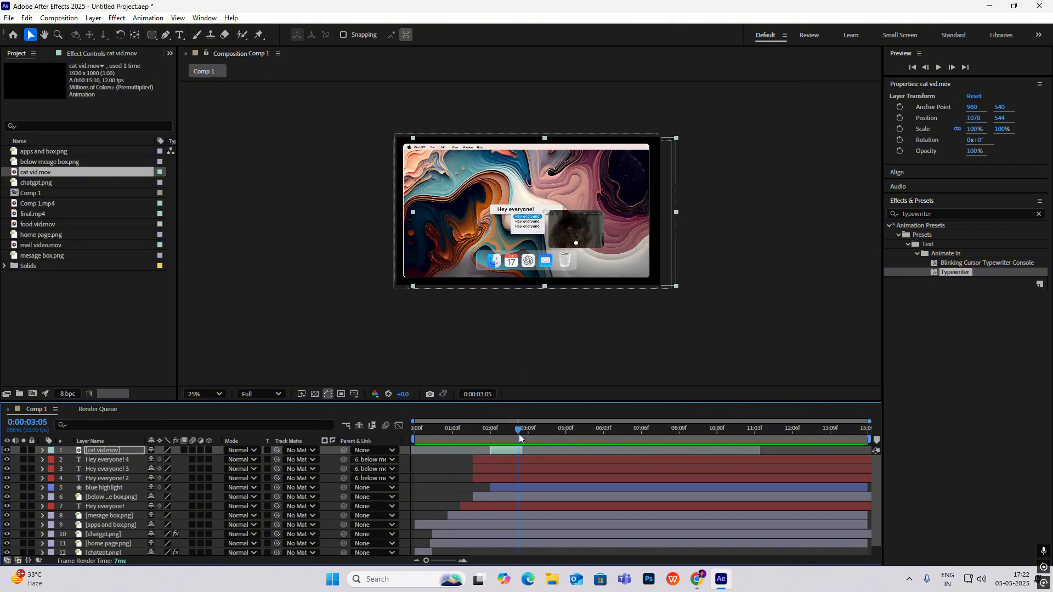
key("period")
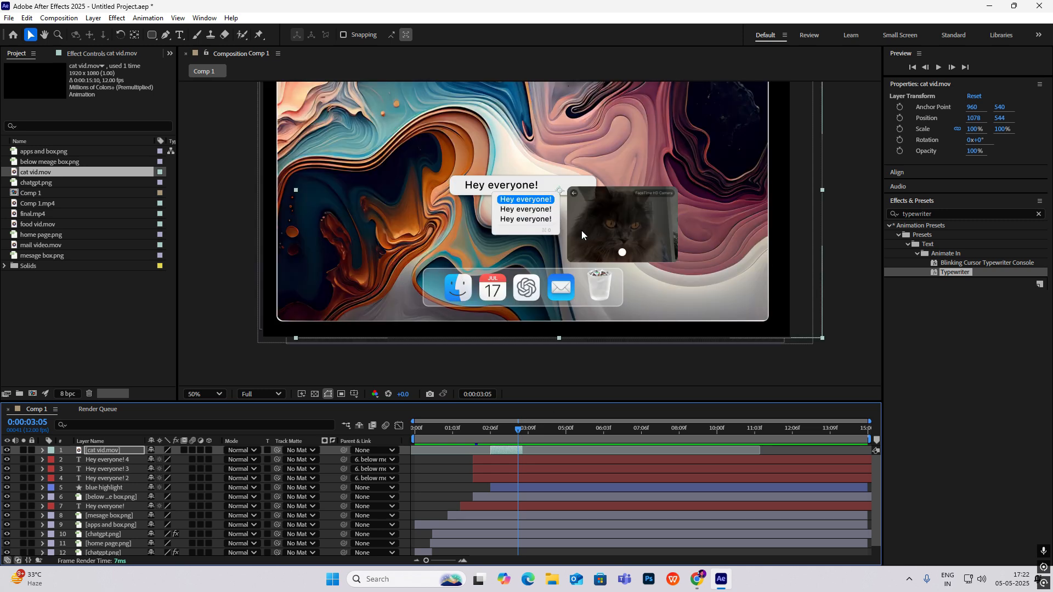
left_click(109, 489)
key("alt+shift+p")
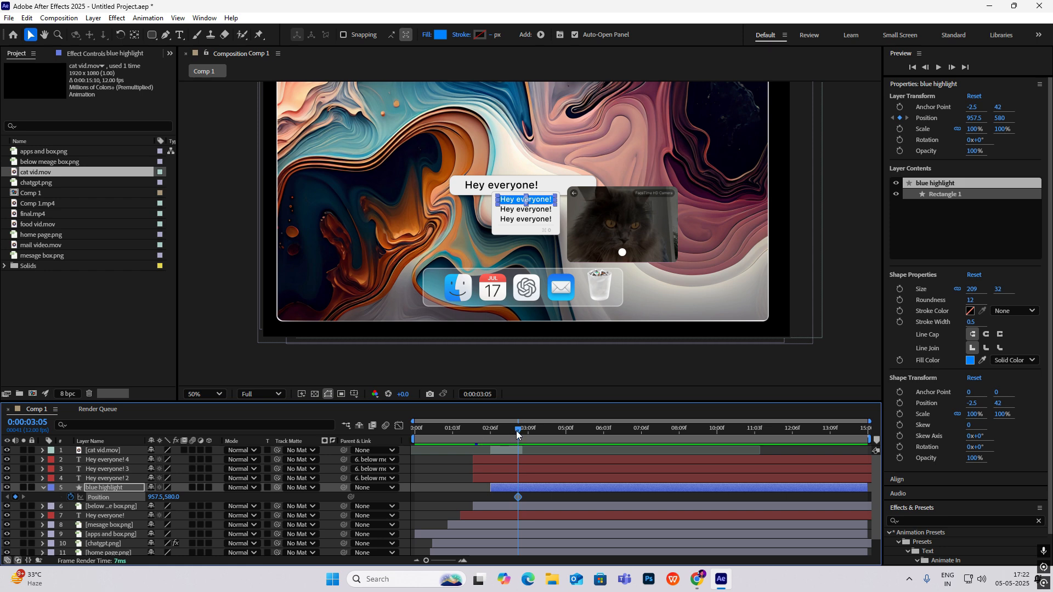
left_click_drag(515, 432, 533, 439)
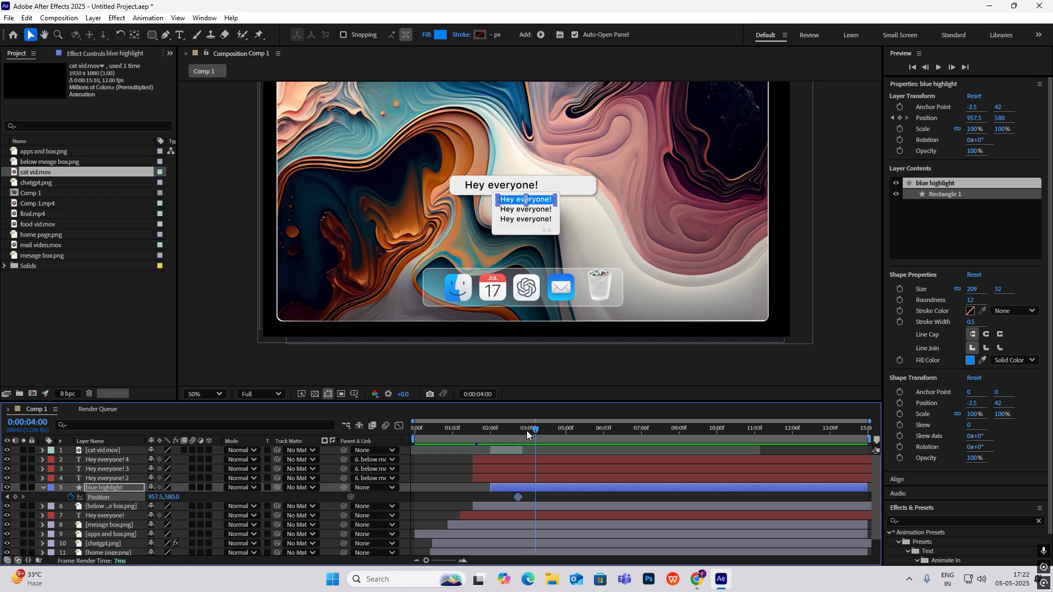
scroll(533, 475, "up", 3)
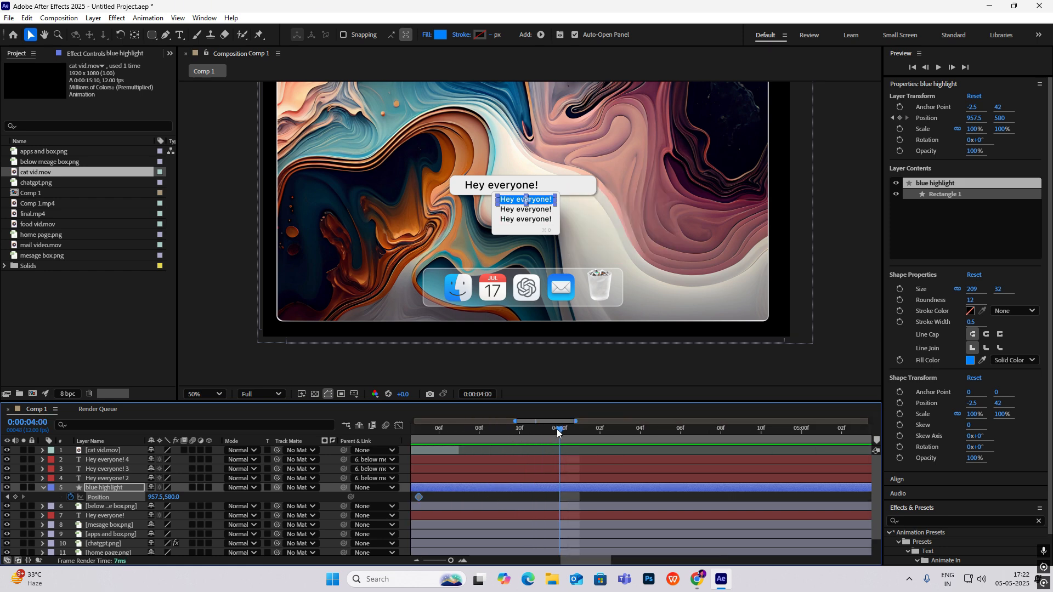
left_click_drag(557, 429, 448, 447)
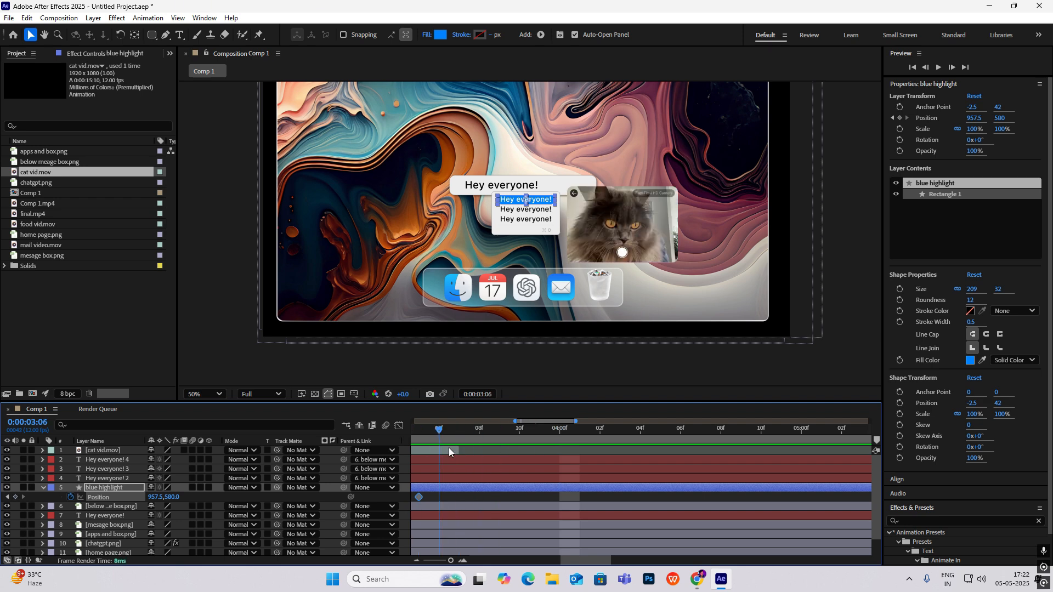
left_click_drag(419, 496, 595, 497)
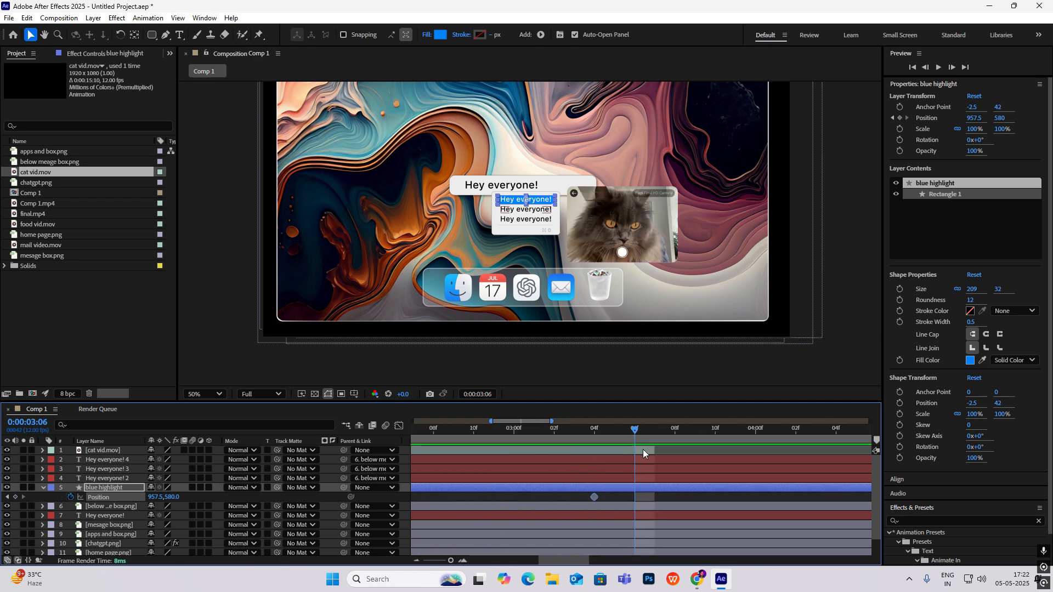
Move the blue highlight down to the second text row at Position 957.5, 614 at 0:00:03:07, and preview the motion.
left_click(657, 441)
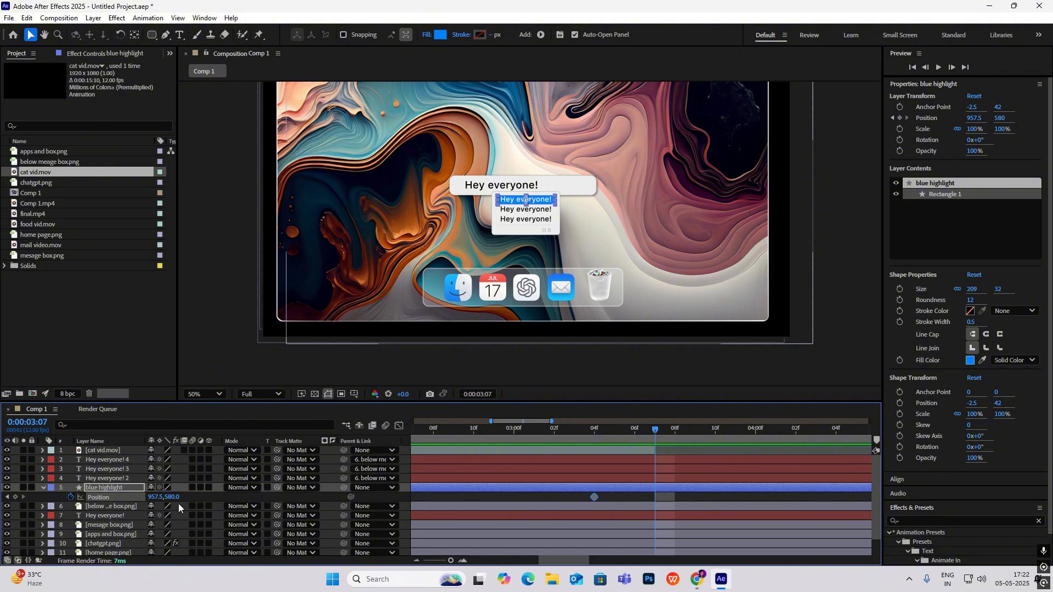
left_click_drag(173, 498, 192, 501)
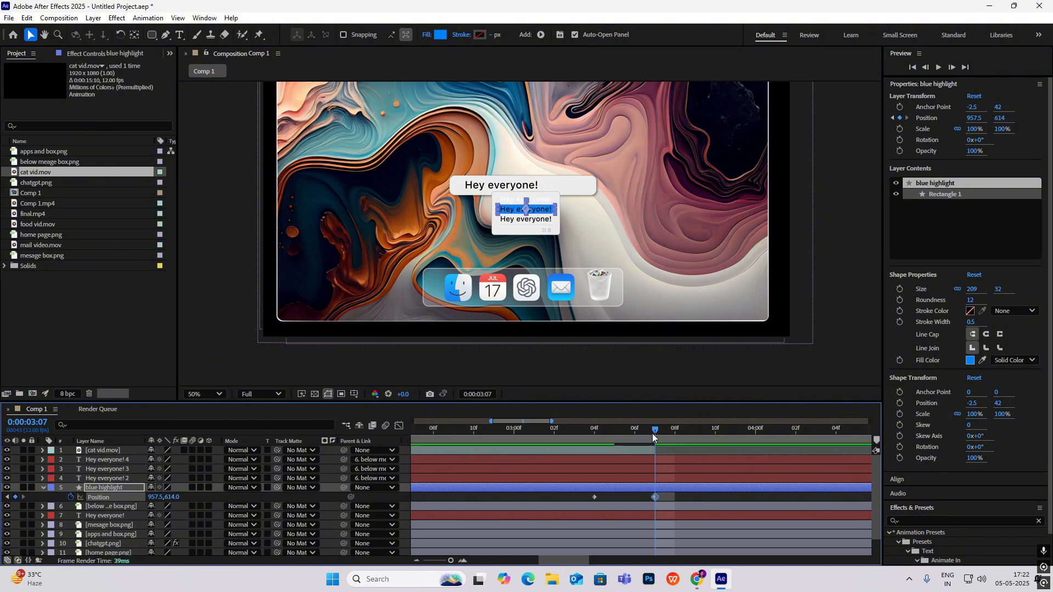
left_click_drag(652, 433, 583, 436)
key("space")
key("space")
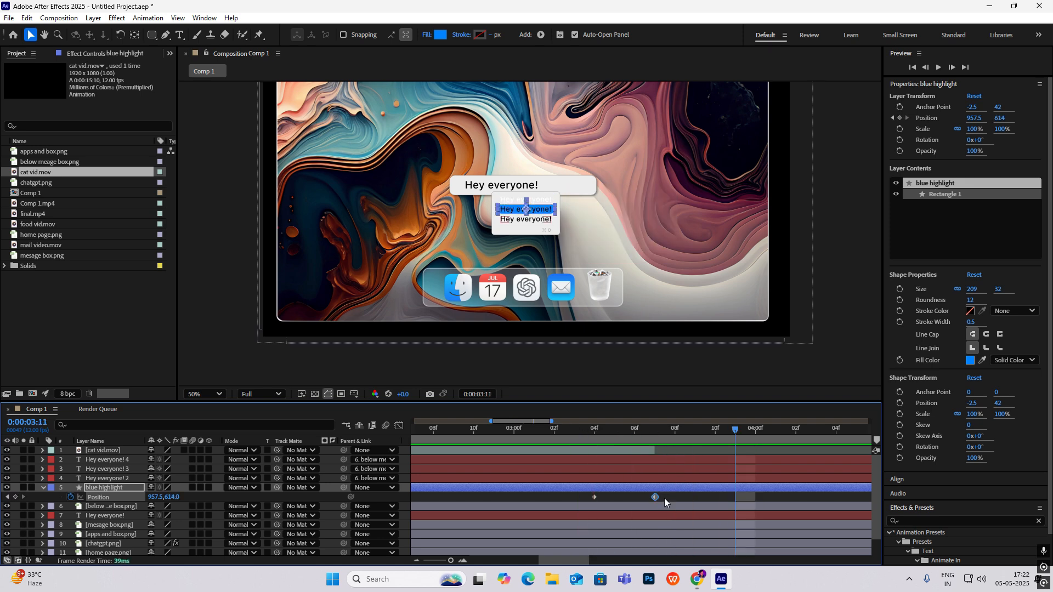
Apply Easy Ease to both blue highlight Position keyframes, move the second one to 0:00:03:08, and collapse the layer.
left_click_drag(667, 493, 543, 505)
key("F9")
key("space")
key("space")
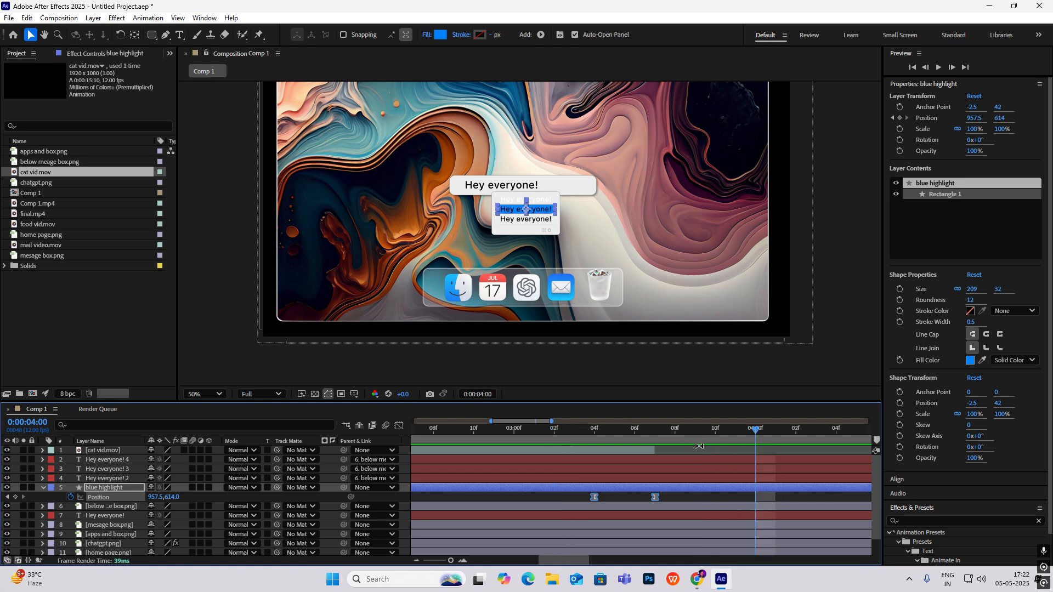
scroll(696, 448, "down", 3)
left_click_drag(660, 496, 665, 500)
left_click_drag(682, 433, 645, 436)
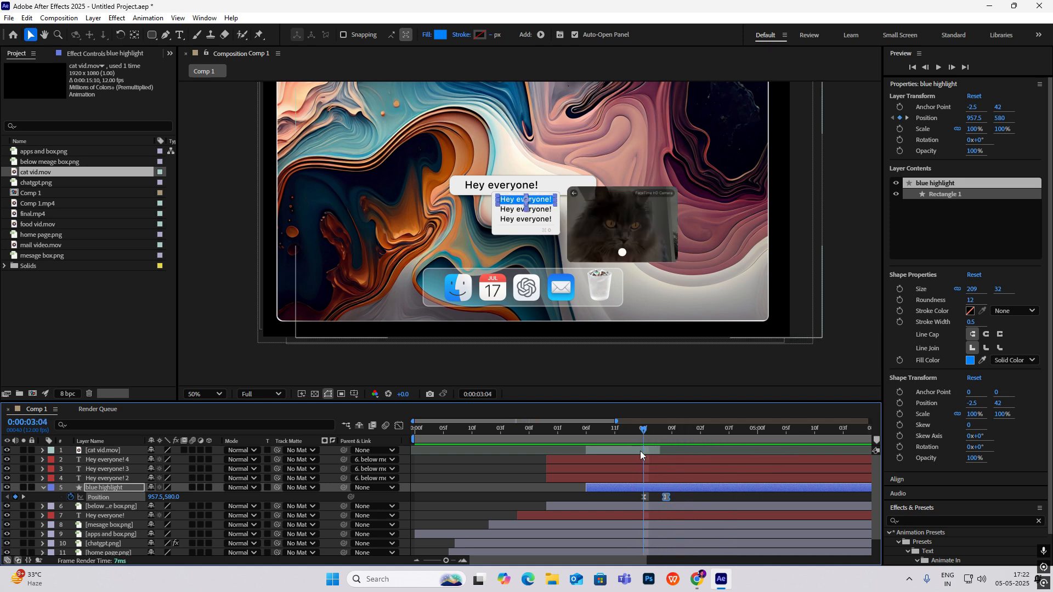
left_click(38, 488)
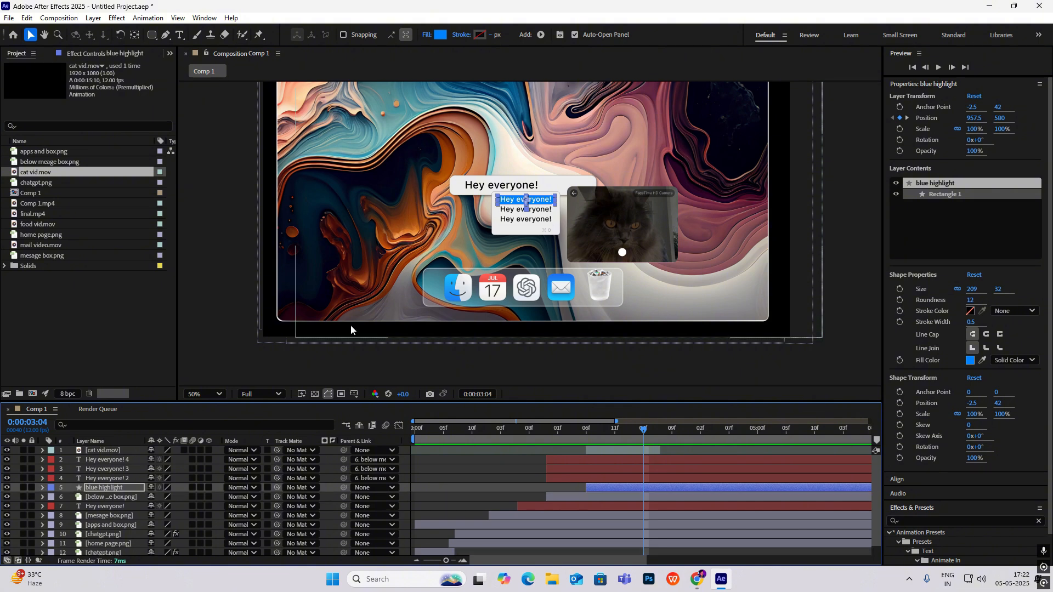
Copy both Fill Color keyframes of "Hey everyone! 2" and paste them at 0:00:03:04.
left_click(108, 479)
scroll(526, 200, "up", 2)
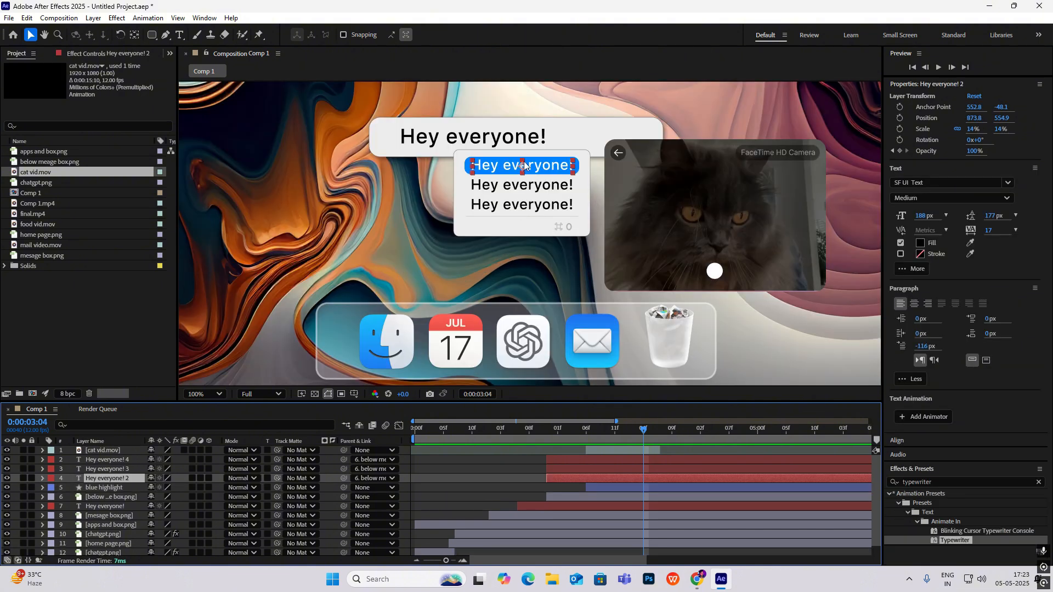
left_click(43, 478)
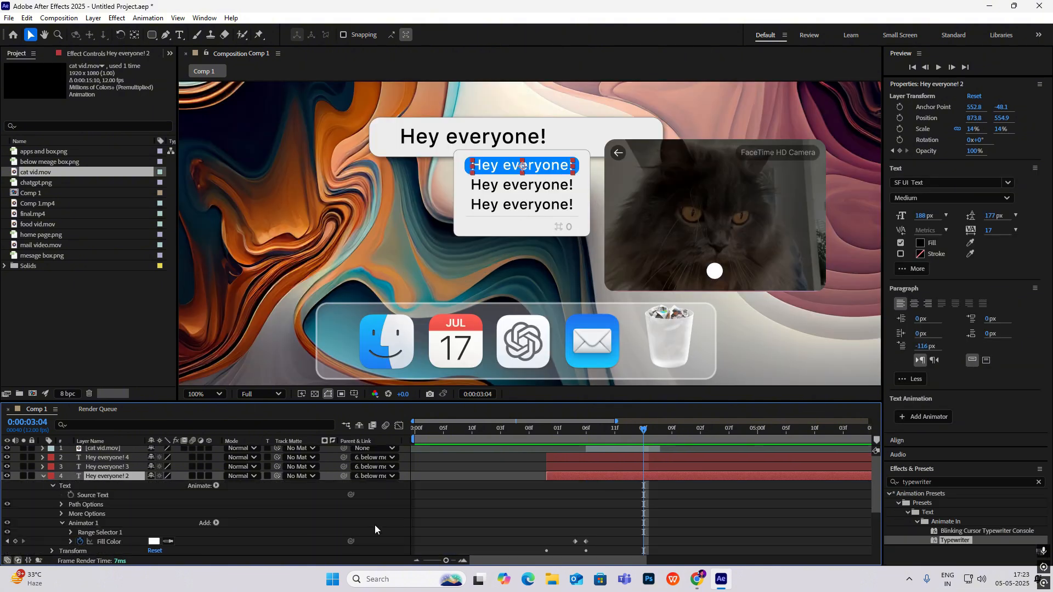
scroll(548, 503, "down", 3)
scroll(264, 489, "up", 3)
key("u")
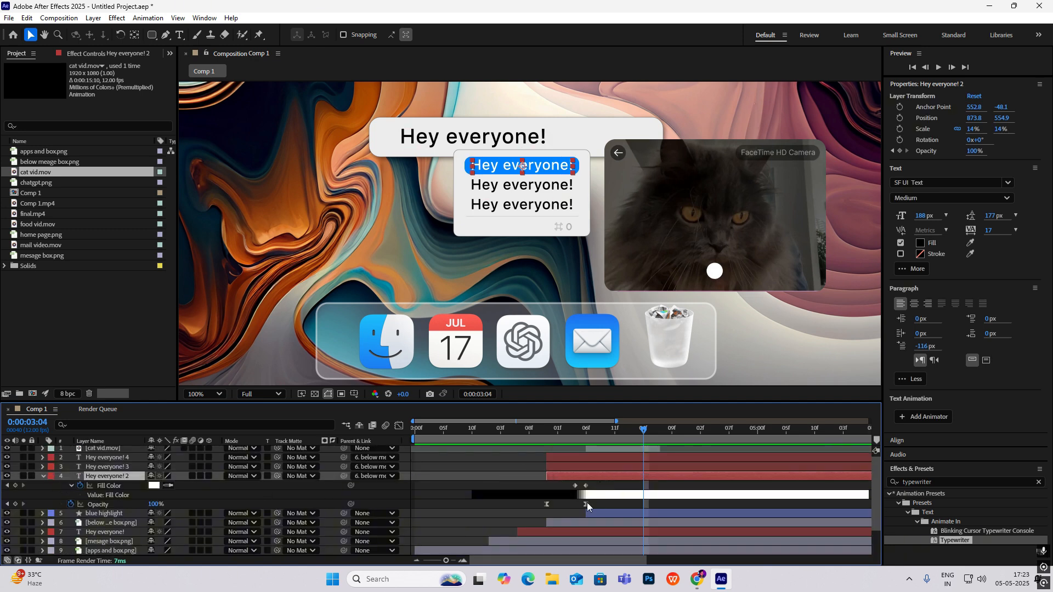
left_click_drag(596, 478, 538, 488)
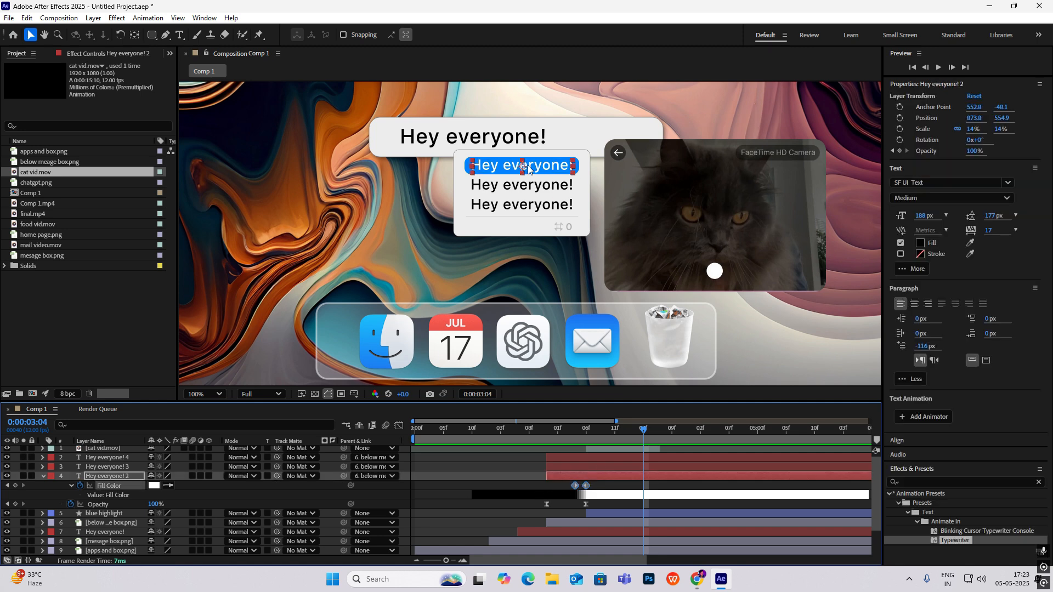
left_click_drag(640, 421, 677, 428)
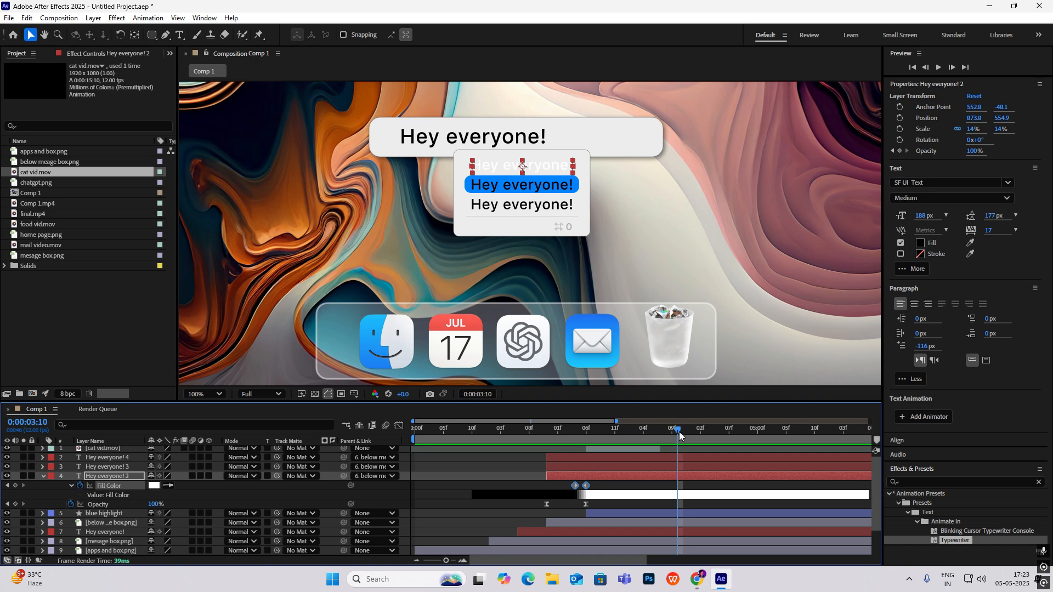
left_click_drag(678, 432, 645, 433)
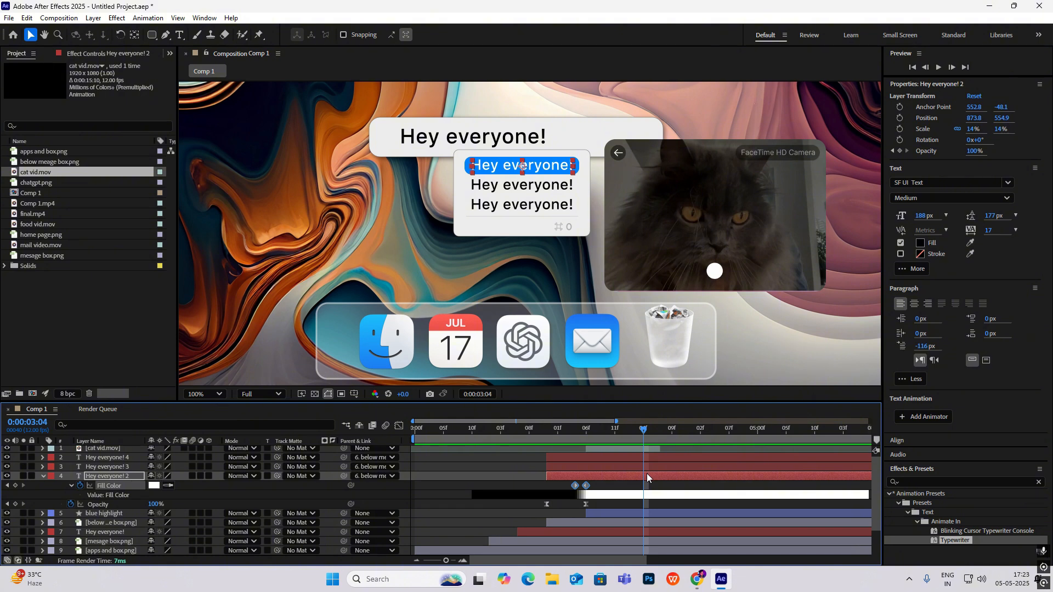
key("ctrl+v")
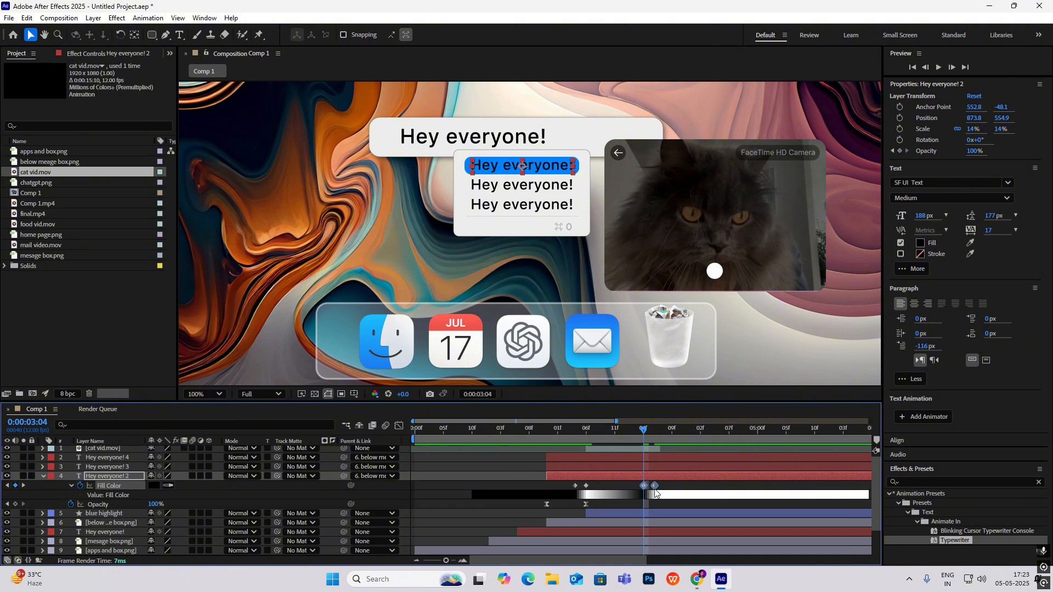
Time-reverse the two pasted Fill Color keyframes of "Hey everyone! 2" at 0:00:03:04 and preview the color change.
right_click(656, 487)
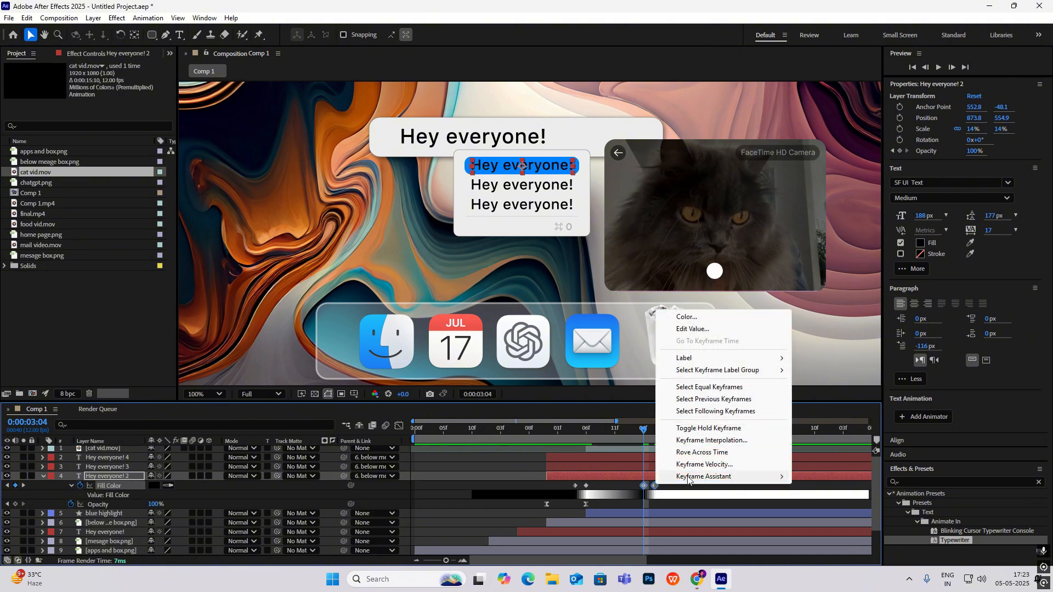
mouse_move(690, 478)
left_click(850, 477)
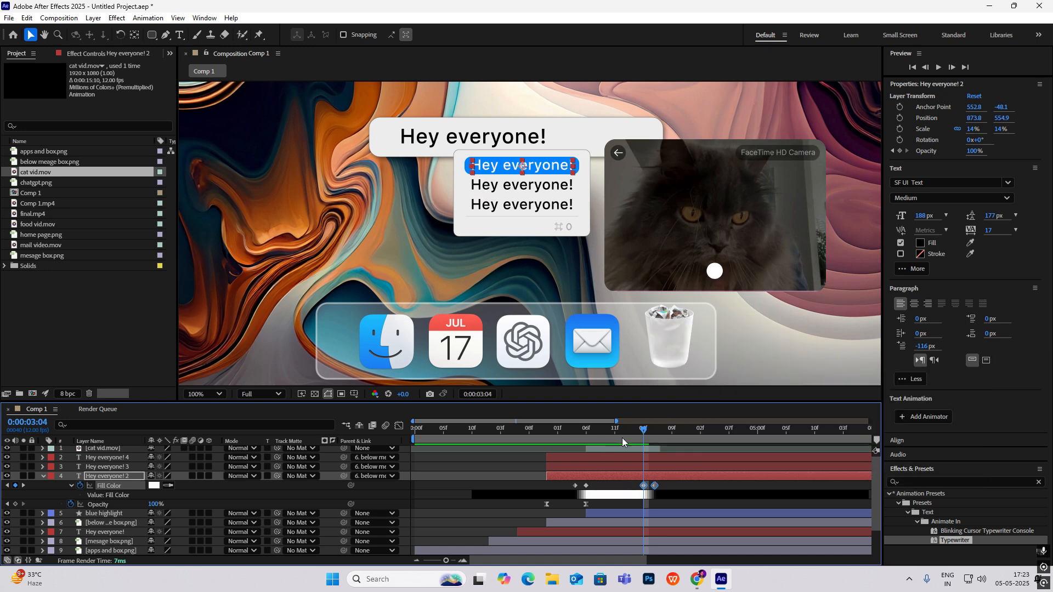
left_click_drag(646, 441, 544, 445)
key("space")
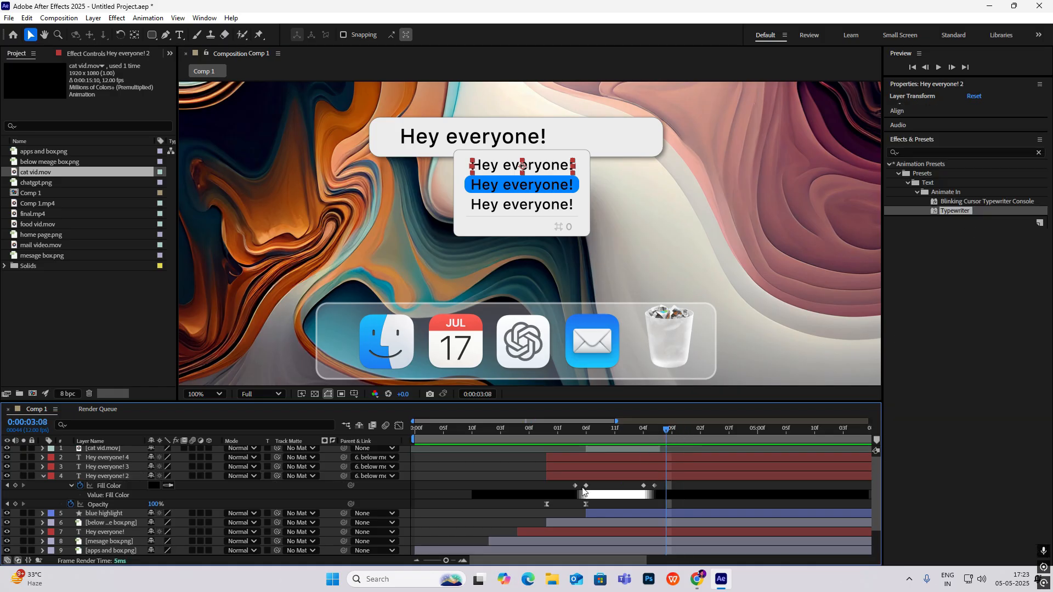
Copy the first two Fill Color keyframes of "Hey everyone! 2" and add an RGB Fill Color animator set to 000000 to "Hey everyone! 3".
left_click_drag(583, 488, 542, 499)
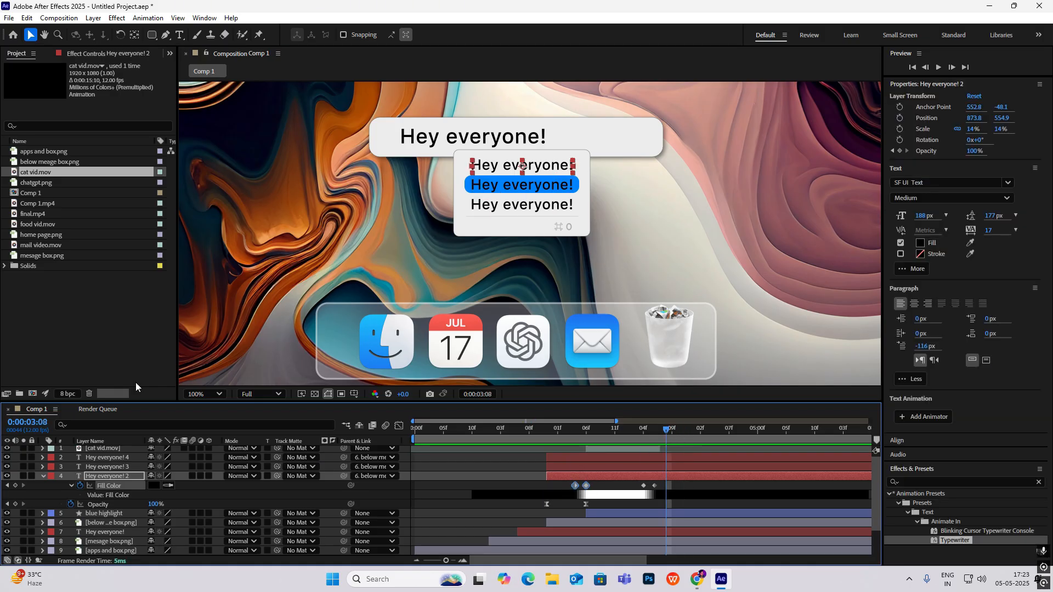
left_click(44, 475)
left_click(94, 467)
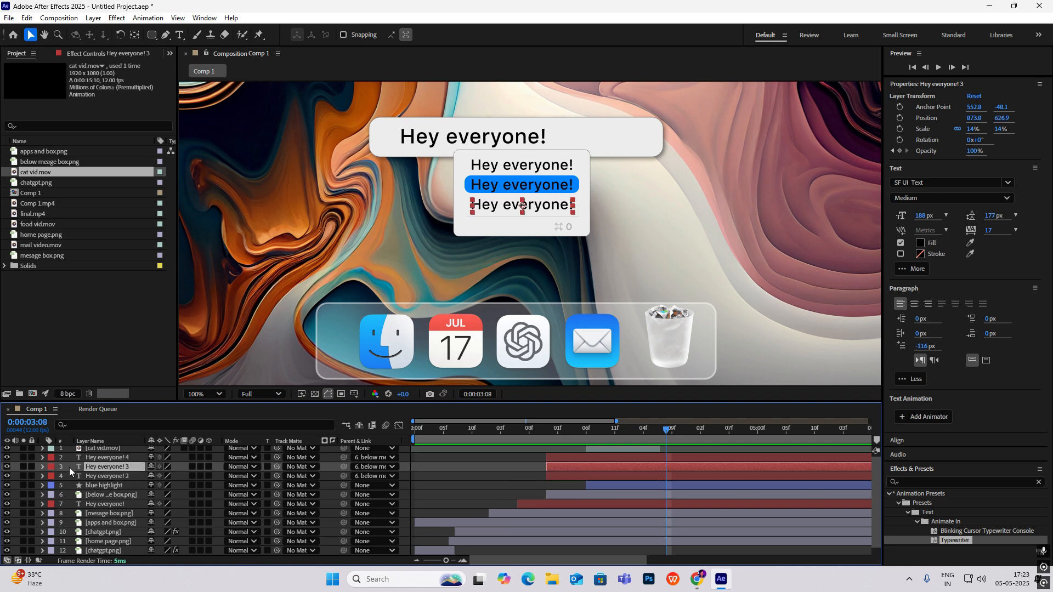
left_click(43, 467)
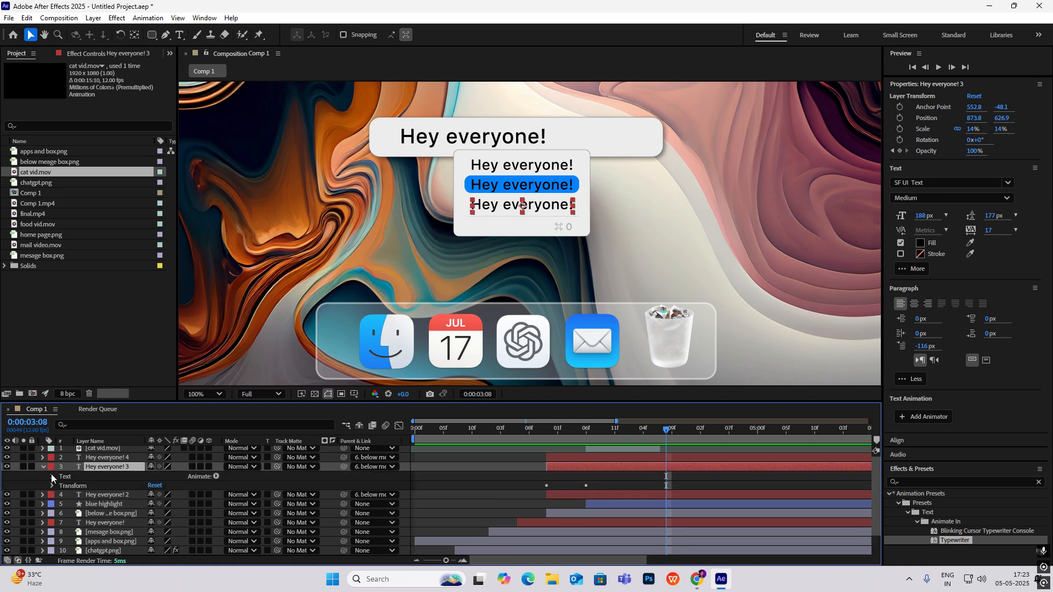
left_click(51, 475)
left_click(215, 476)
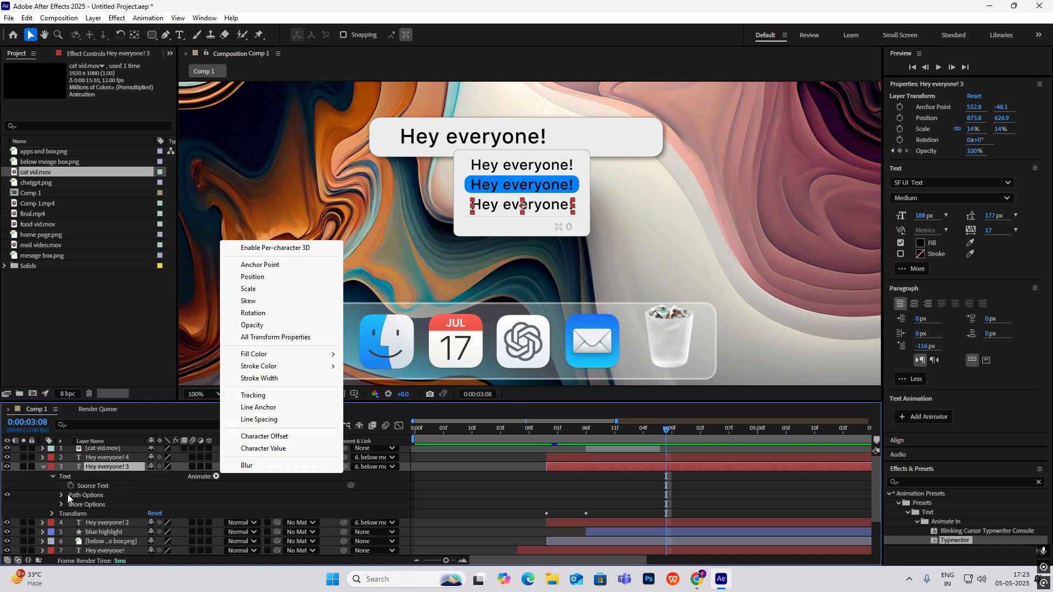
mouse_move(328, 354)
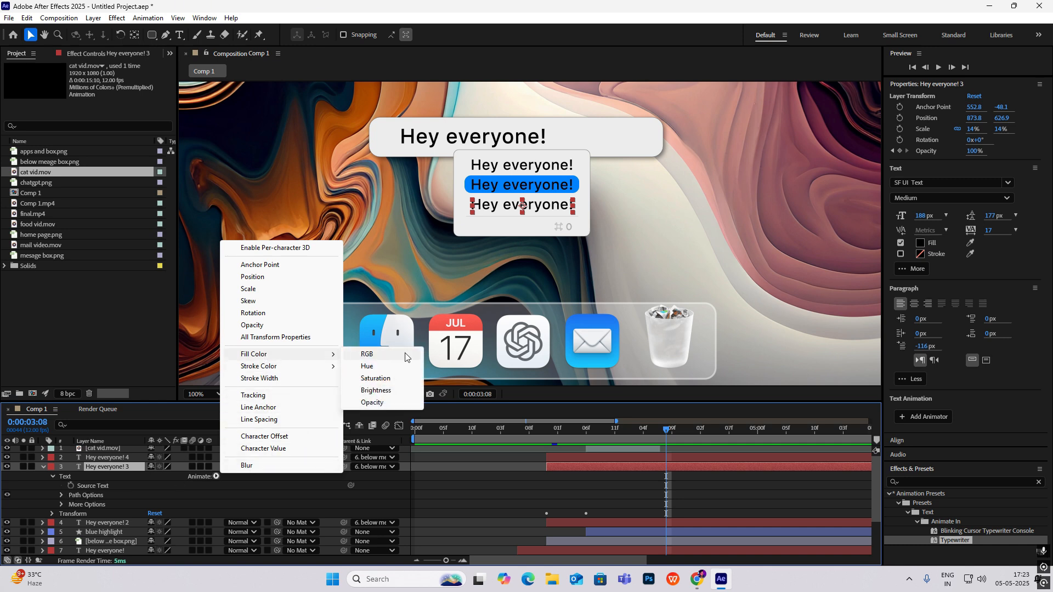
left_click(406, 355)
left_click(154, 532)
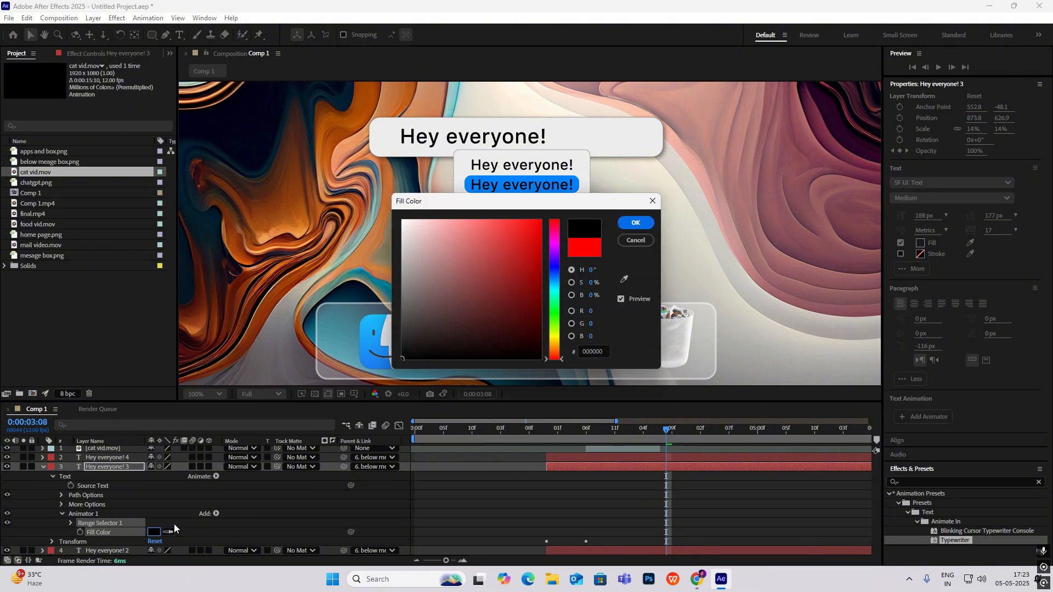
left_click(636, 223)
Paste the Fill Color keyframes onto "Hey everyone! 4" at 0:00:03:05 and 0:00:03:07, and preview the animation.
mouse_move(667, 431)
left_mouse_down()
mouse_move(649, 431)
mouse_move(666, 431)
left_mouse_up()
key("ctrl+v")
key("space")
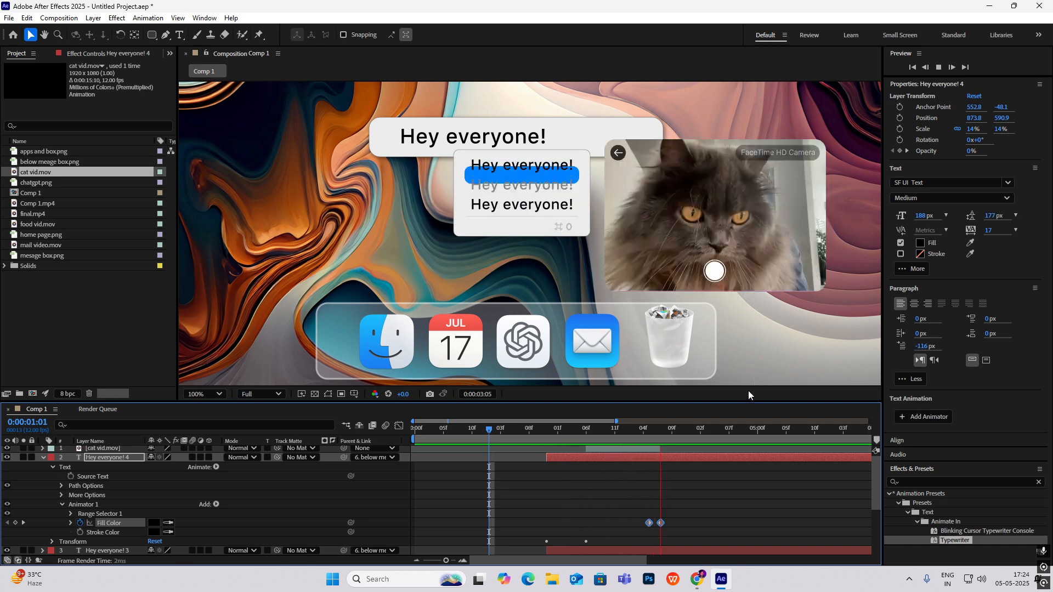
key("space")
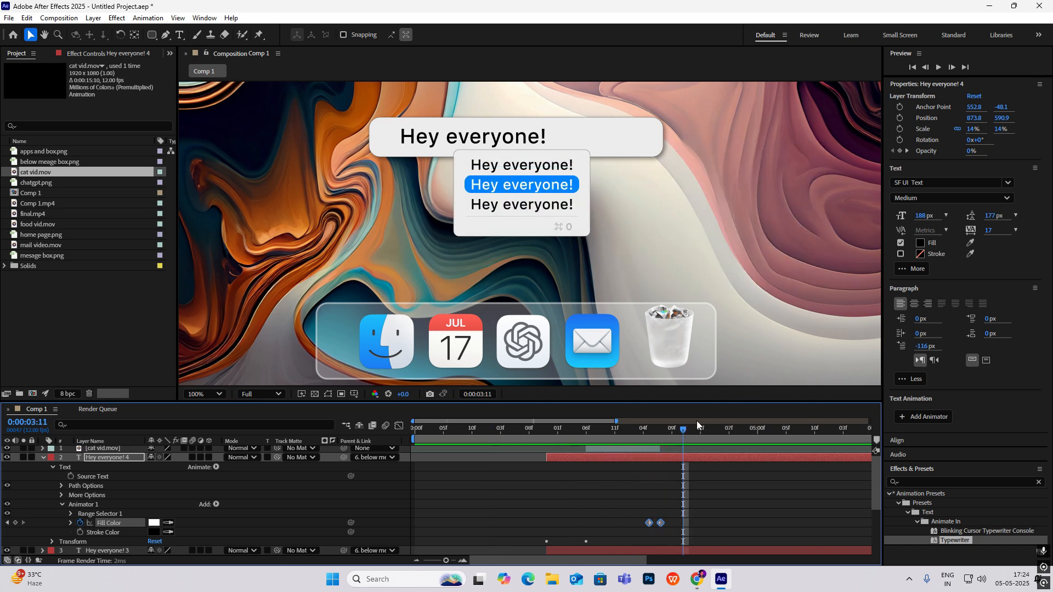
Add mail video.mov to the composition starting at 0:00:03:07 and place it beside the pop-up at Position 1076, 585.
left_click_drag(665, 436, 658, 440)
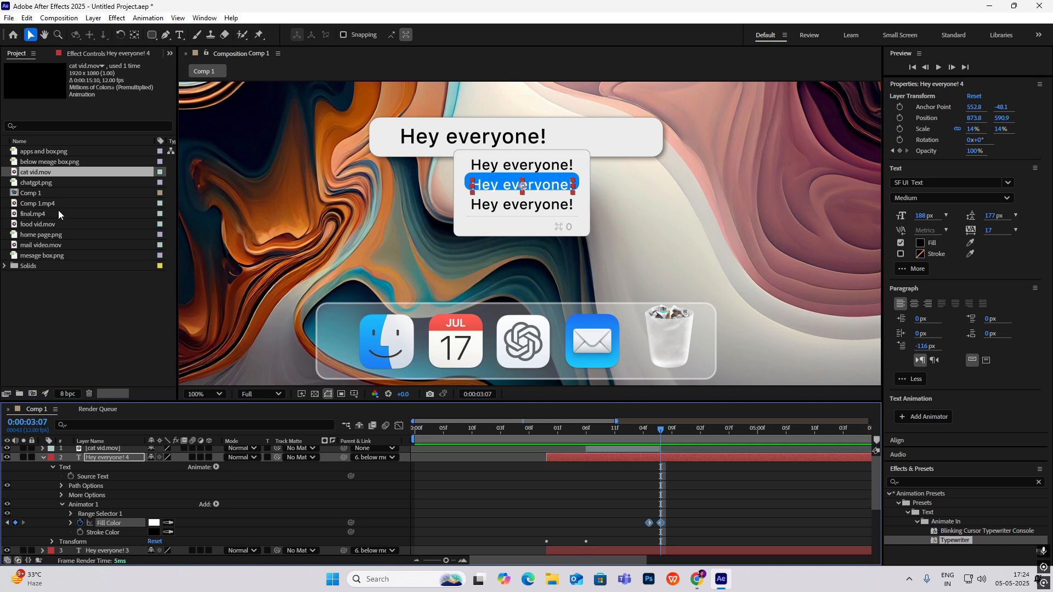
left_click_drag(38, 245, 701, 429)
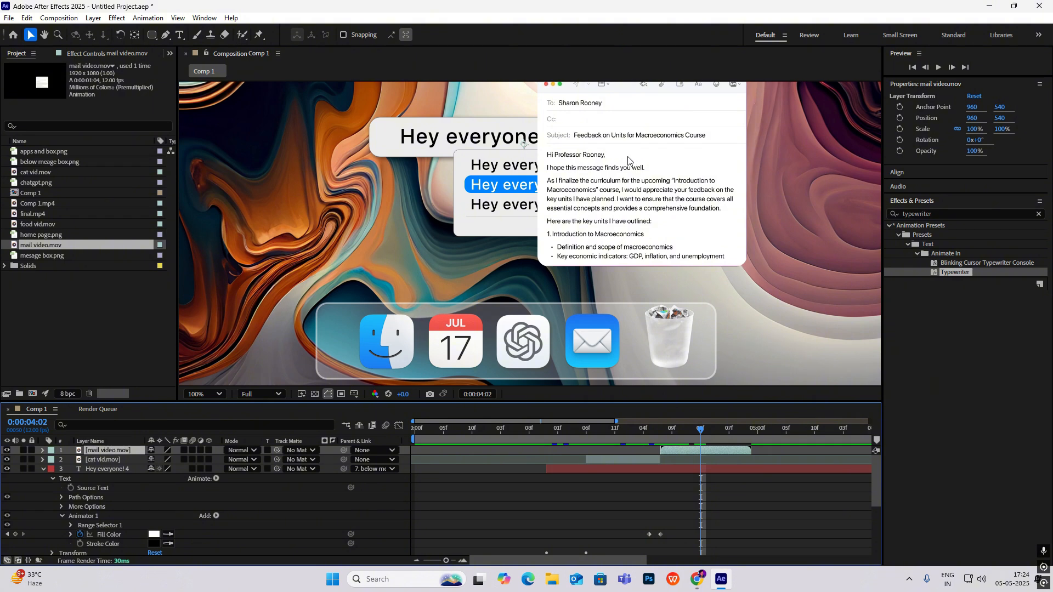
left_click_drag(678, 270, 741, 296)
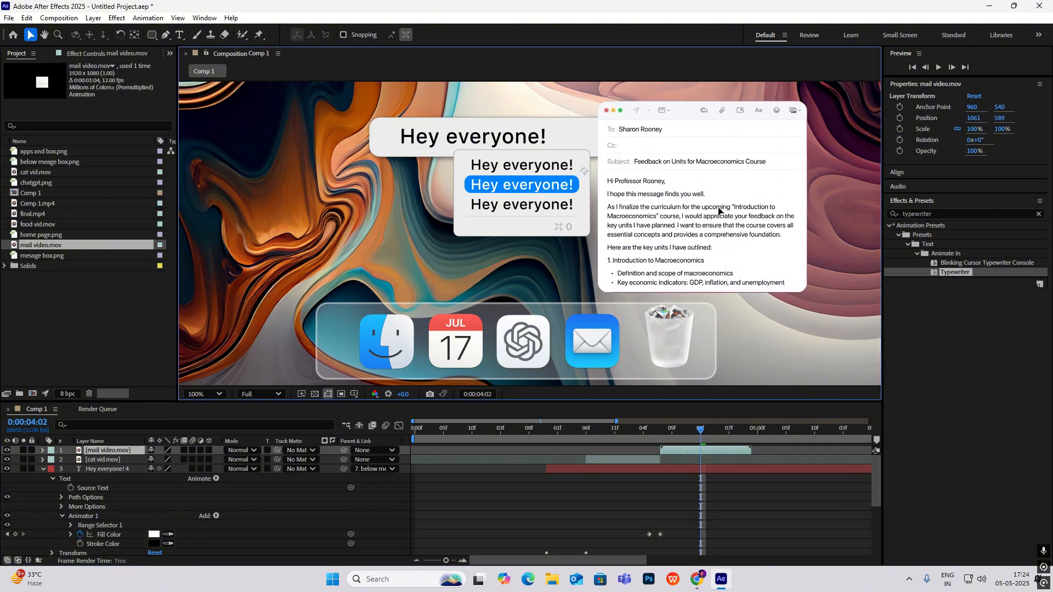
left_click_drag(721, 206, 722, 205)
left_click_drag(701, 428, 668, 459)
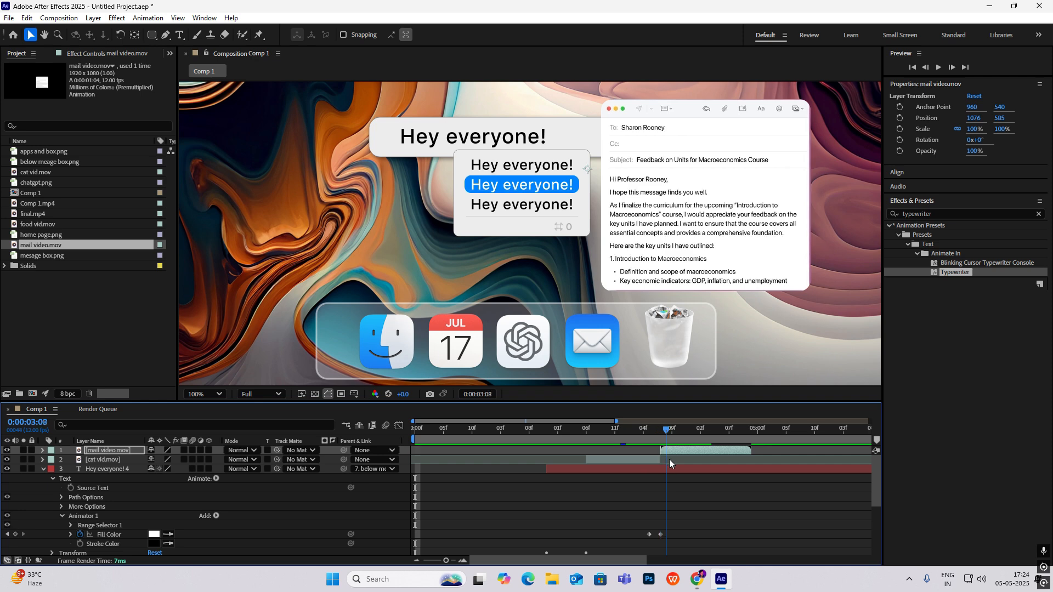
Collapse "Hey everyone! 4", duplicate the typed "Hey everyone!" message layer and shift the duplicate to start at 0:00:03:07.
left_click(43, 468)
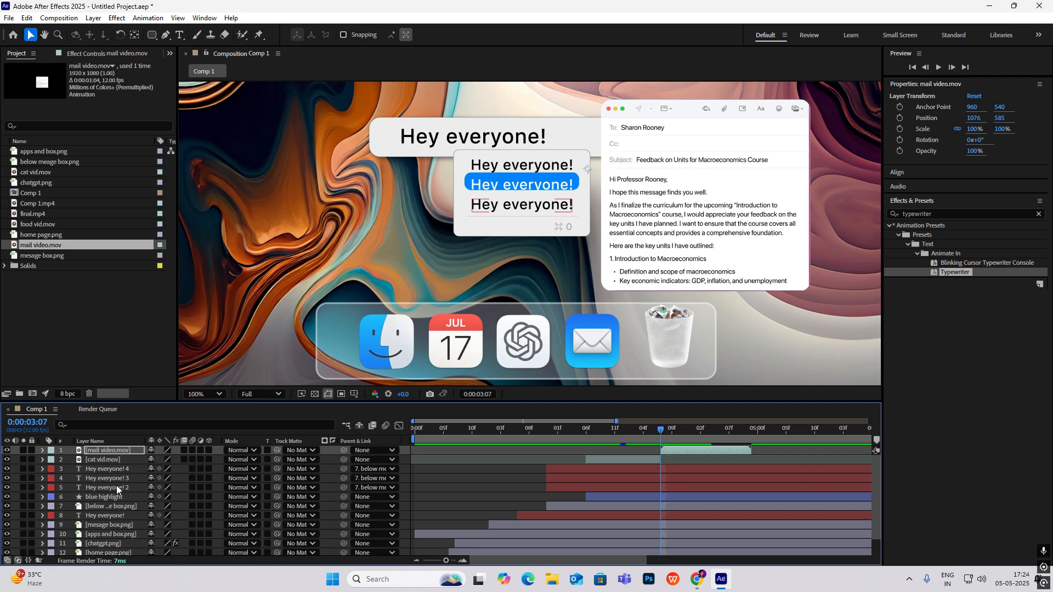
left_click(124, 517)
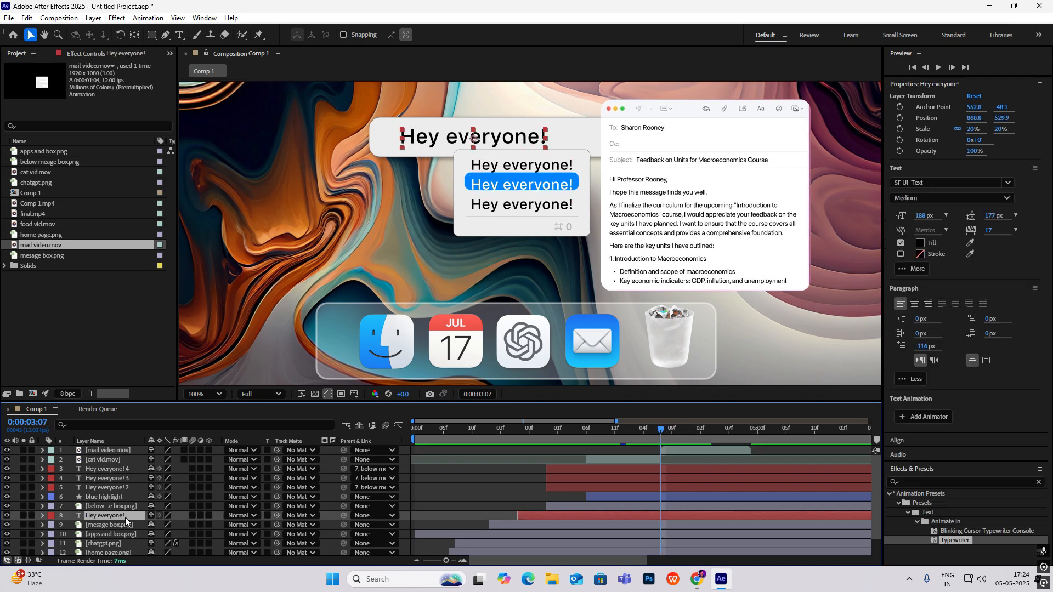
key("ctrl+d")
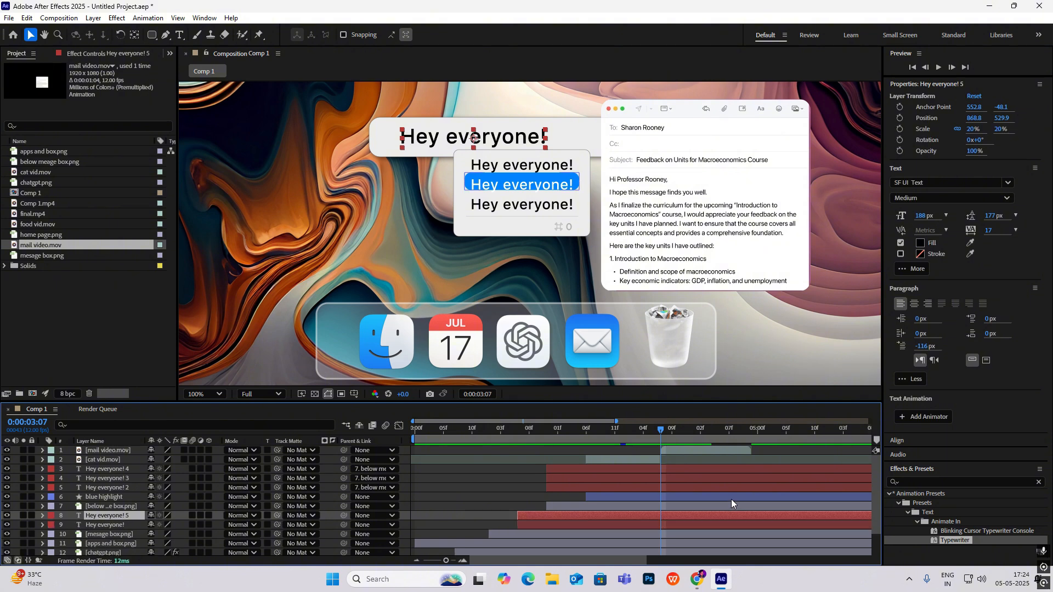
left_click_drag(613, 518, 751, 525)
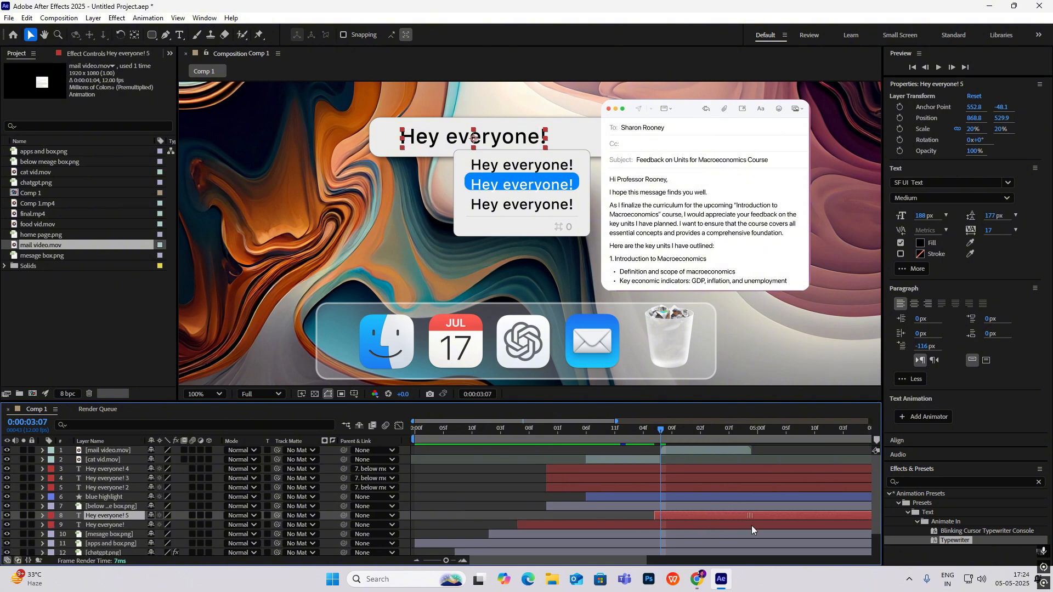
Trim the original "Hey everyone!" layer so it ends at 0:00:03:07, where the duplicate begins.
left_click(684, 526)
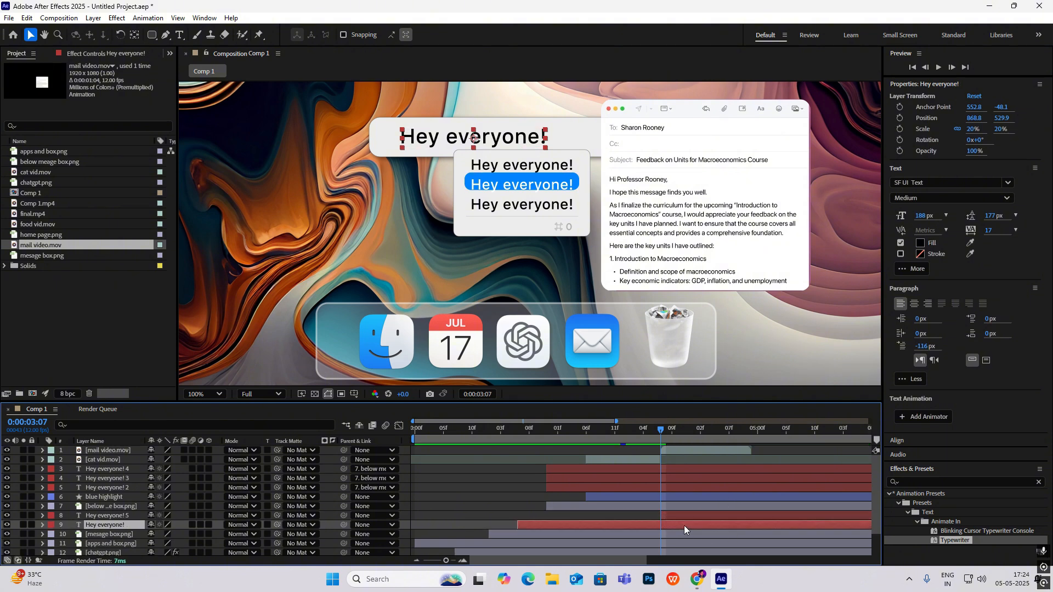
key("alt+]")
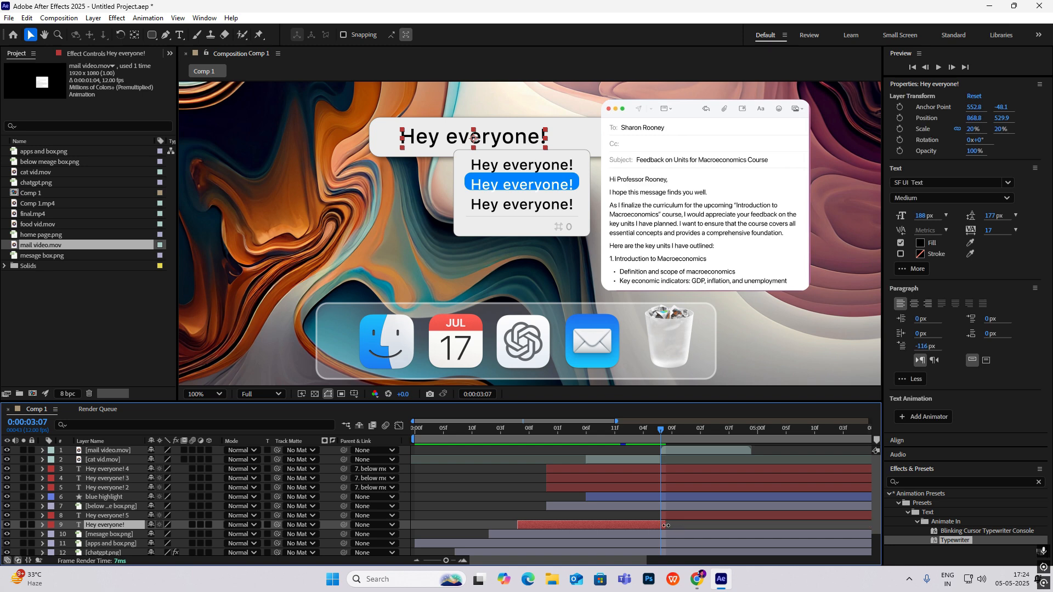
left_click_drag(662, 526, 661, 525)
Change the duplicated message text to "Go and enjoy" and preview the transition between the two messages.
mouse_move(661, 433)
left_mouse_down()
mouse_move(634, 430)
mouse_move(695, 440)
mouse_move(667, 450)
left_mouse_up()
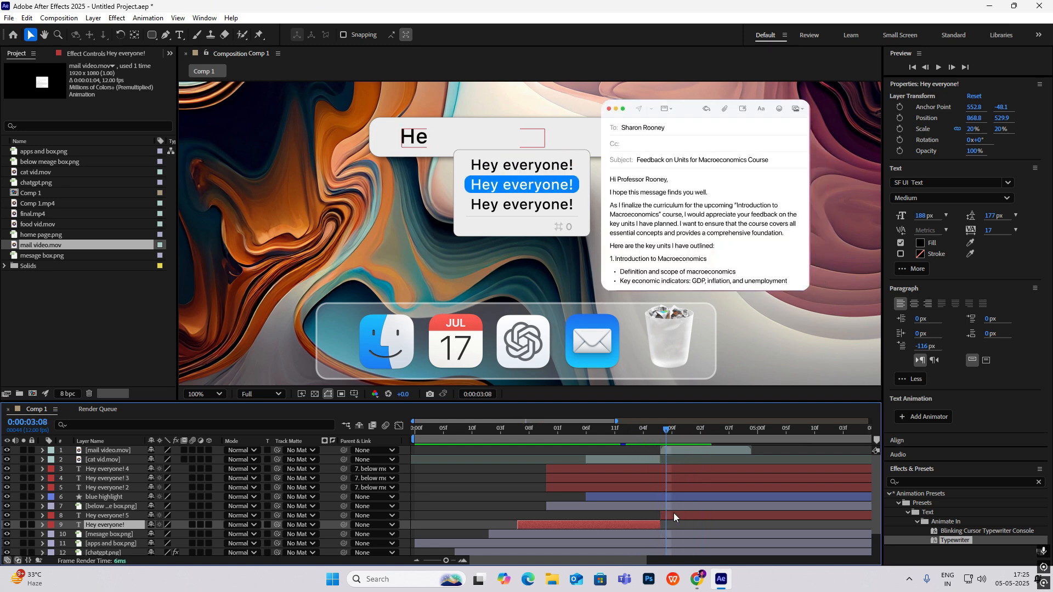
double_click(673, 513)
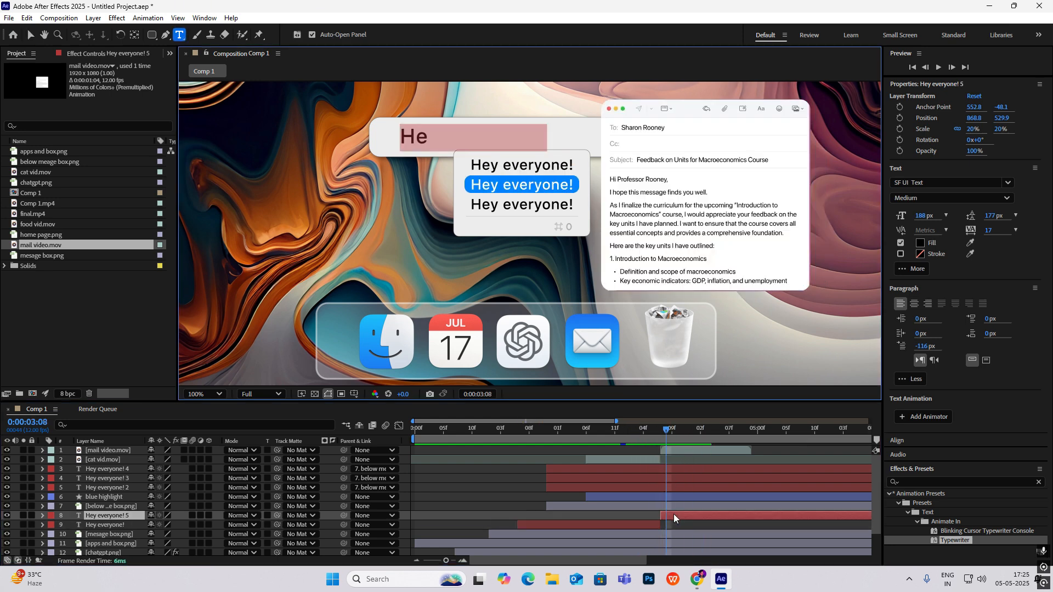
type("Go a")
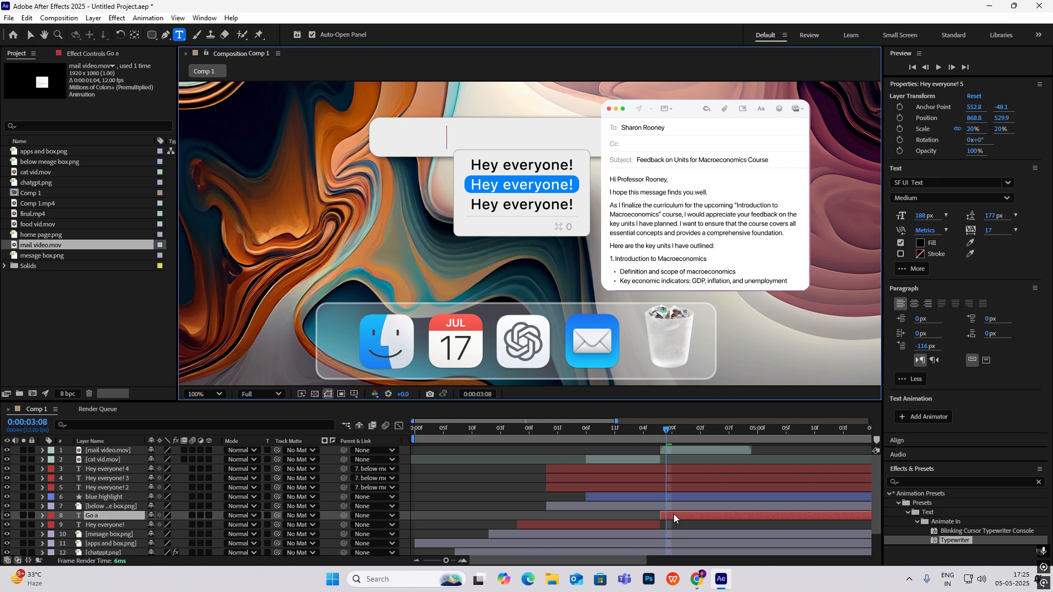
type("nd enjoy")
left_click(508, 474)
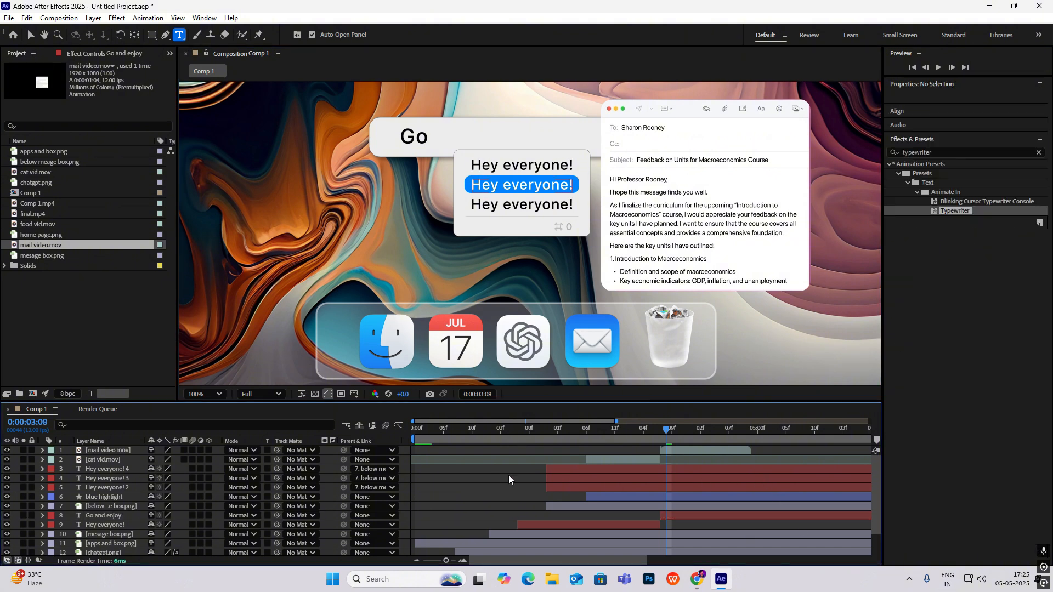
left_click_drag(665, 435, 552, 455)
key("space")
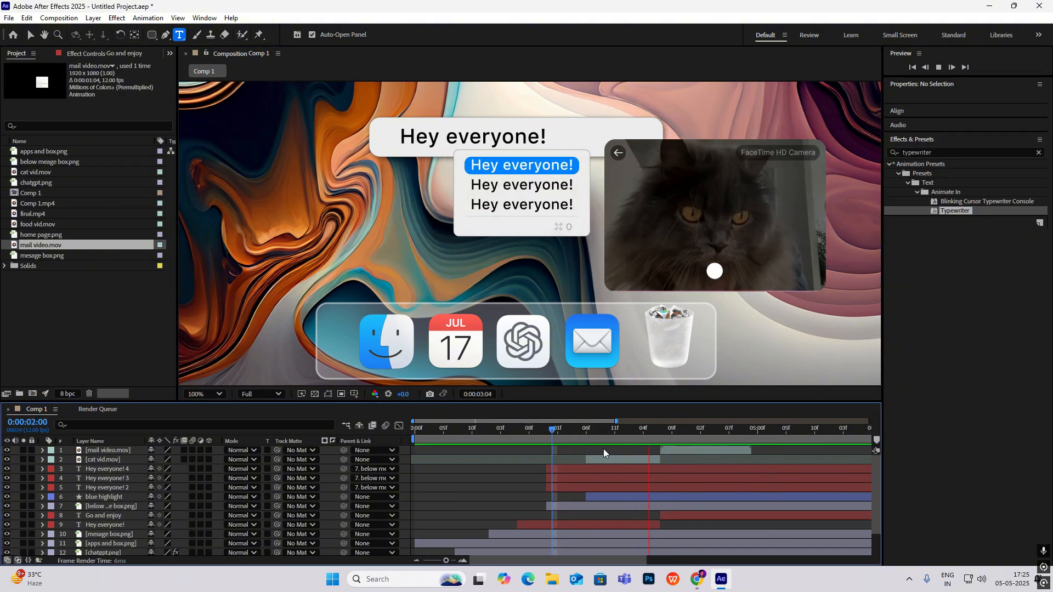
key("space")
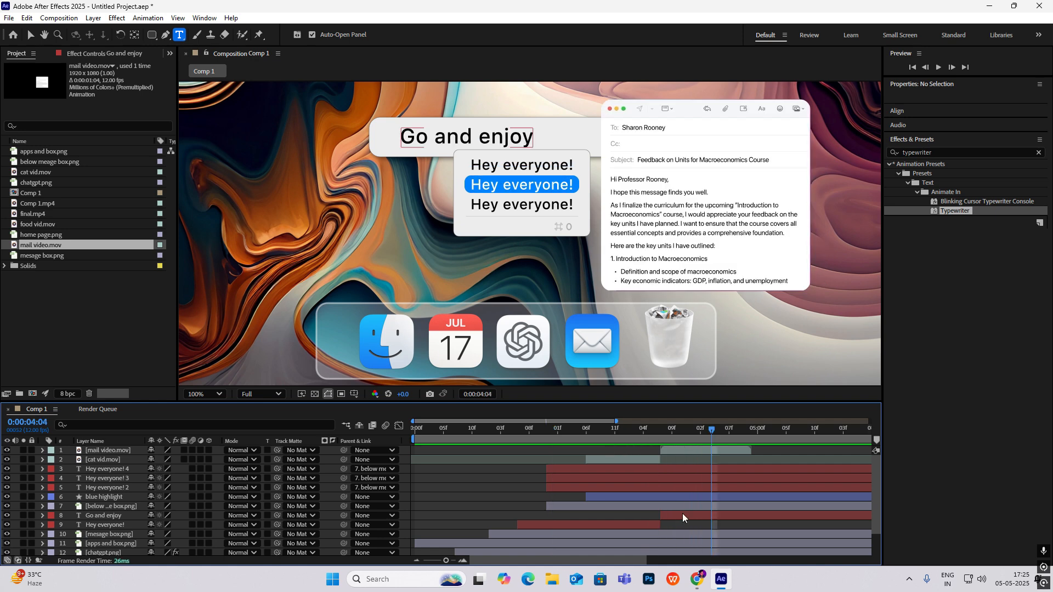
Reveal the typewriter keyframes of the "Go and enjoy" layer and play the composition from the start.
key("u")
key("u")
left_click(102, 515)
key("u")
left_click(639, 433)
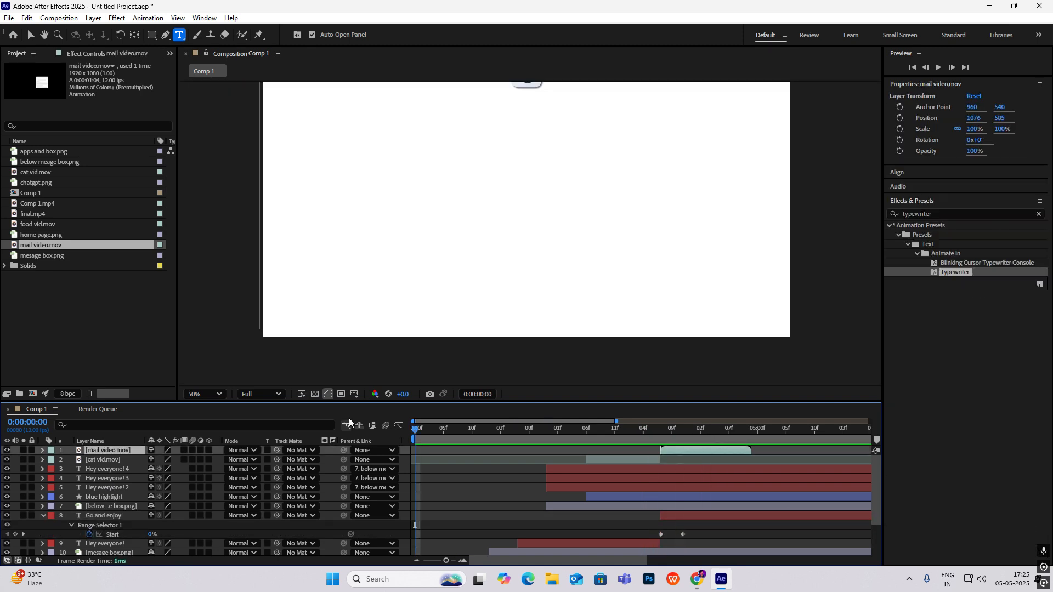
scroll(536, 201, "down", 2)
key("space")
left_click(32, 36)
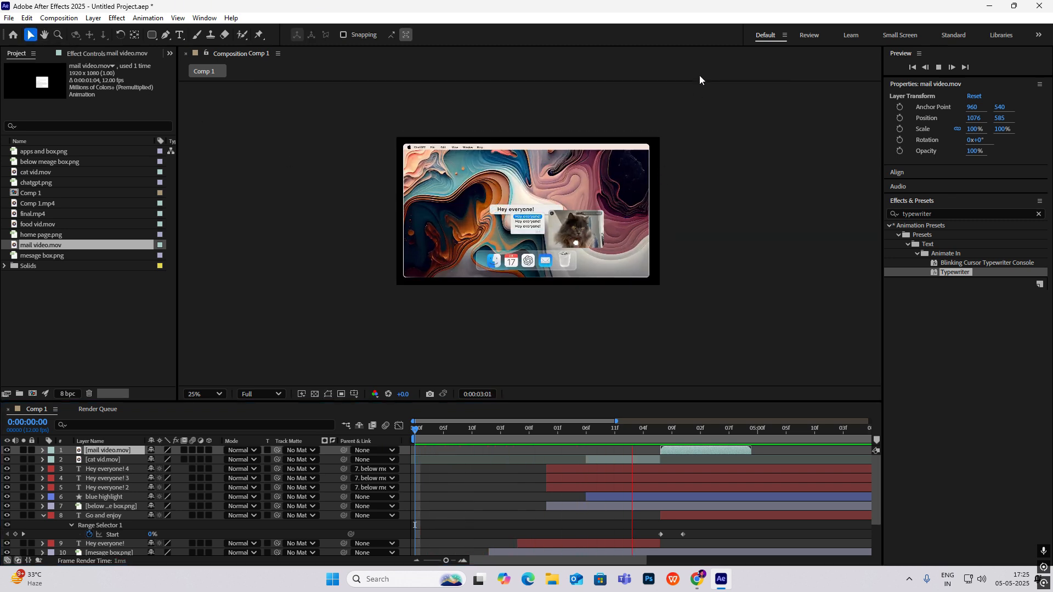
left_click(748, 440)
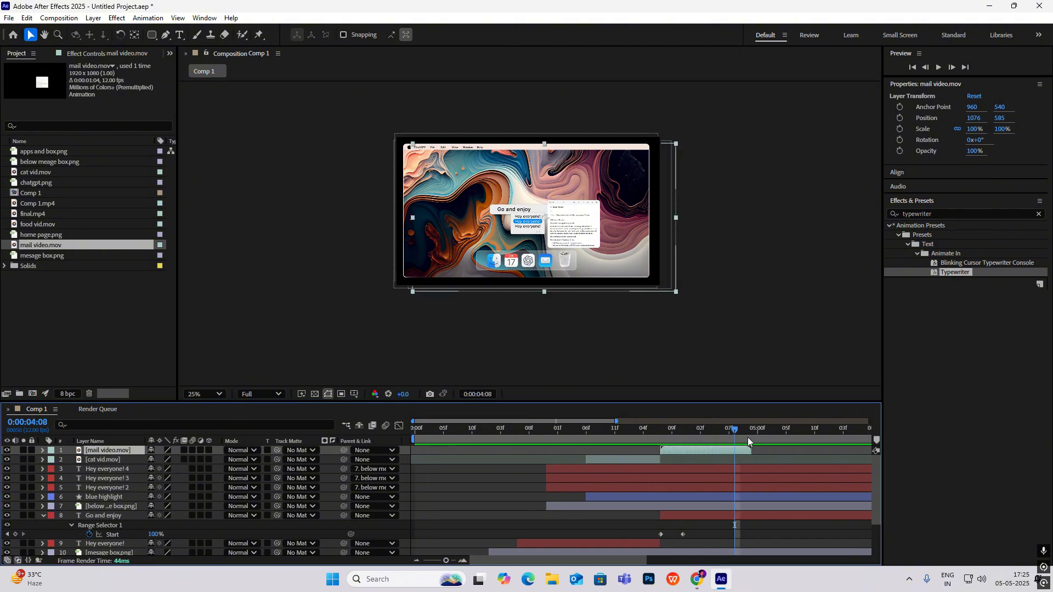
Review the typing of "Go and enjoy" alongside the mail clip between 0:00:03:10 and 0:00:04:02.
scroll(575, 193, "up", 2)
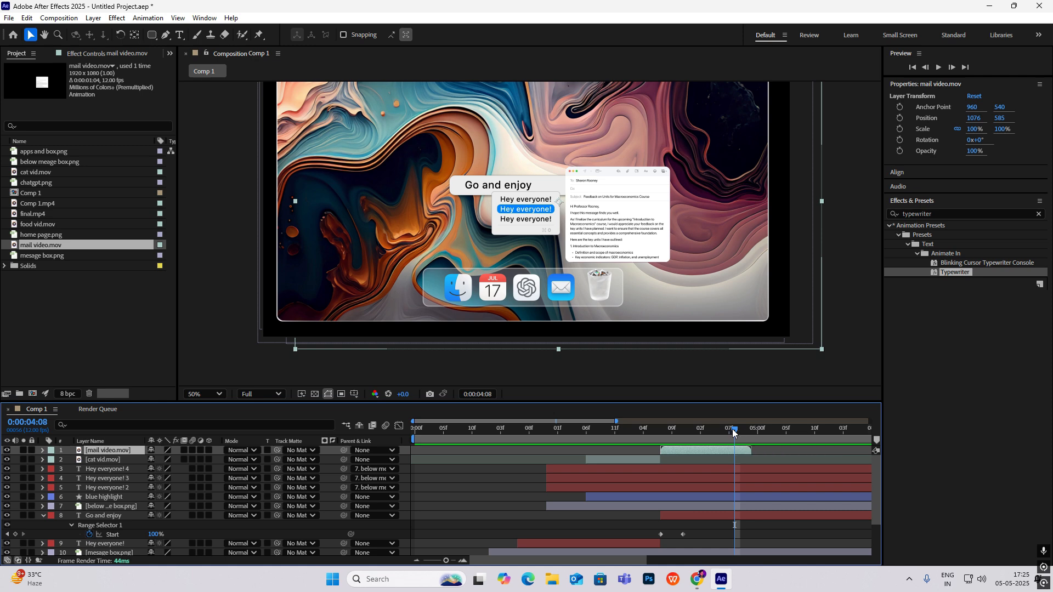
left_click_drag(738, 433, 622, 442)
key("space")
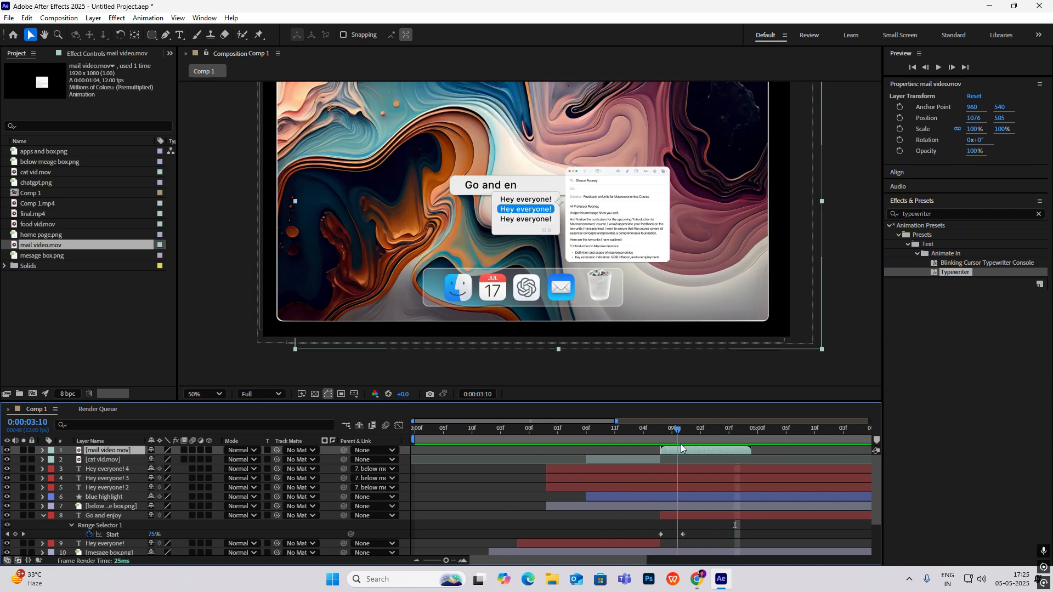
scroll(532, 209, "down", 2)
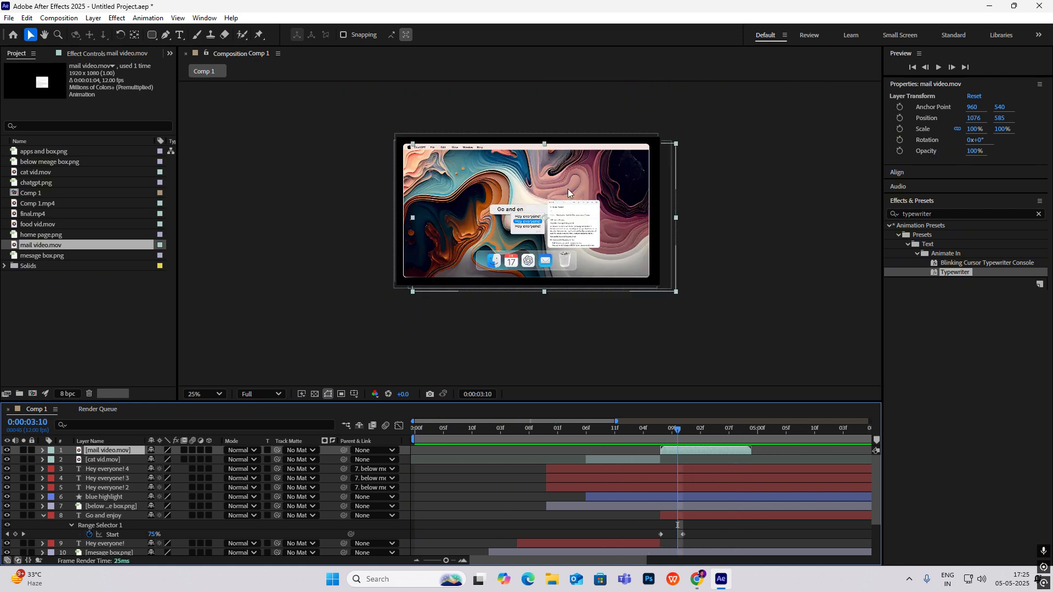
left_click_drag(679, 432, 700, 461)
key("period")
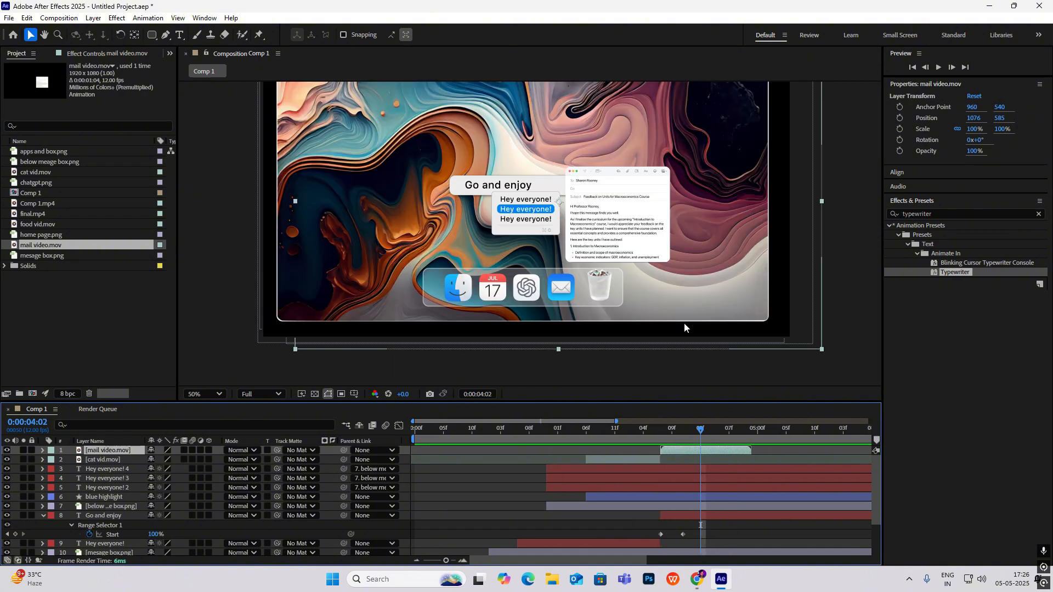
left_click_drag(701, 435, 684, 452)
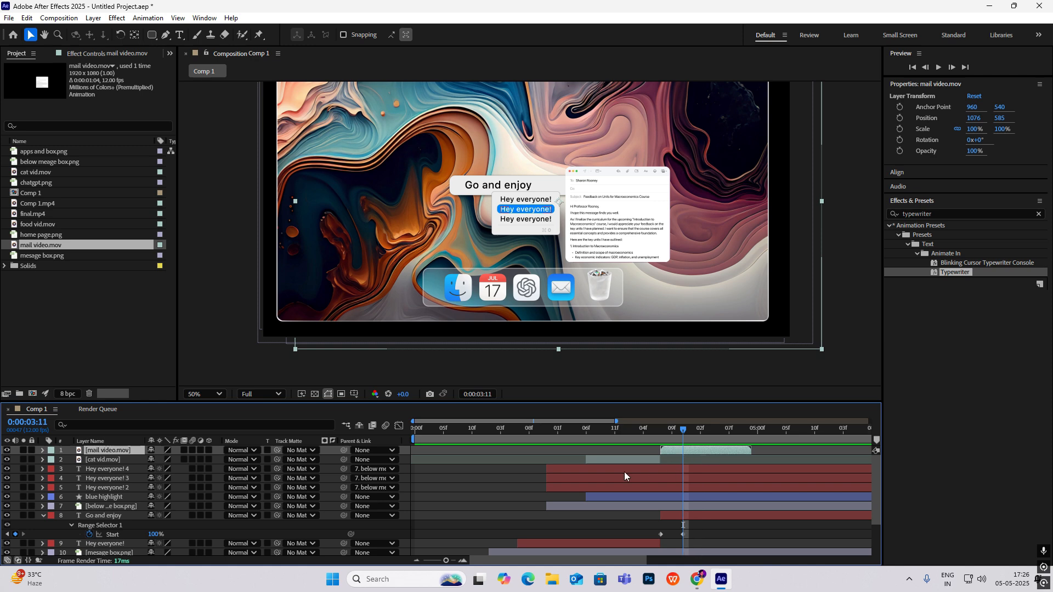
Trim the below-message box, blue highlight and the three pop-up "Hey everyone!" text layers to end at 0:00:03:11.
left_click(43, 515)
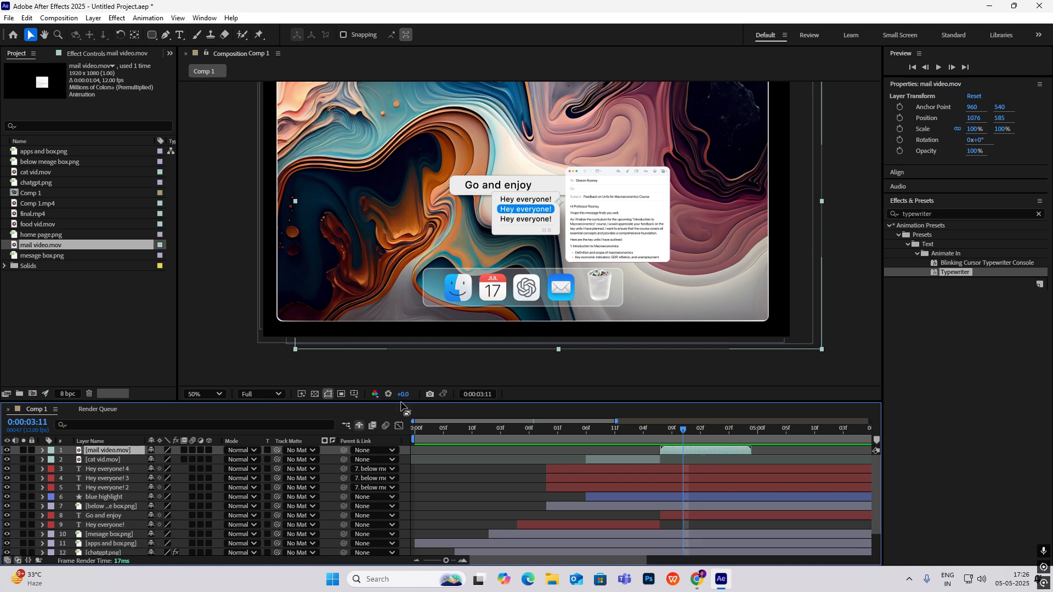
left_click(127, 507)
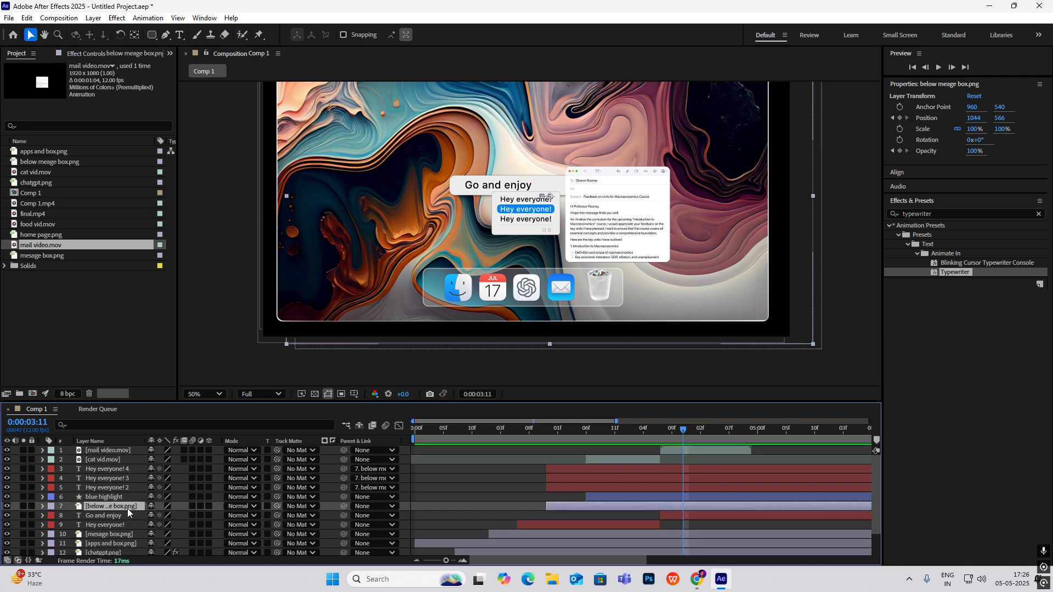
key("alt+]")
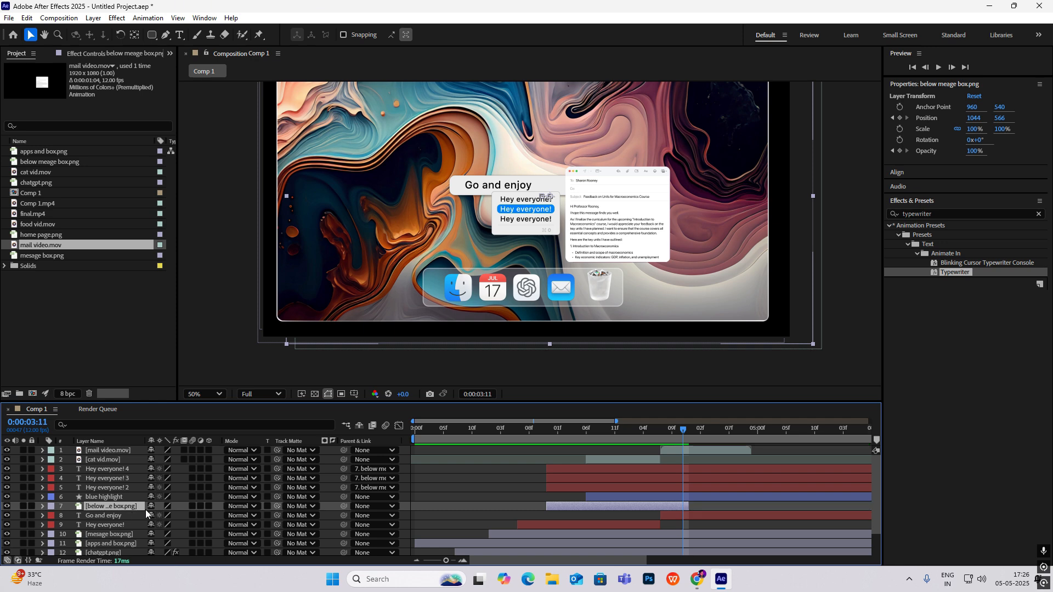
left_click(113, 497)
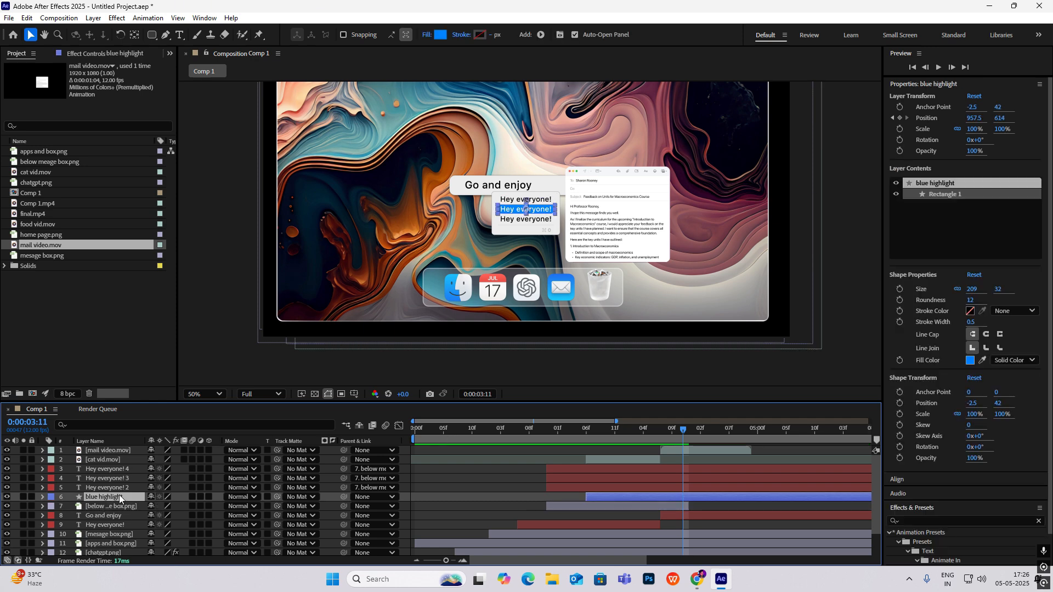
left_click(122, 487, "ctrl")
left_click(127, 478, "ctrl")
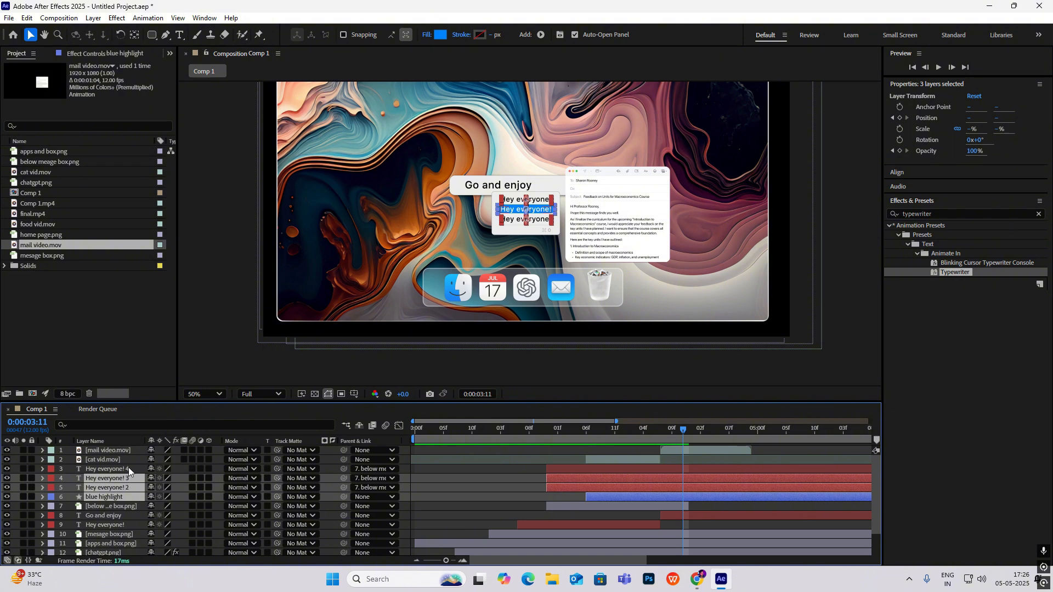
left_click(129, 468, "ctrl")
key("alt+]")
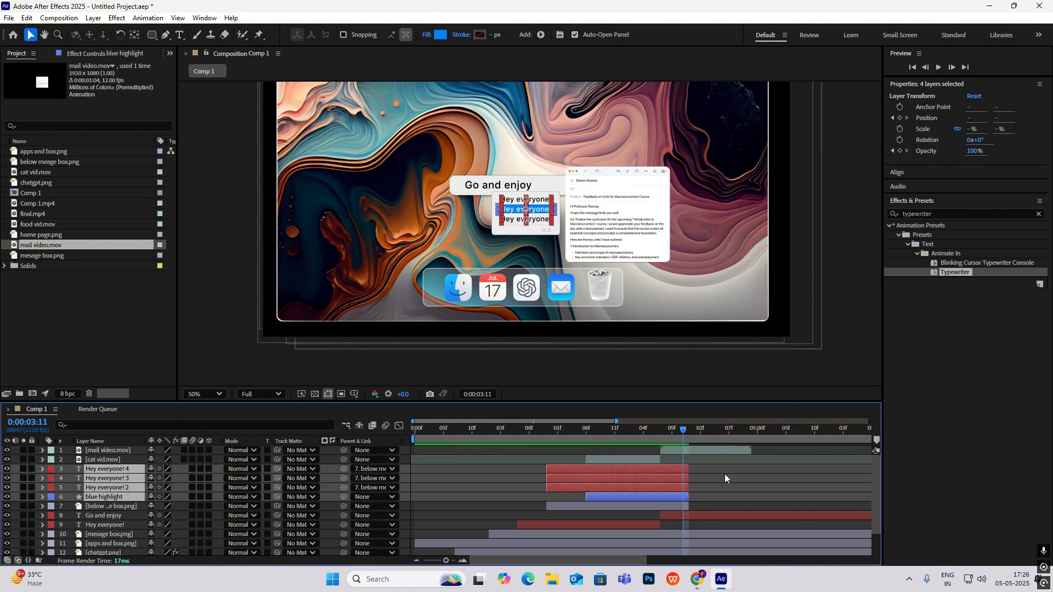
left_click_drag(689, 468, 686, 469)
Preview how the pop-up and the "Go and enjoy" message play from 0:00:01:08 to just past 0:00:04:00.
left_click_drag(684, 433, 751, 482)
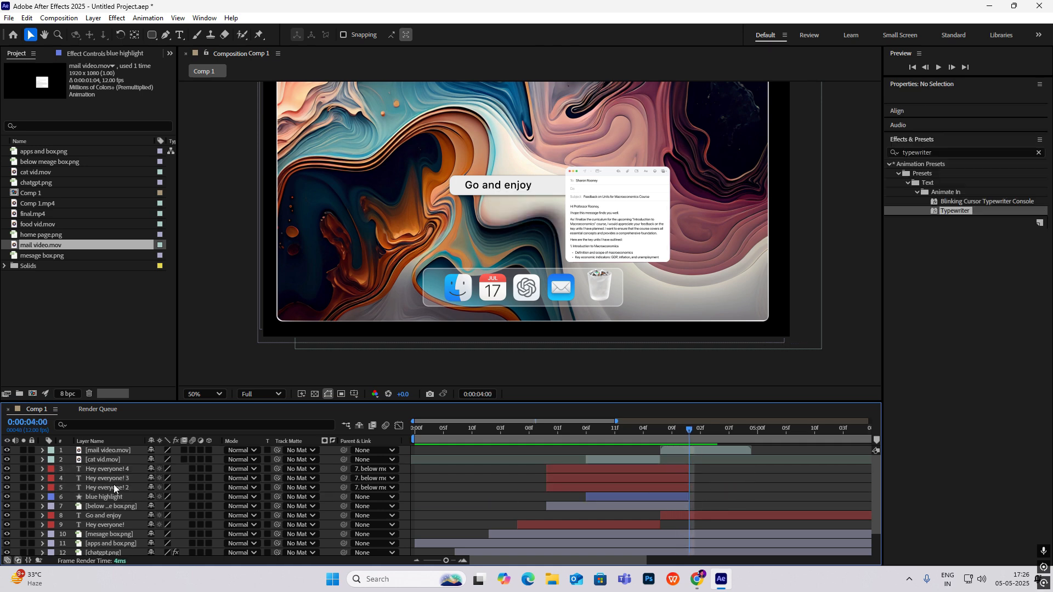
left_click_drag(689, 435, 529, 433)
key("space")
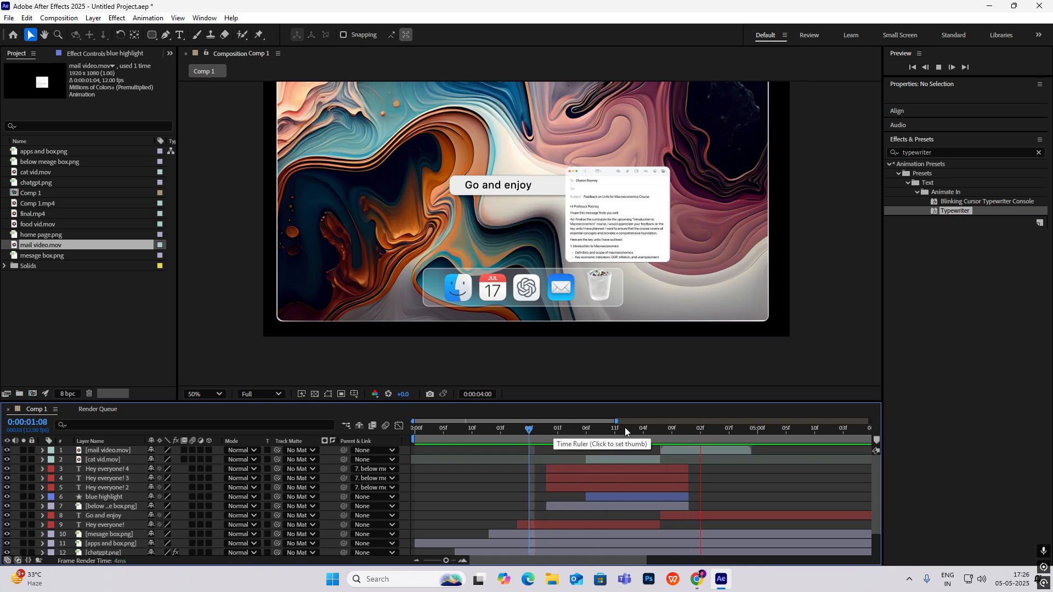
key("space")
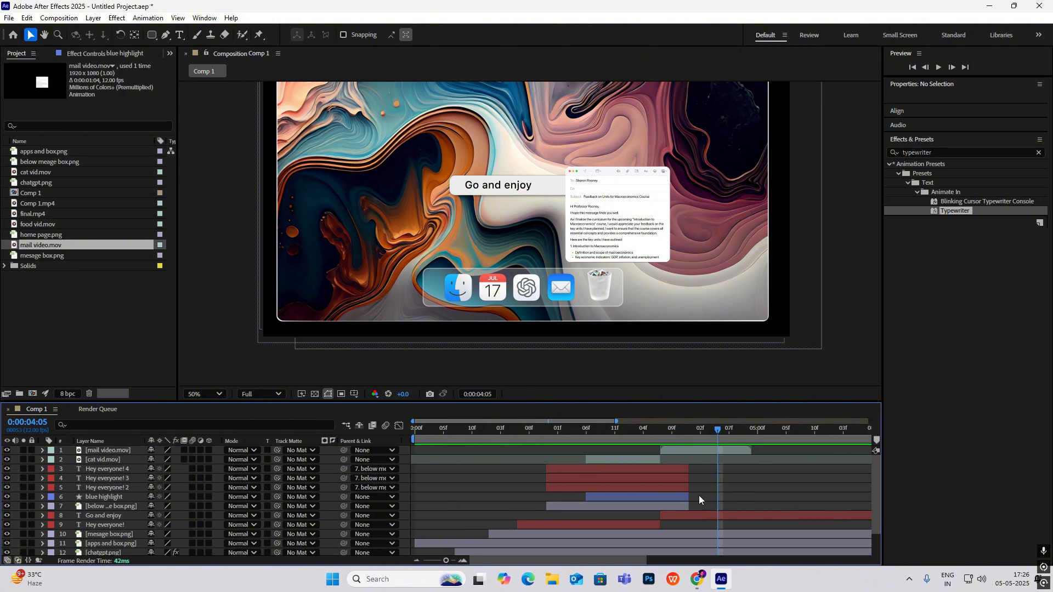
Extend the below-message box, blue highlight and three pop-up text layers to 0:00:04:05, and trim mail video.mov to end there too.
left_click(110, 506)
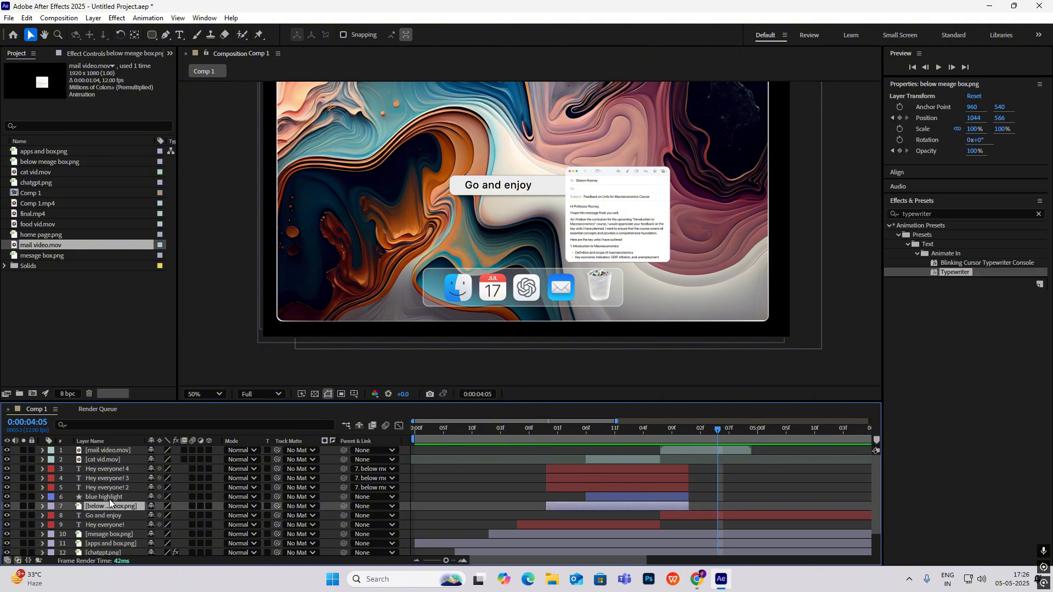
left_click(121, 497, "shift")
left_click(122, 487, "shift")
left_click(125, 479, "shift")
left_click(126, 469, "shift")
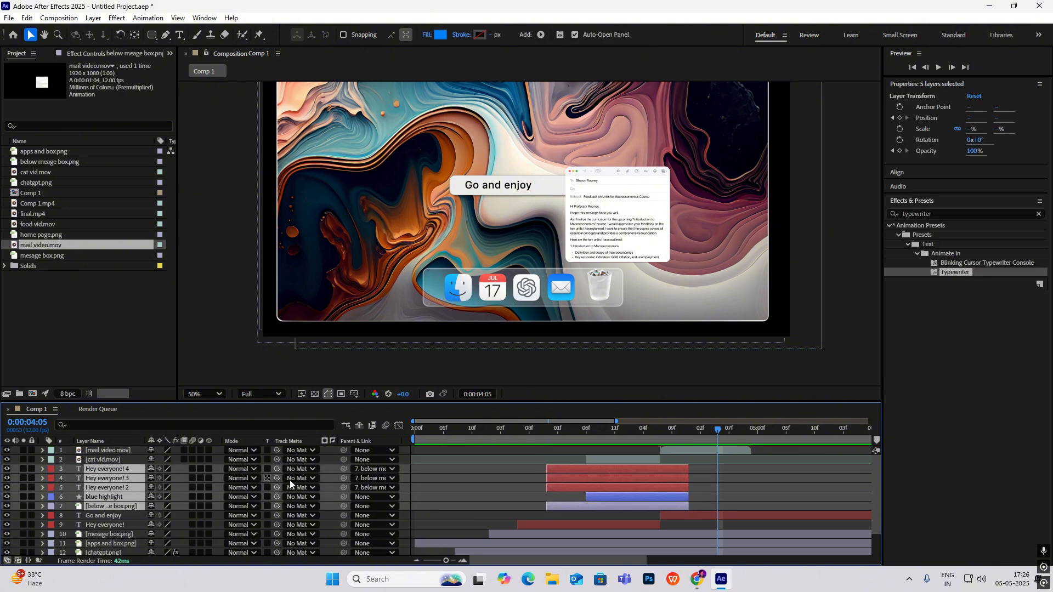
double_click(687, 468)
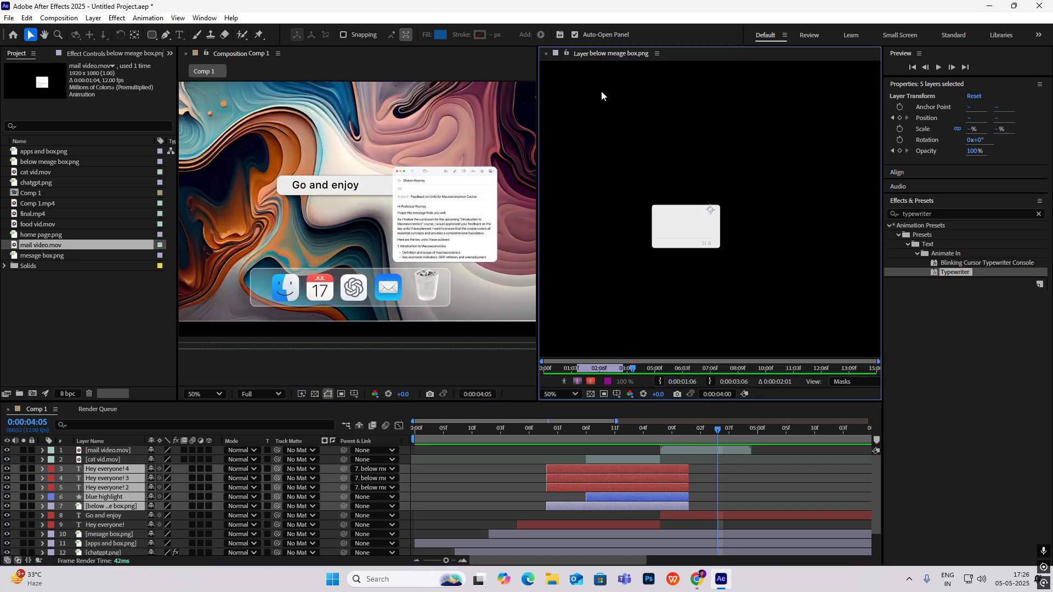
left_click(546, 53)
left_click_drag(688, 478, 718, 472)
left_click_drag(718, 430, 716, 460)
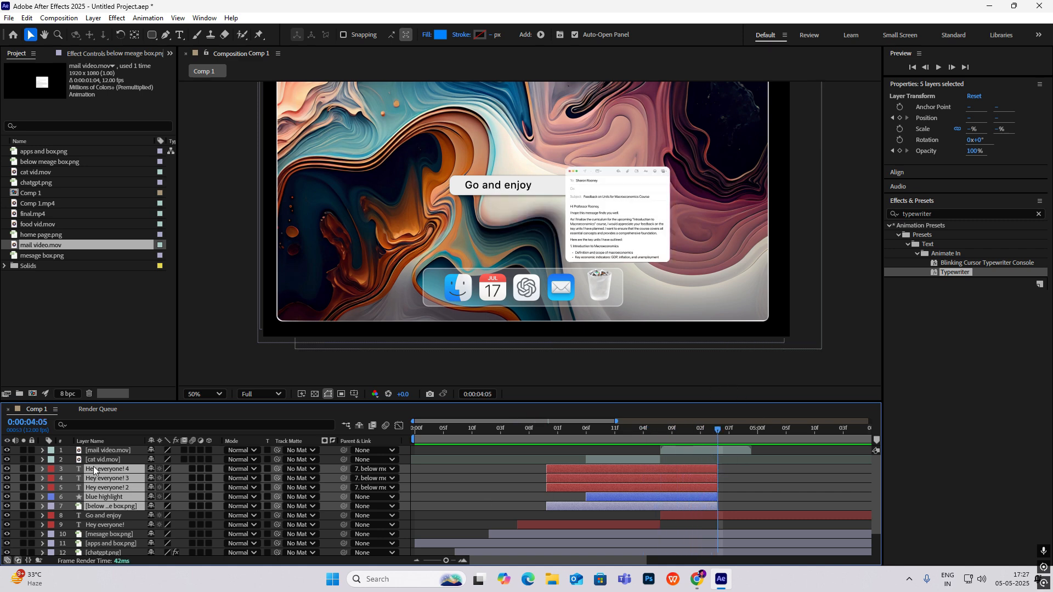
left_click(105, 450)
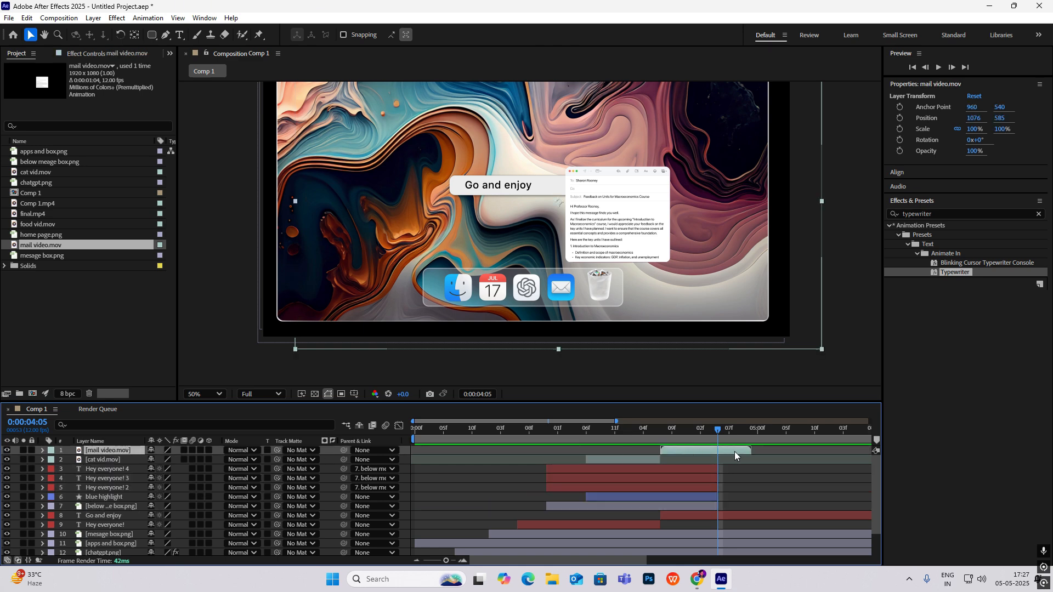
left_click_drag(723, 452, 716, 474)
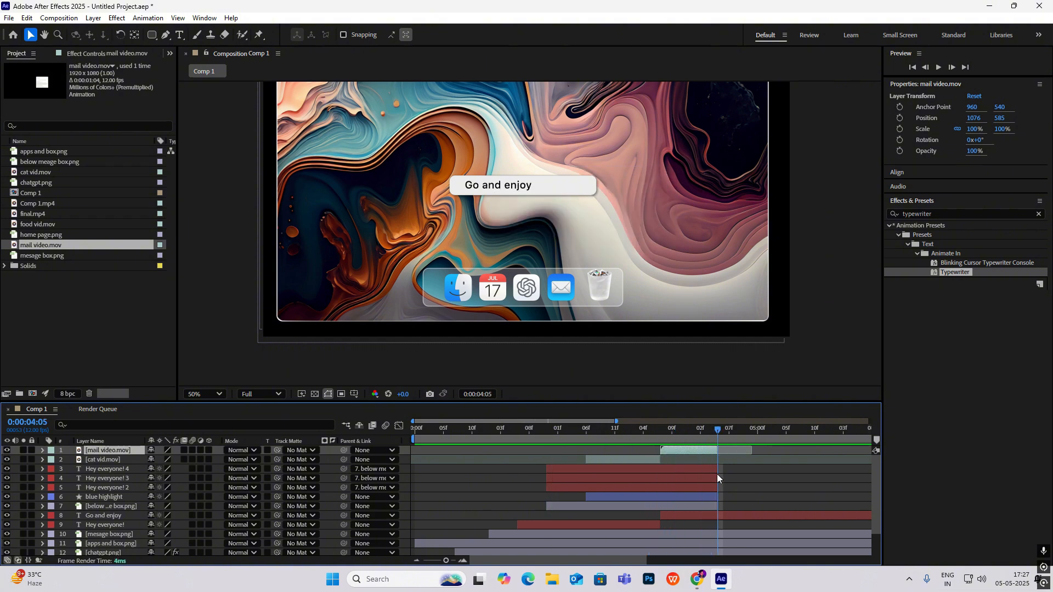
Copy the typewriter Start keyframes of "Go and enjoy" to 0:00:04:05 and time-reverse the copies so the text deletes itself.
left_click(510, 189)
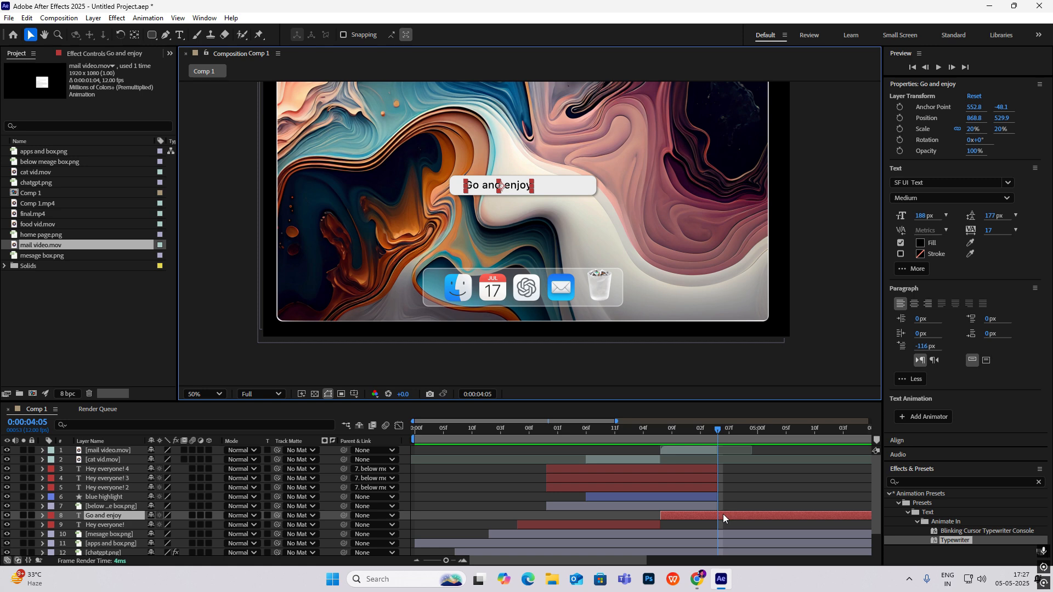
key("u")
left_click_drag(714, 536, 656, 528)
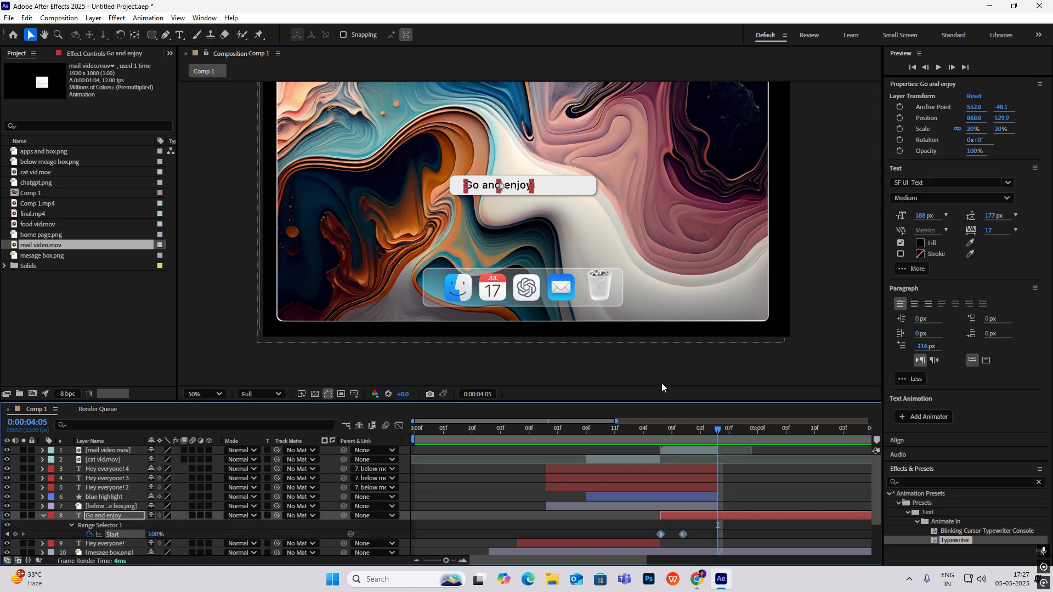
key("ctrl+v")
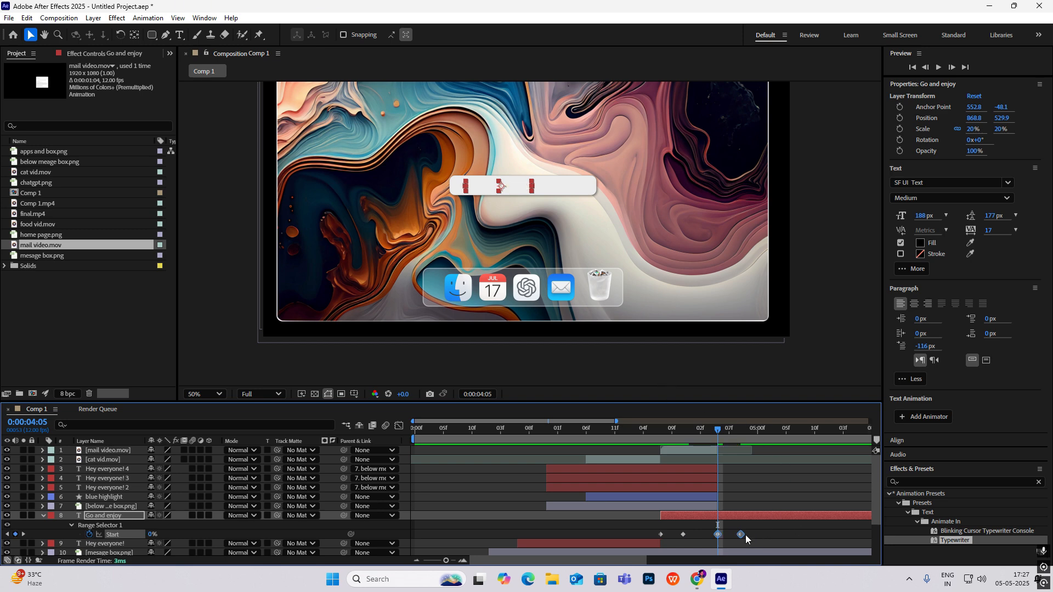
right_click(742, 535)
mouse_move(777, 532)
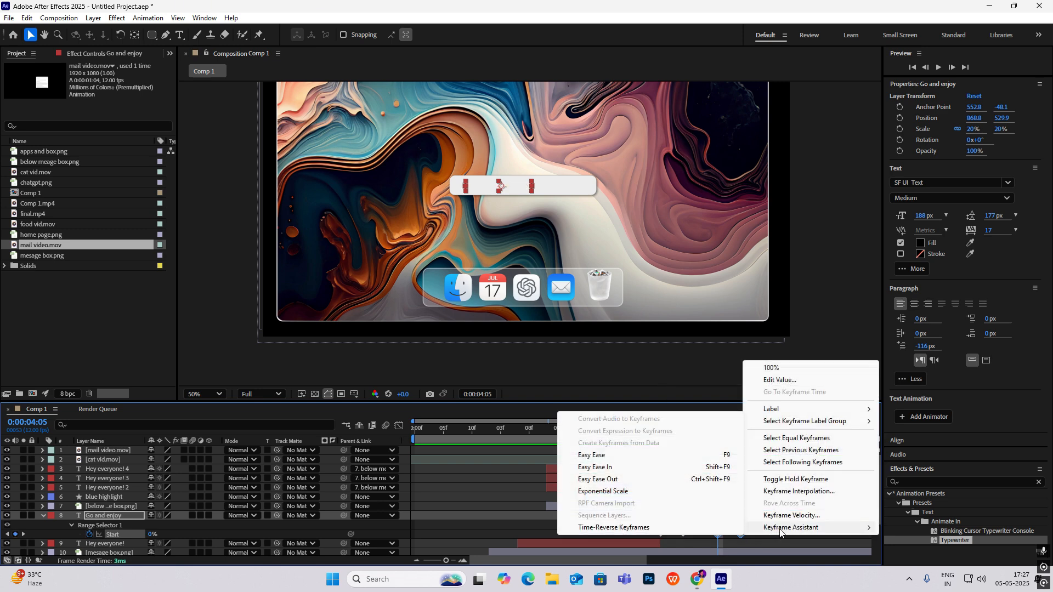
left_click(658, 528)
Review the message being typed and erased between 0:00:03:10 and 0:00:04:11, and collapse its keyframes.
left_click(678, 431)
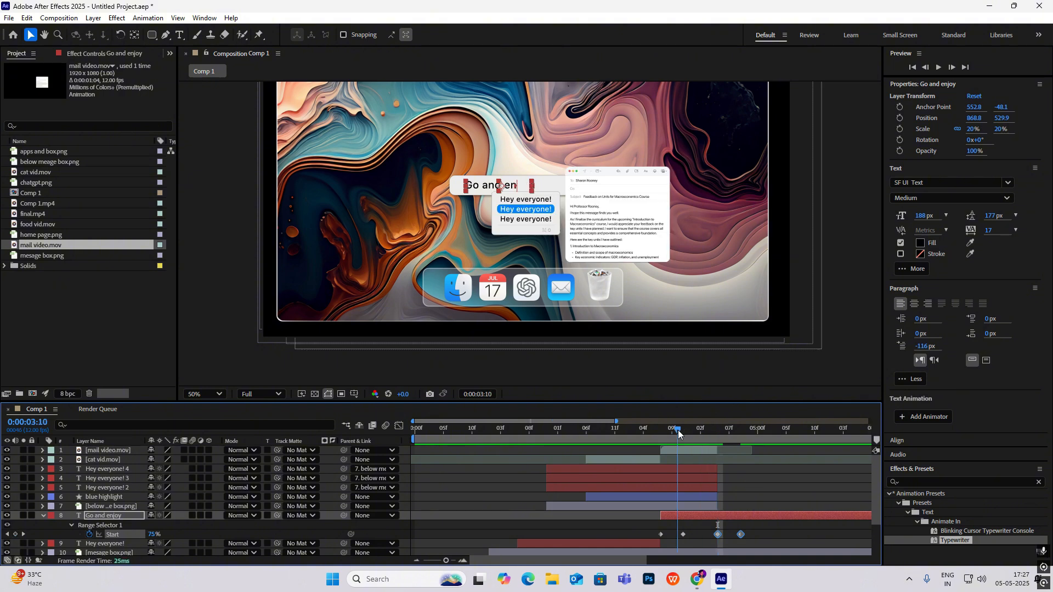
left_click_drag(678, 430, 753, 439)
scroll(594, 262, "down", 2)
left_click(797, 243)
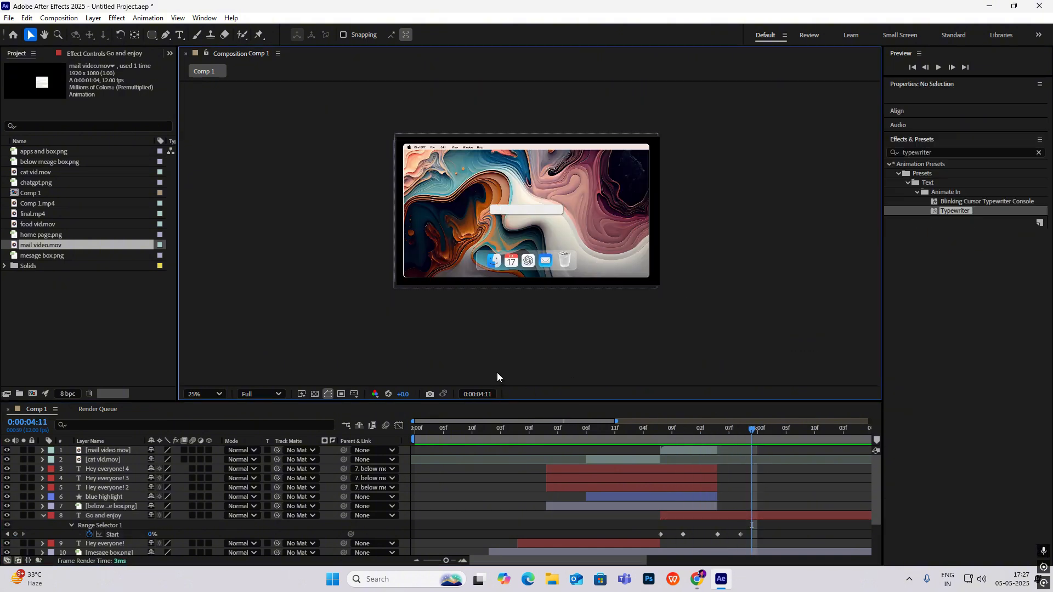
left_click(42, 516)
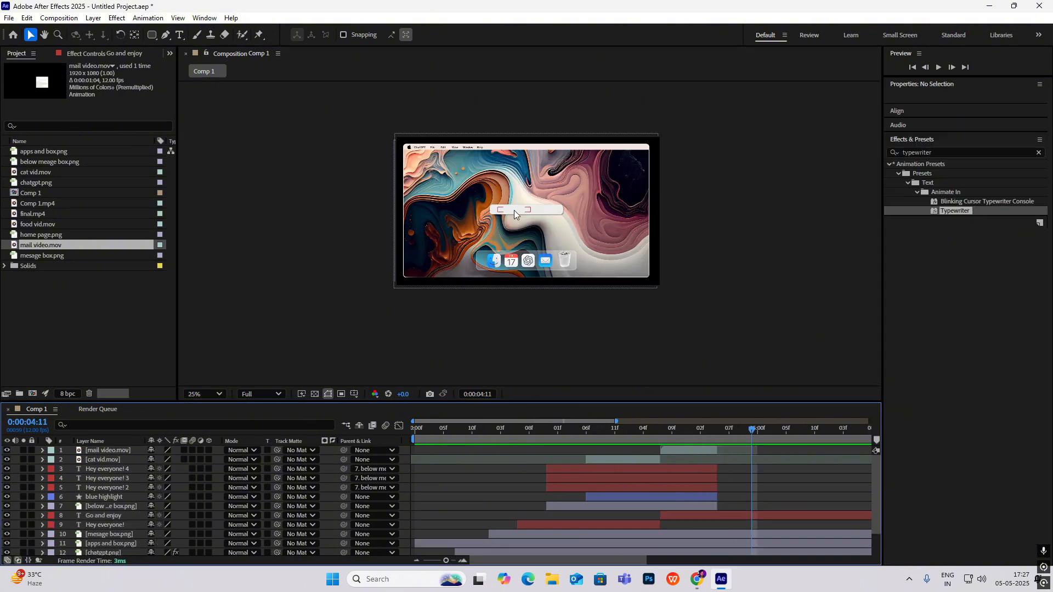
Parent the mesage box.png and apps and box.png layers to home page.png.
scroll(109, 494, "down", 3)
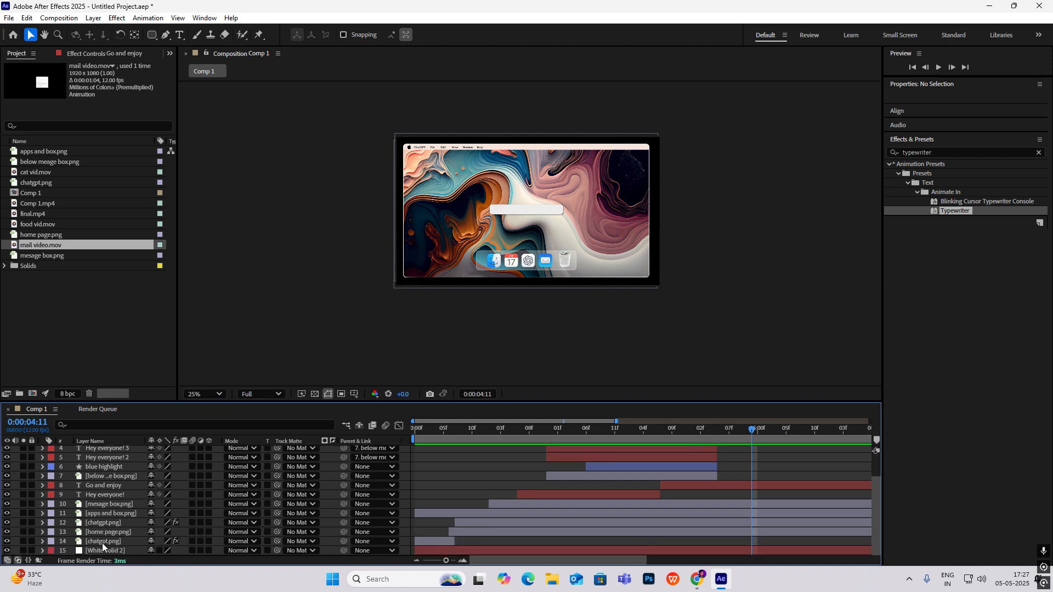
left_click(107, 505)
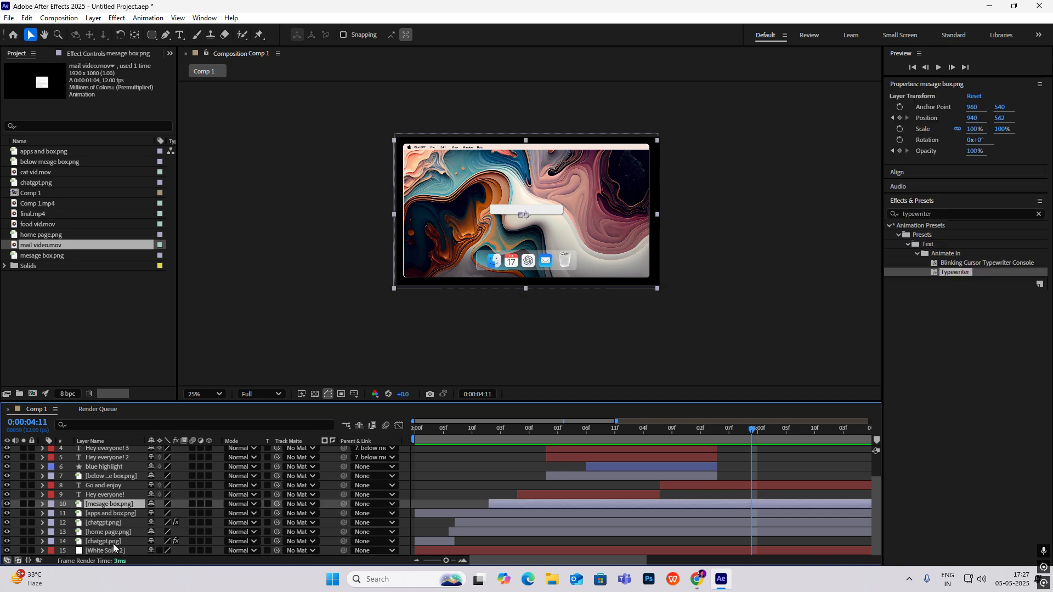
left_click(119, 514, "ctrl")
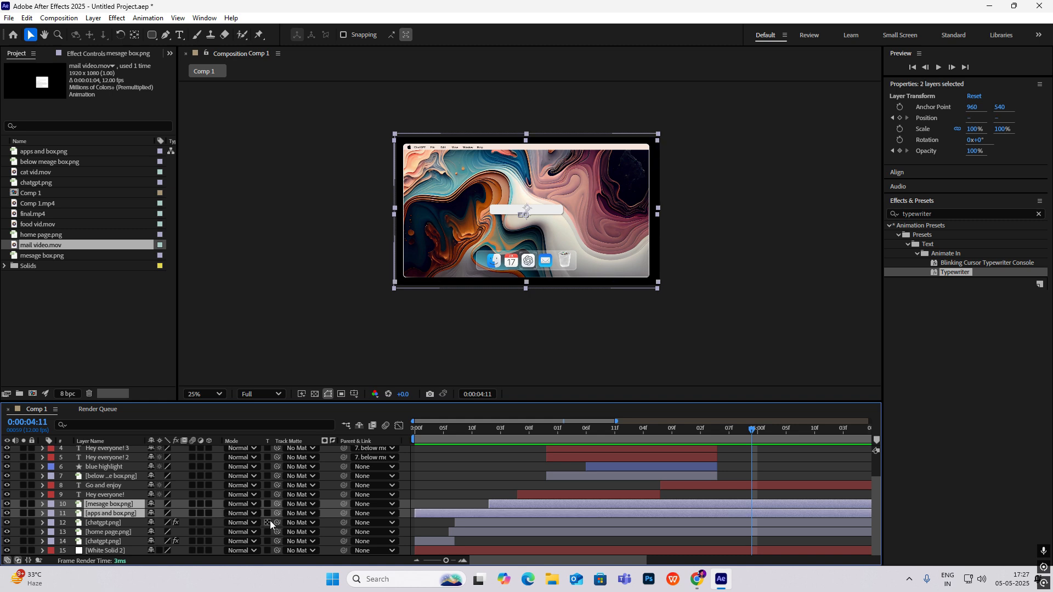
left_click_drag(343, 503, 107, 531)
Paste a copy of the home page.png layer's two Scale keyframes at 0:00:05:01.
mouse_move(746, 433)
left_mouse_down()
mouse_move(696, 436)
mouse_move(762, 430)
left_mouse_up()
left_click(501, 550)
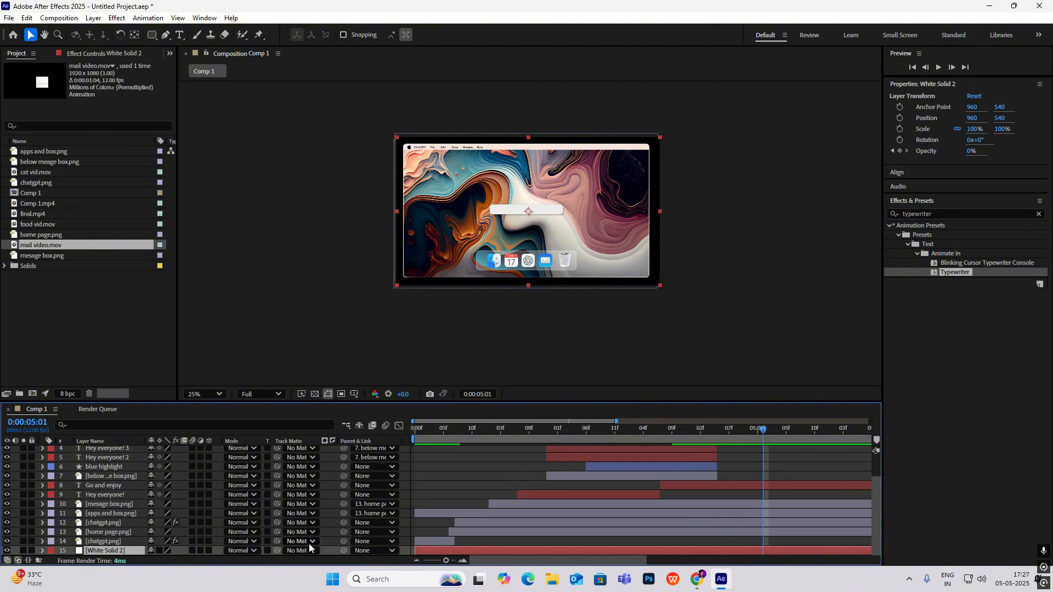
left_click(112, 532)
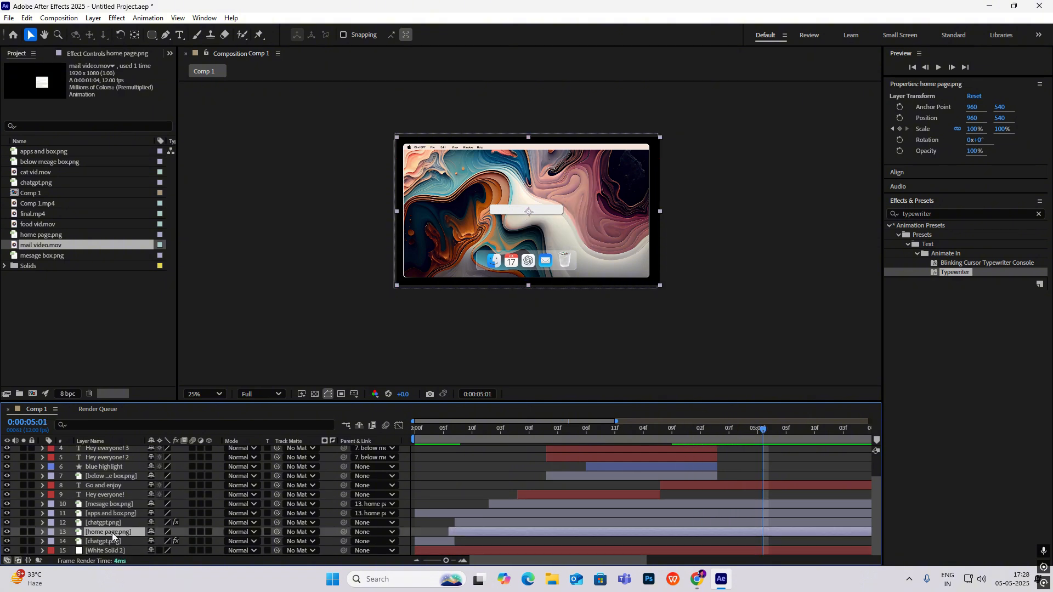
key("s")
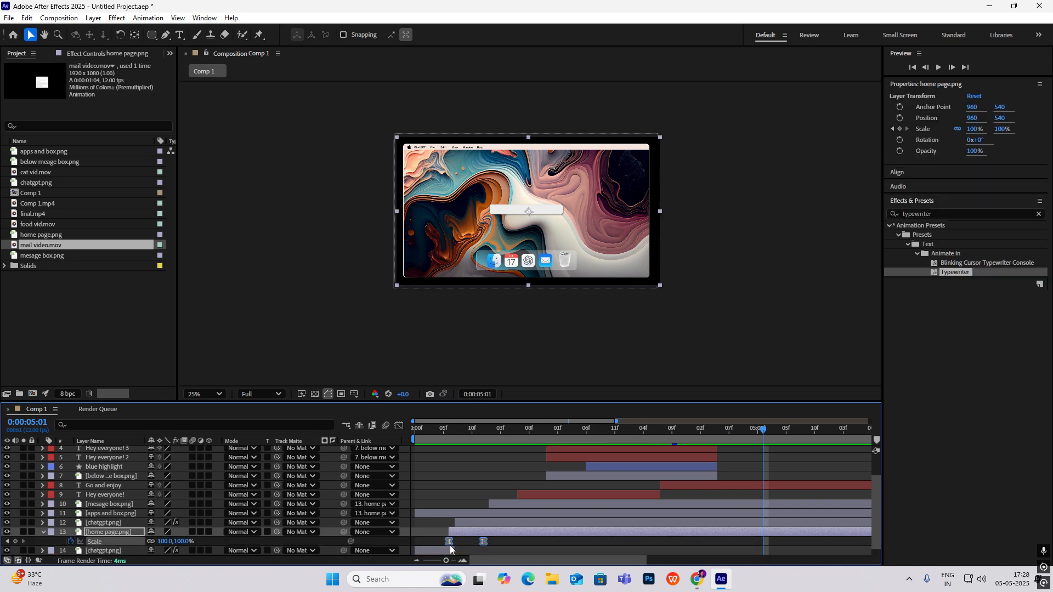
key("ctrl+v")
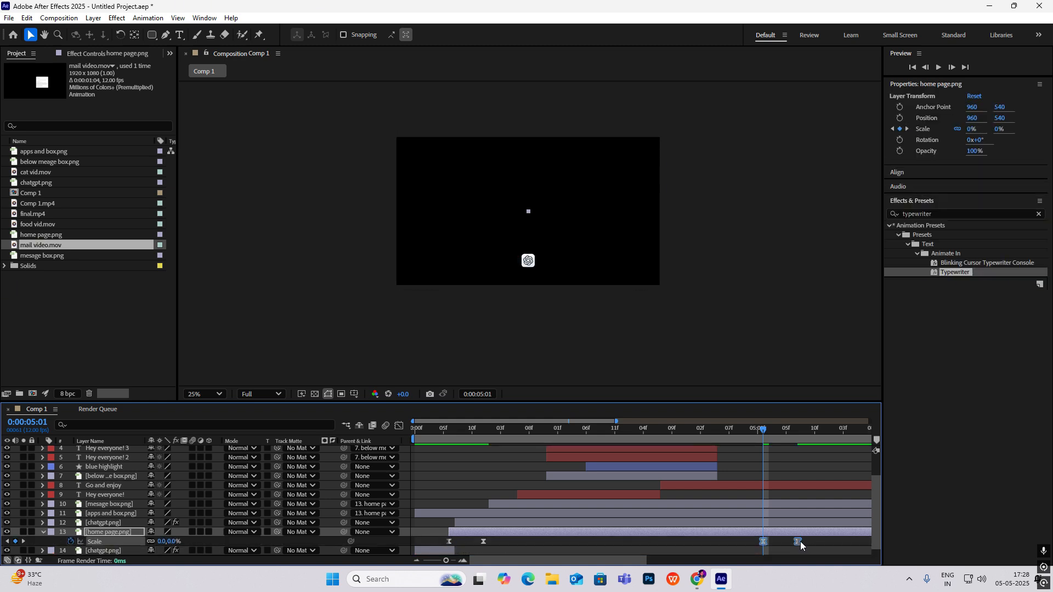
Time-reverse the copied Scale keyframes so home page.png shrinks from 100% to 0%, and collapse the layer's properties.
right_click(806, 543)
right_click(798, 542)
right_click(797, 542)
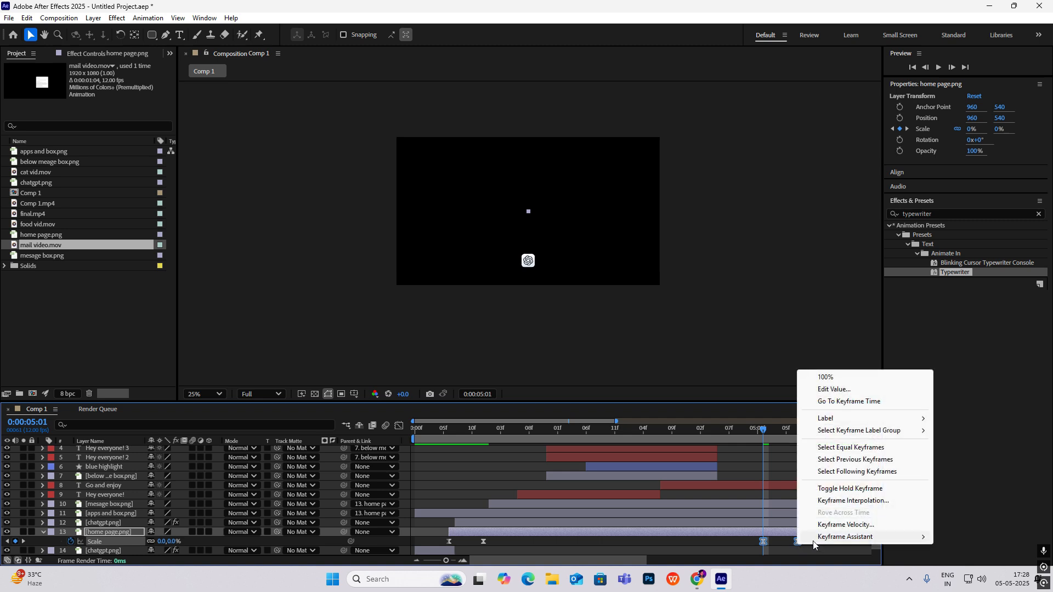
mouse_move(829, 542)
left_click(675, 538)
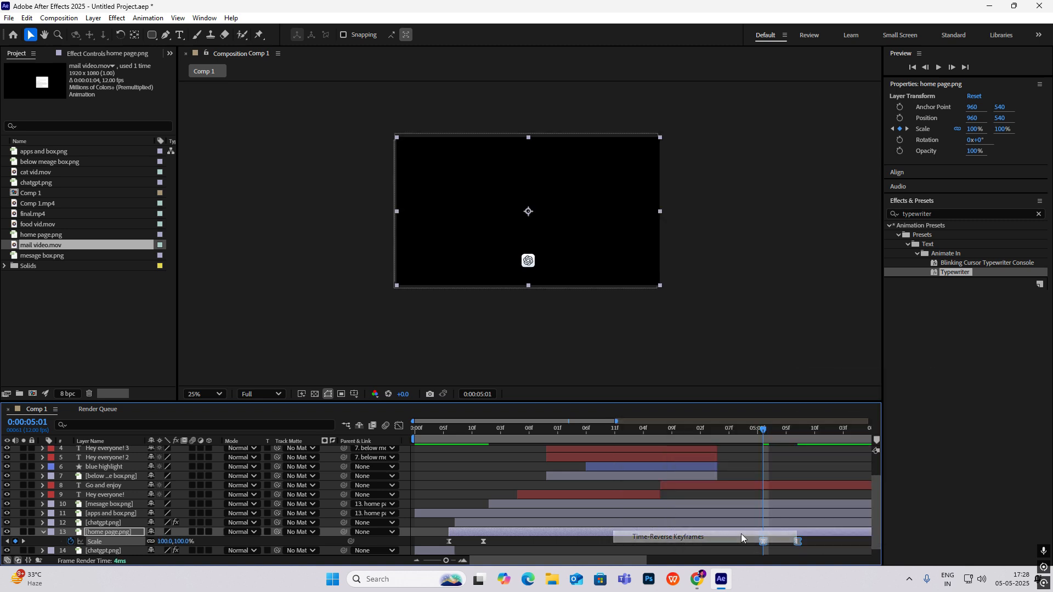
left_click_drag(771, 436, 740, 463)
key("k")
key("u")
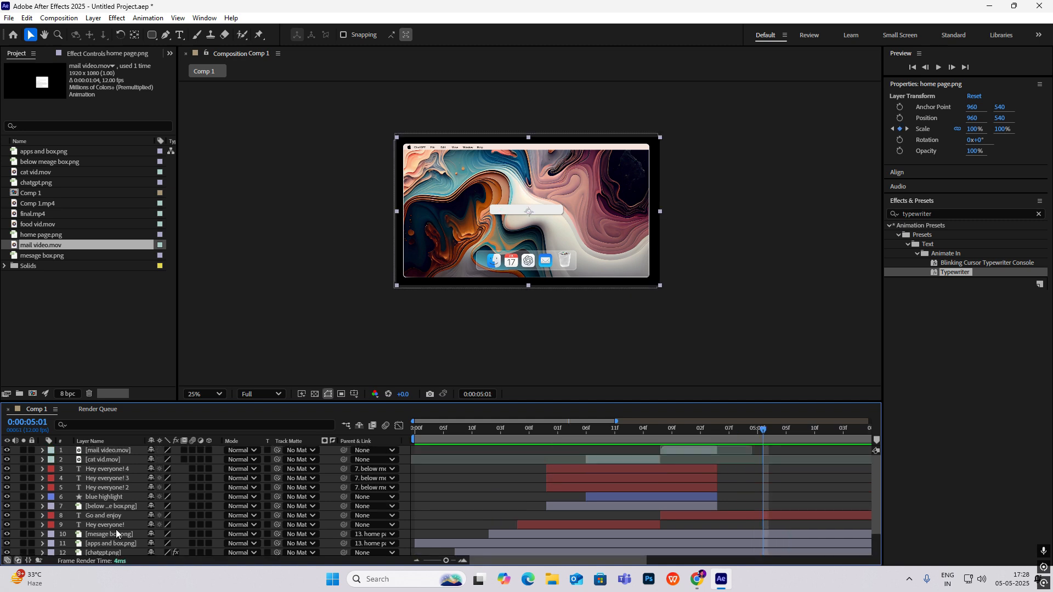
Trim the upper chatgpt.png icon layer to end at 0:00:04:05 and split it at that frame.
scroll(116, 528, "down", 1)
left_click(111, 526)
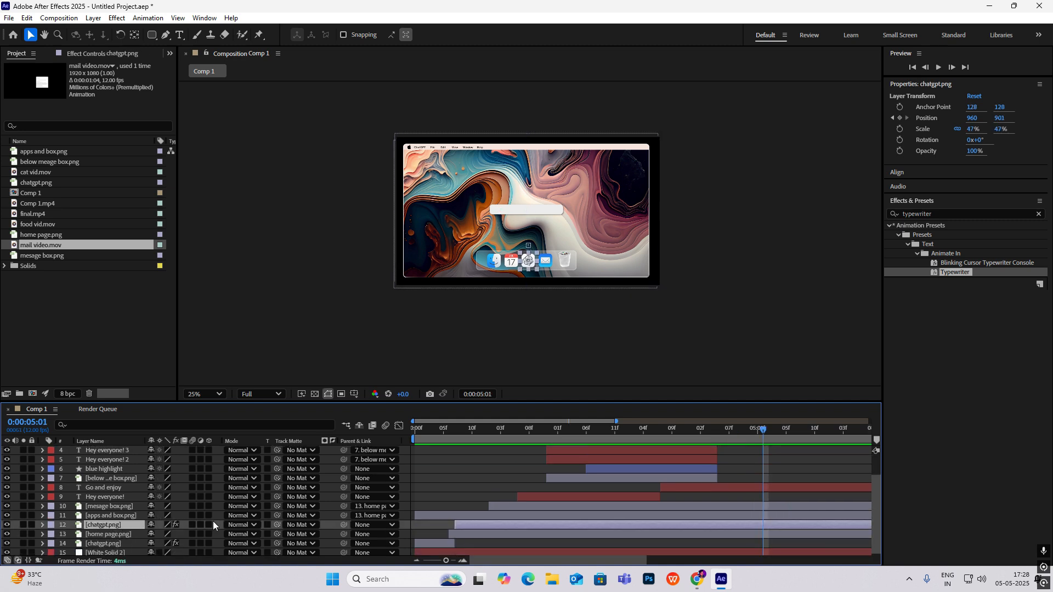
left_click_drag(757, 421, 718, 426)
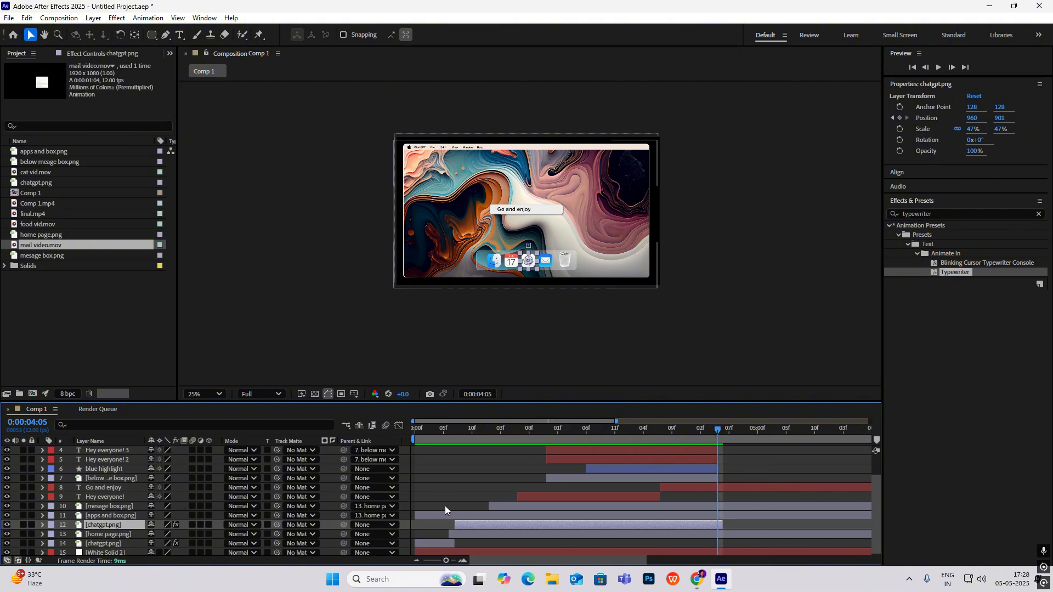
key("ctrl+shift+d")
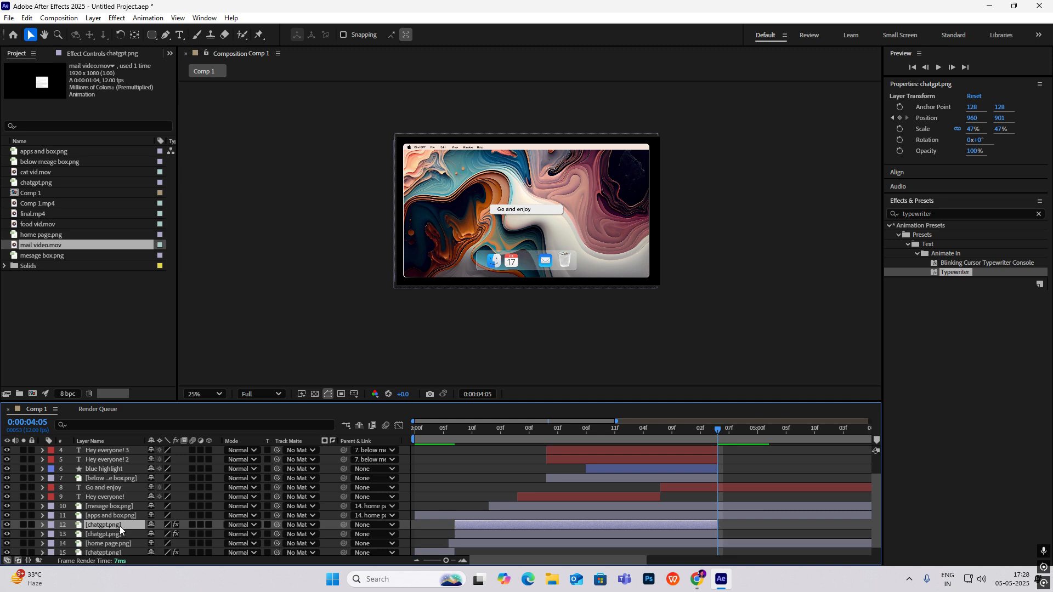
Remove the Position keyframes from the upper chatgpt.png layer and shift the layer to start at 0:00:04:05.
key("p")
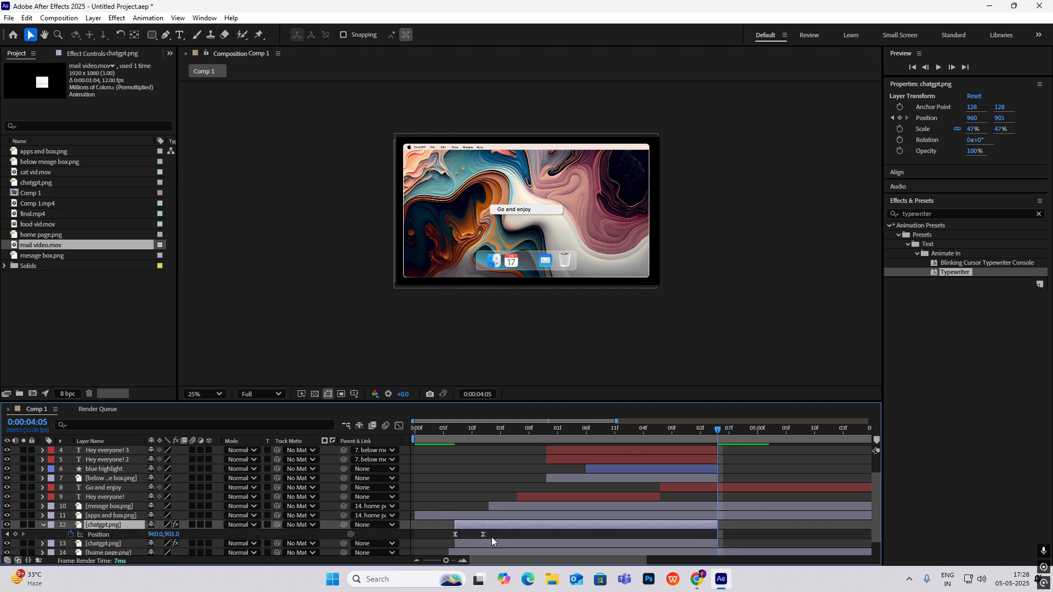
left_click_drag(491, 540, 429, 535)
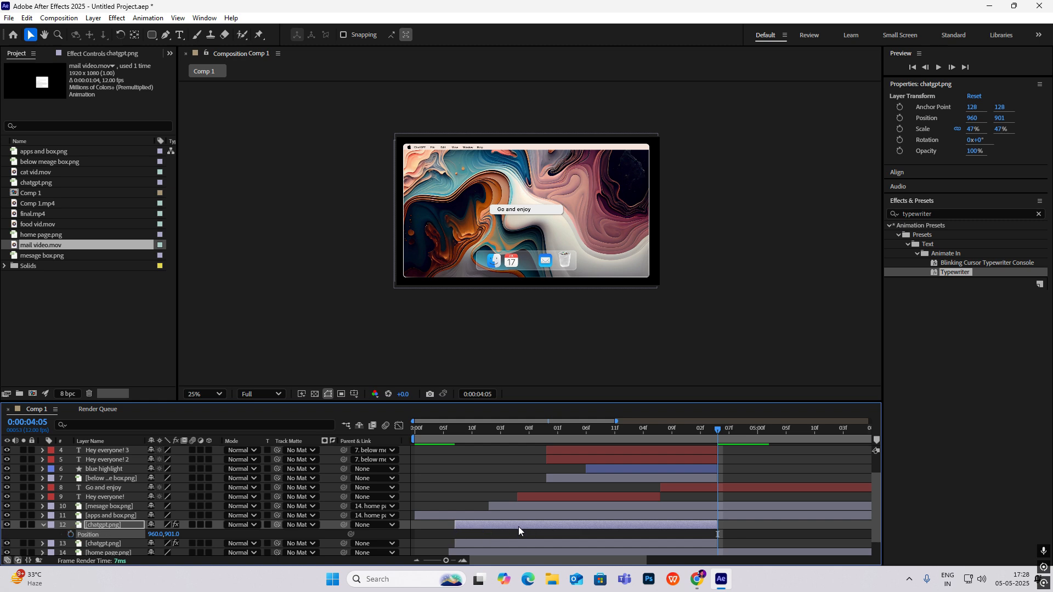
left_click_drag(518, 526, 781, 518)
At 0:00:05:06, move the ChatGPT icon straight up to the composition's centre, at about 960, 539.
left_click_drag(706, 425, 791, 452)
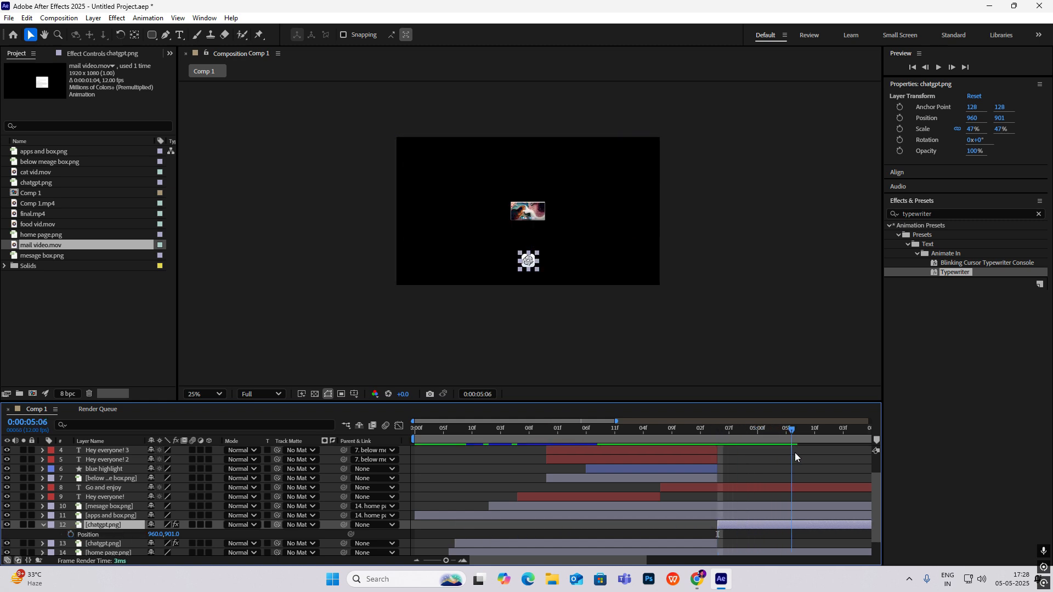
scroll(549, 203, "up", 2)
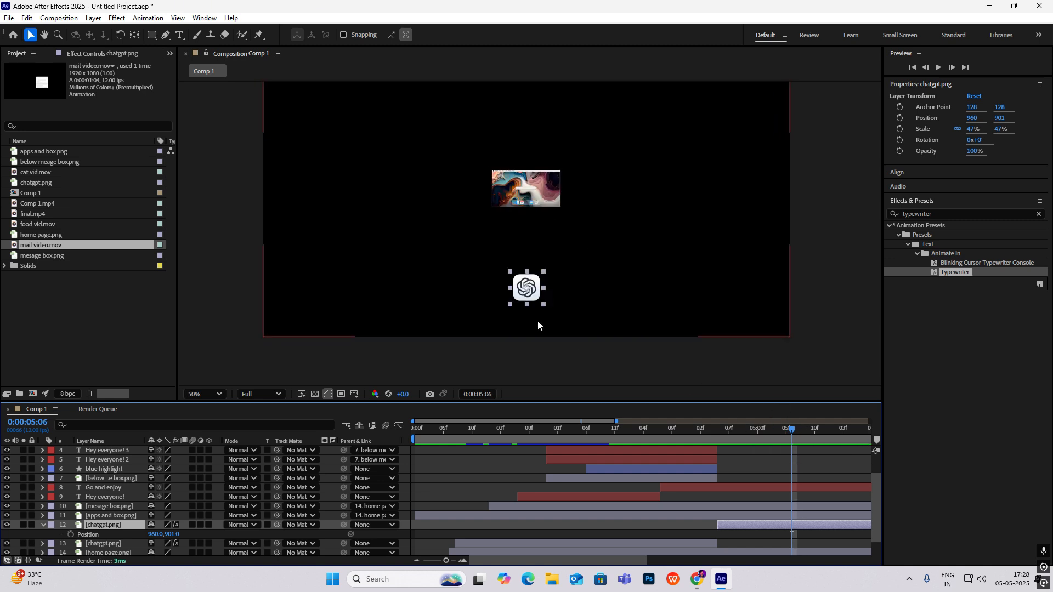
left_click(526, 288)
left_click_drag(527, 291, 527, 192)
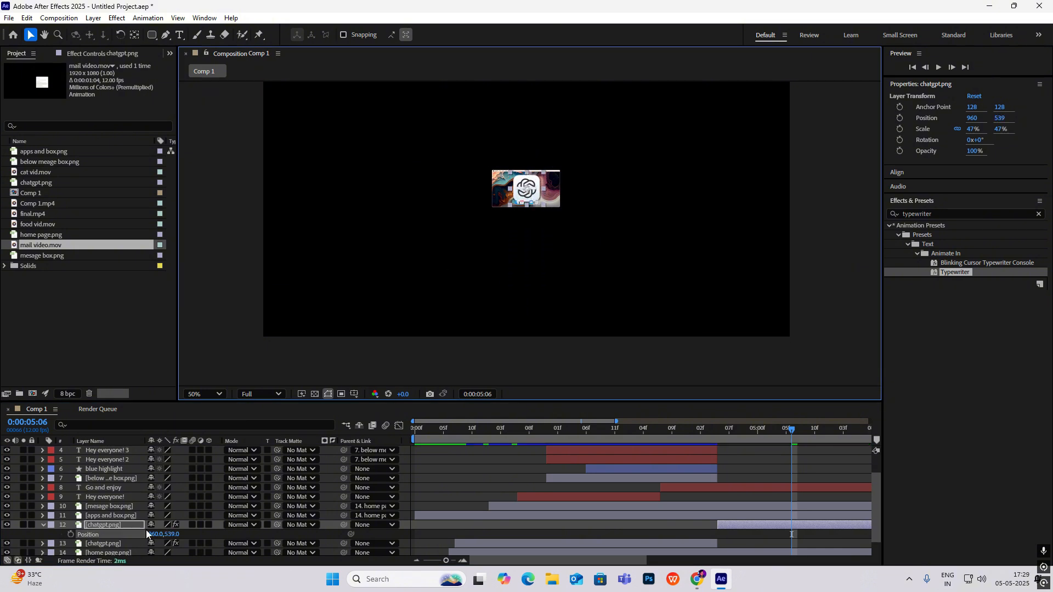
Scale the upper chatgpt.png layer to 64% and start Scale and Opacity keyframes at 0:00:05:06.
left_click(130, 522)
key("s")
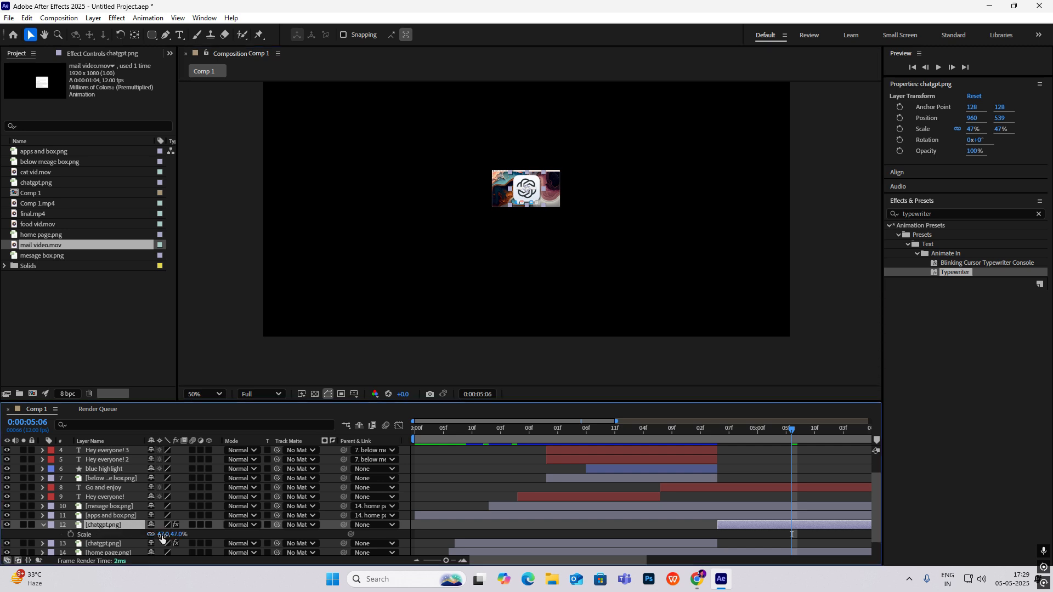
key("shift+t")
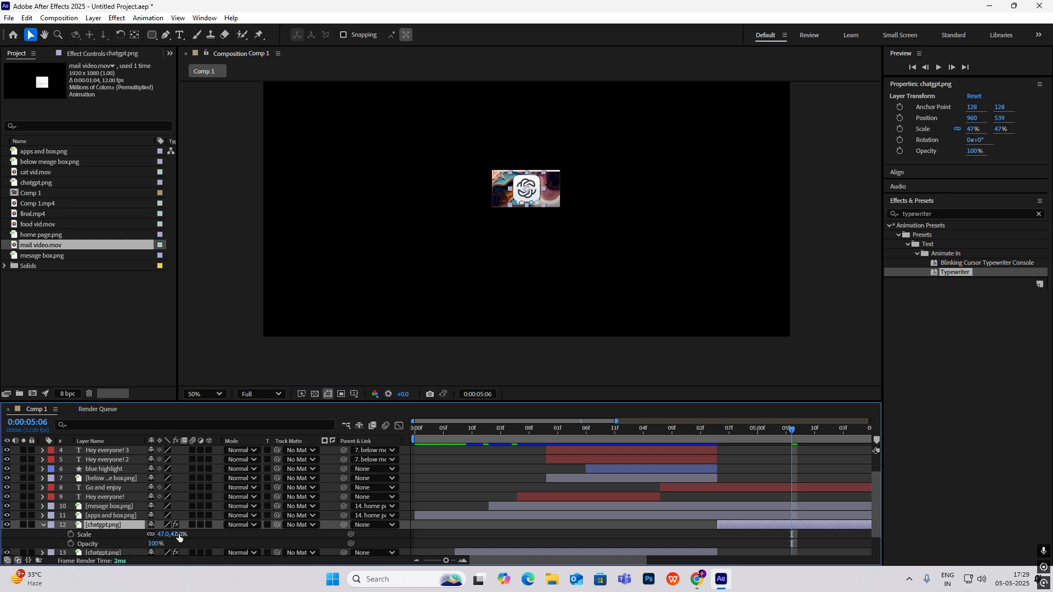
left_click_drag(178, 534, 196, 542)
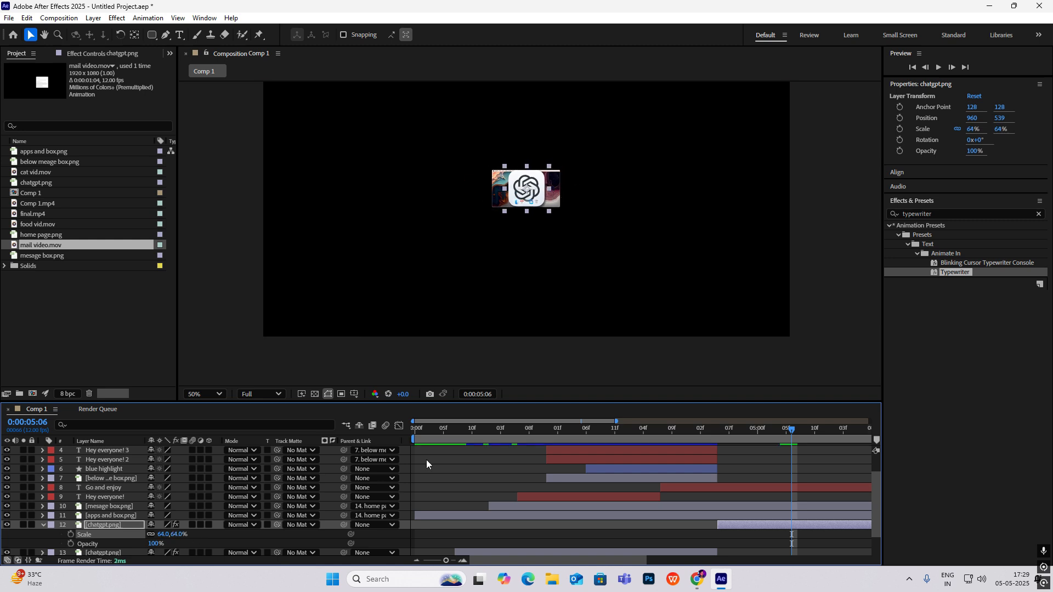
left_click(72, 534)
left_click(71, 544)
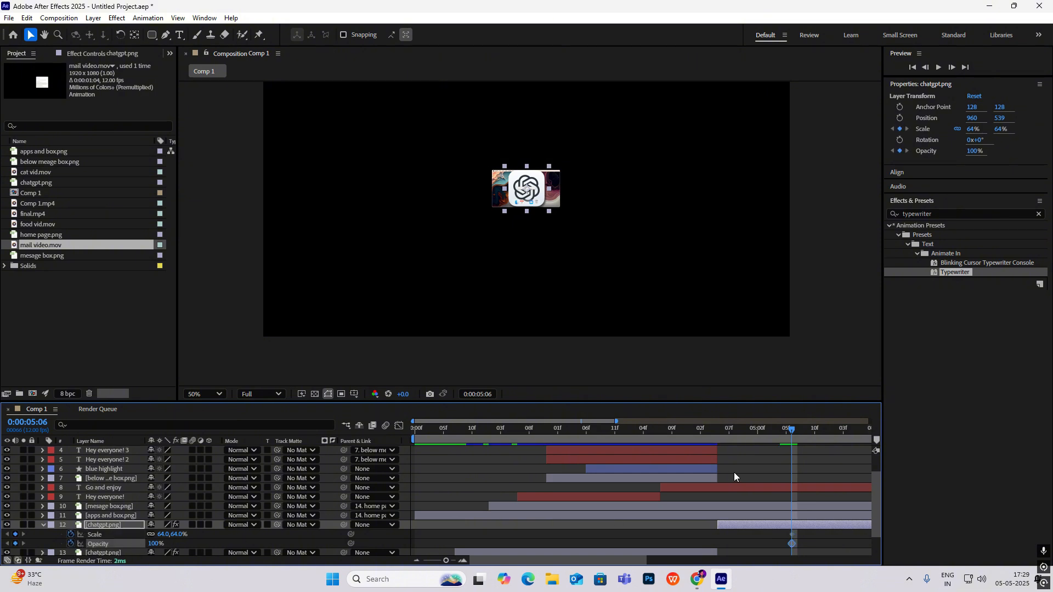
Add Scale and Opacity keyframes at 0:00:05:10 with the current values, and set the 0:00:05:06 opacity to 0%.
left_click_drag(791, 429, 814, 429)
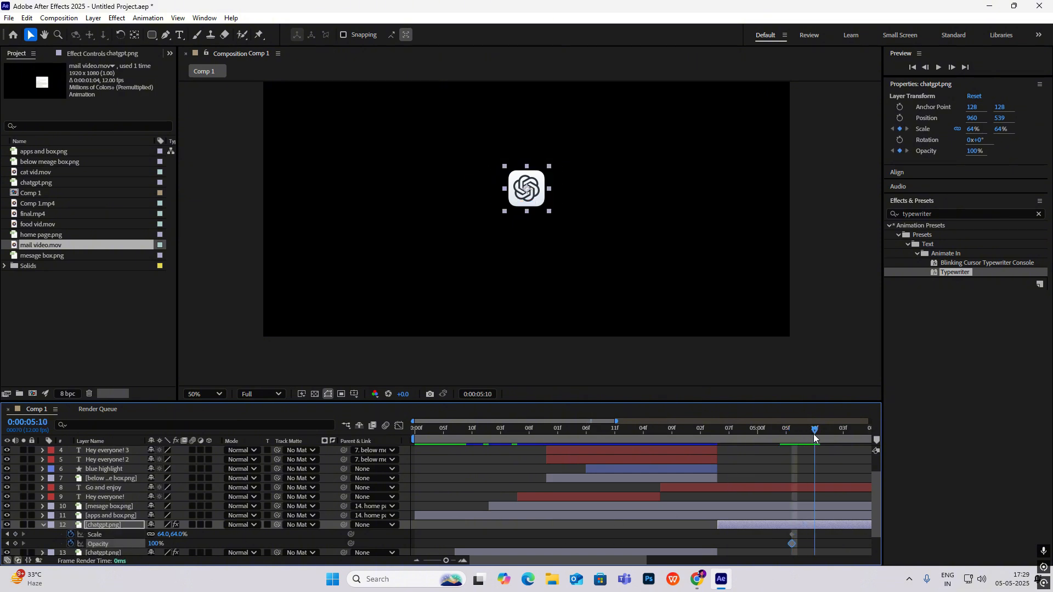
left_click(15, 534)
left_click(15, 543)
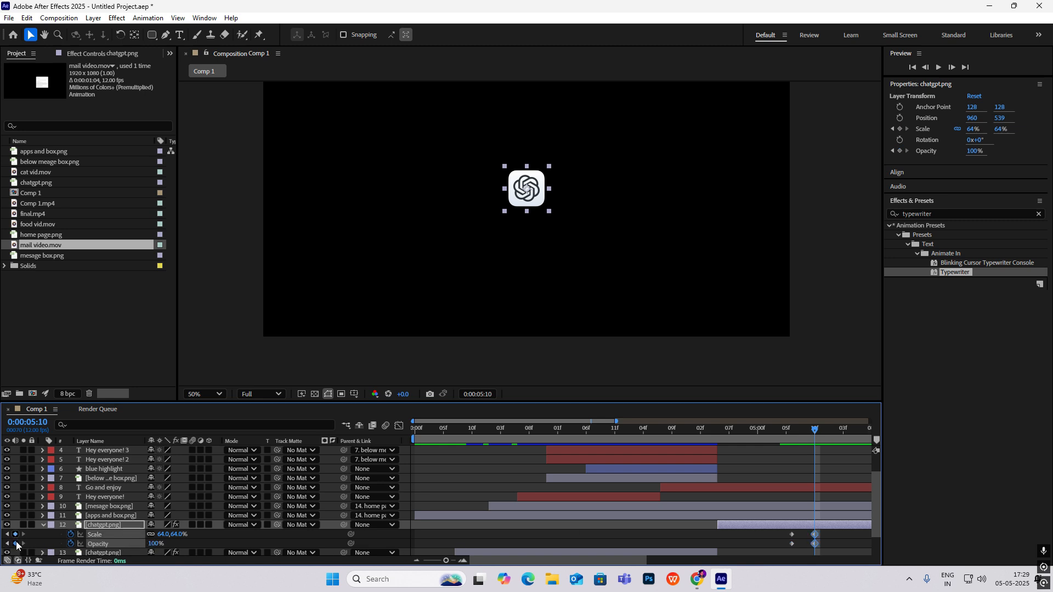
left_click(7, 534)
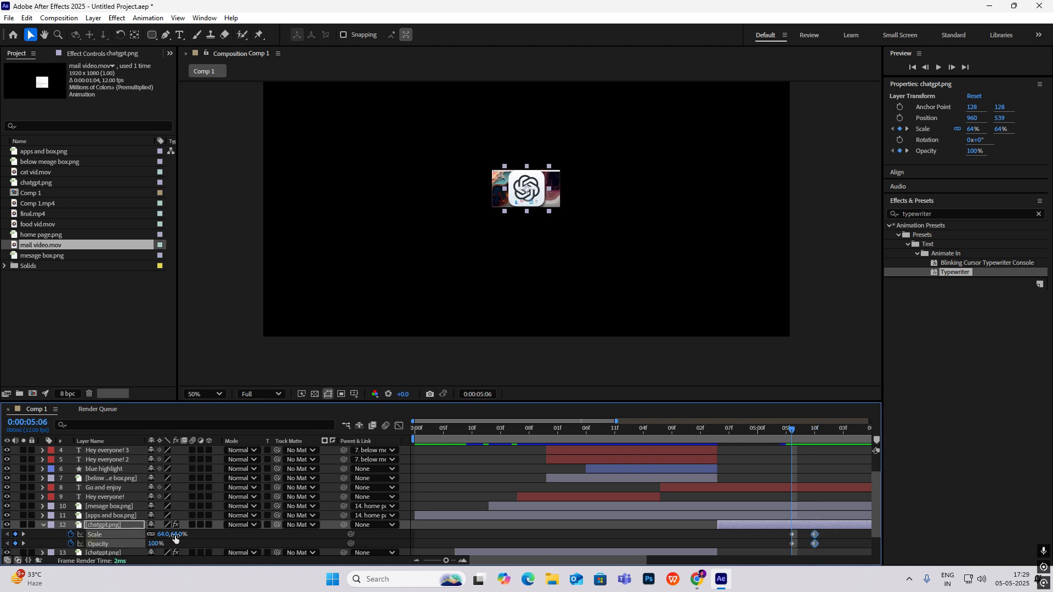
left_click_drag(152, 543, 68, 541)
Set the icon's scale to 50% at 0:00:05:10 and preview its fade-in.
left_click_drag(795, 429, 814, 436)
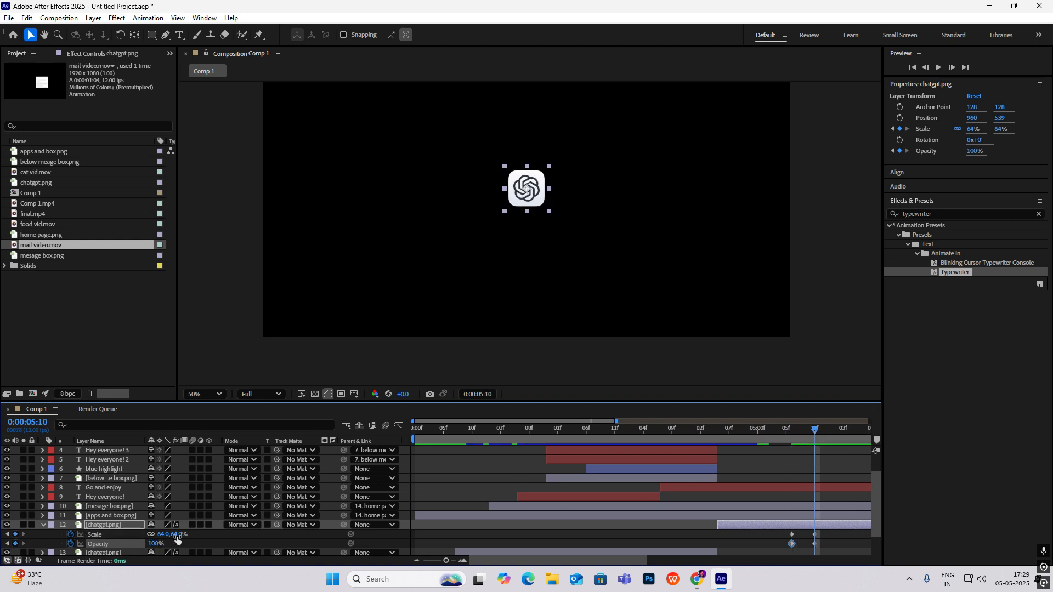
left_click_drag(177, 536, 173, 535)
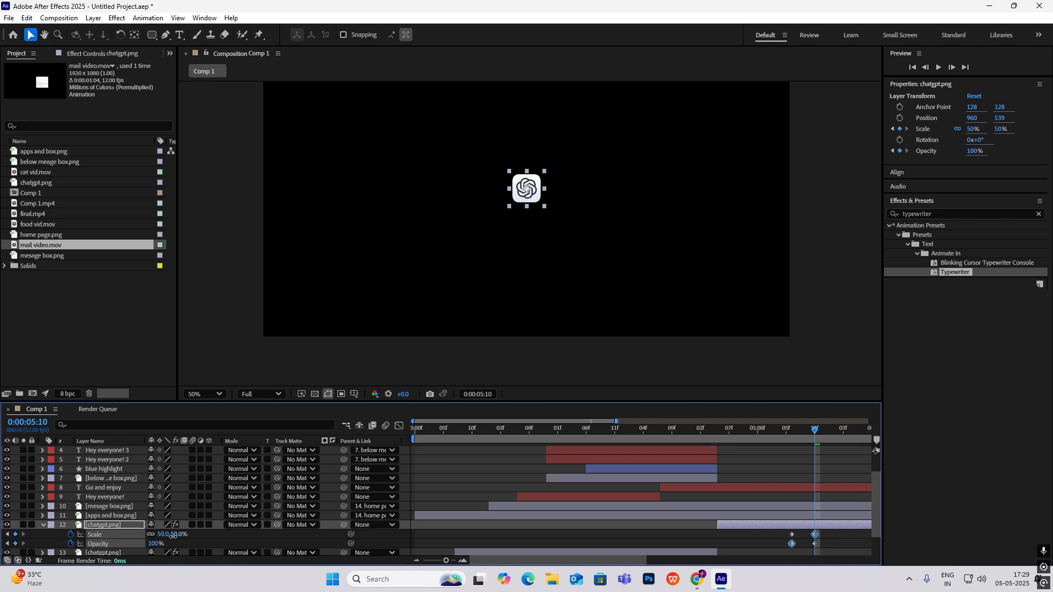
mouse_move(814, 437)
left_mouse_down()
mouse_move(778, 433)
mouse_move(805, 439)
left_mouse_up()
key("space")
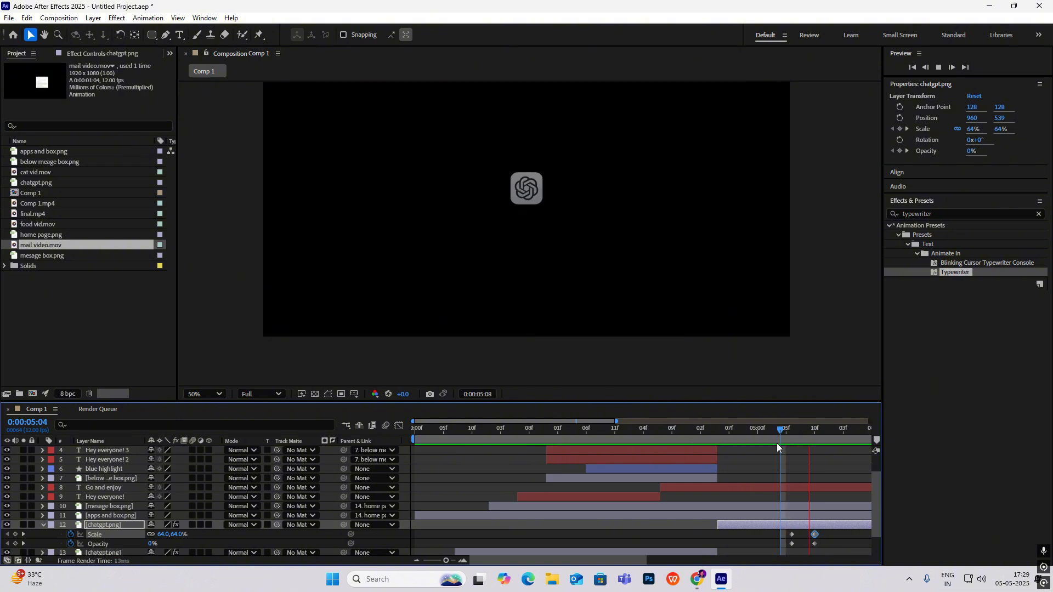
key("space")
Apply Easy Ease to the icon's four Scale and Opacity keyframes and preview the closing animation.
left_click_drag(824, 532, 789, 543)
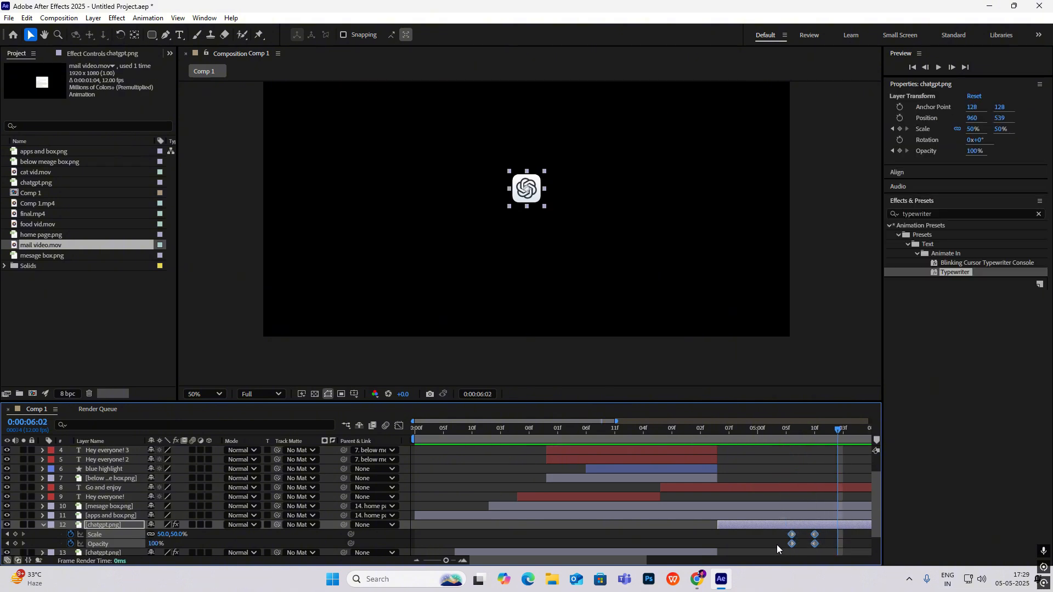
key("space")
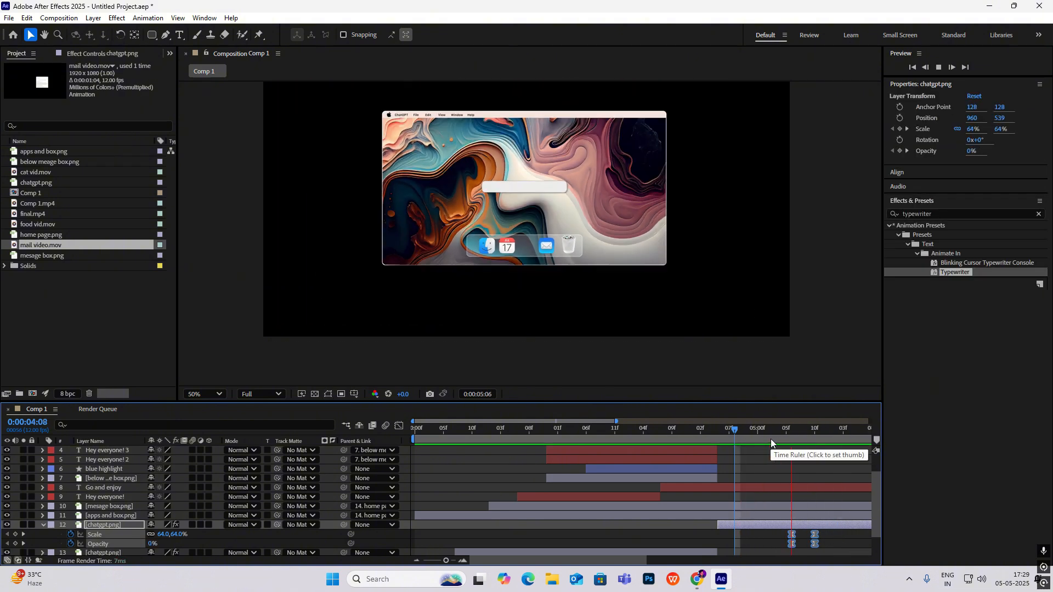